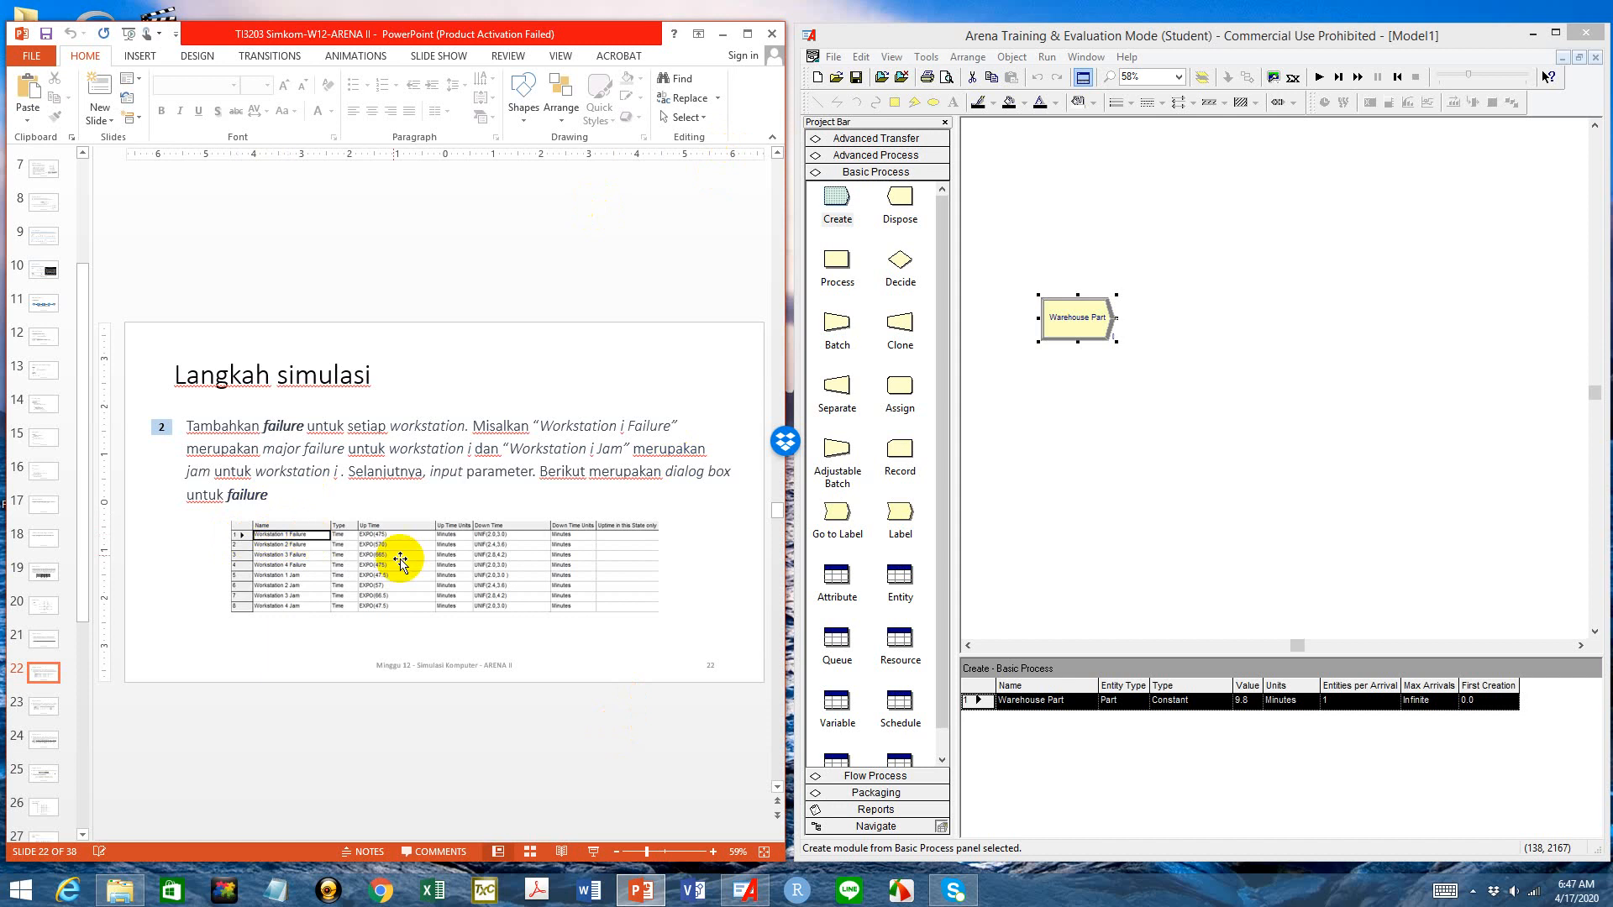
View the slide with the workstation failure and jam parameter table at full-screen size
click(596, 852)
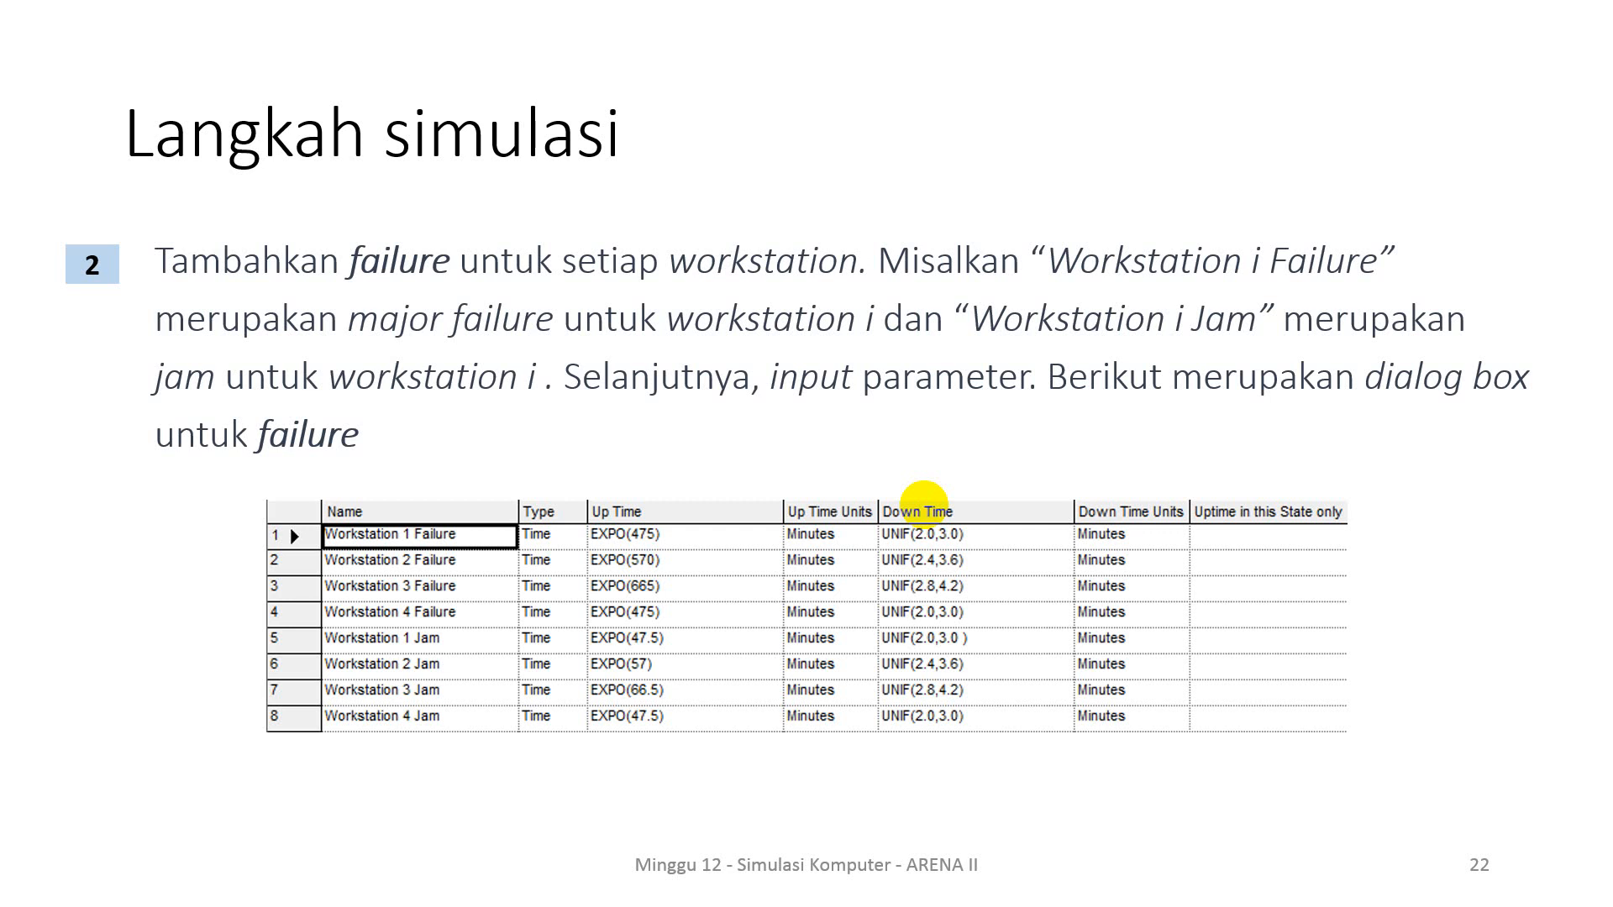
key(Escape)
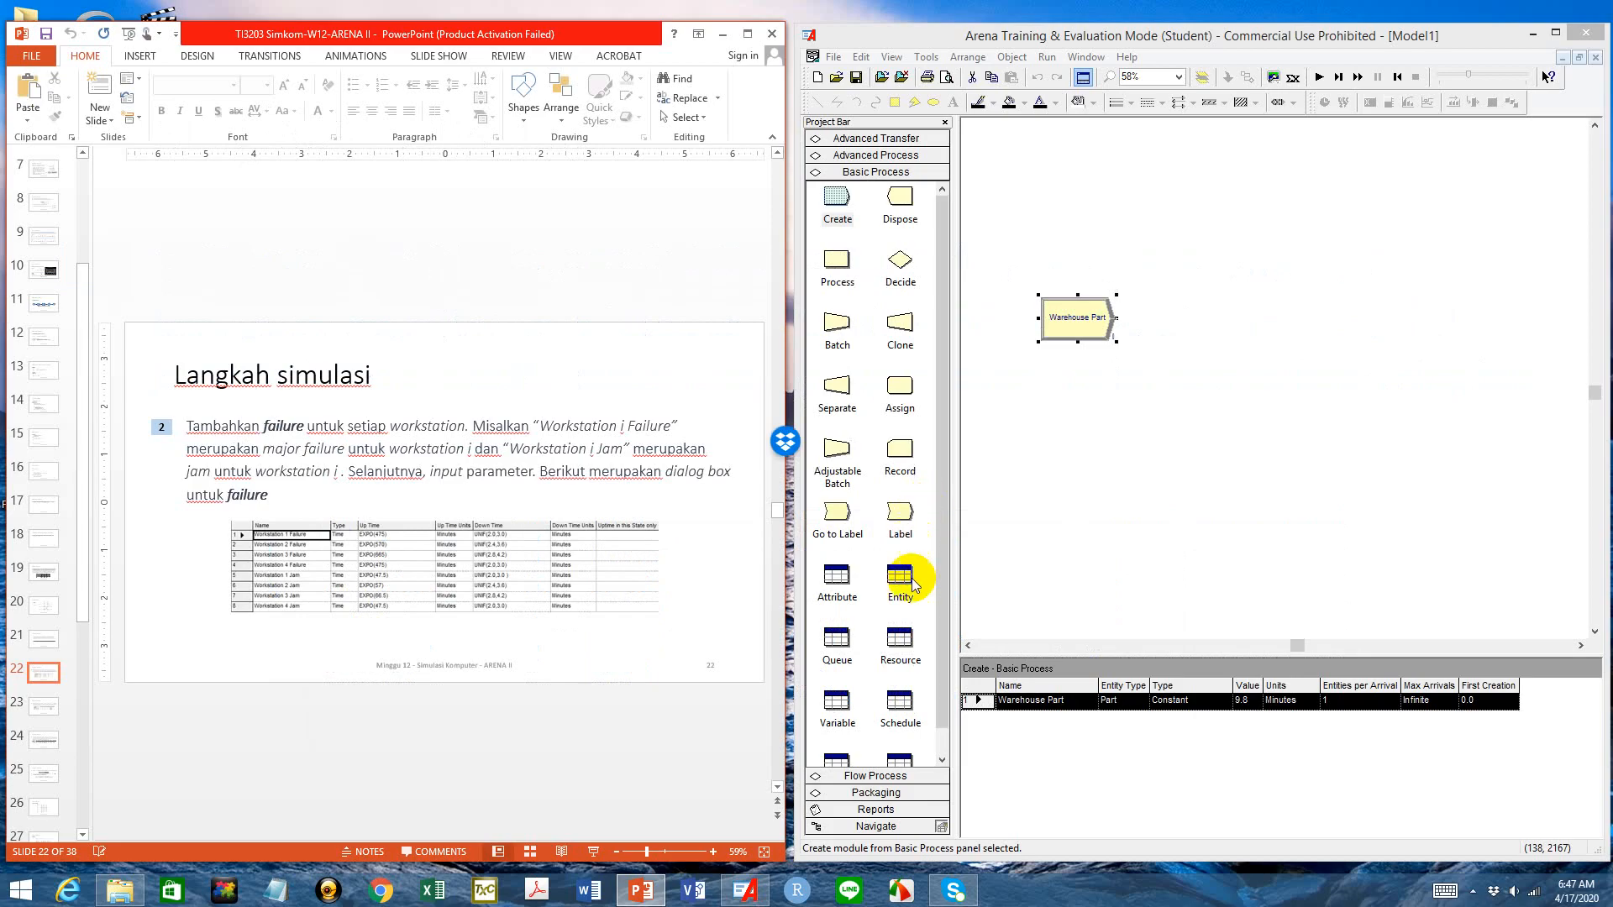
In Arena, add a row to the Advanced Process Failure module and name it Workstation 1 Failure
click(913, 158)
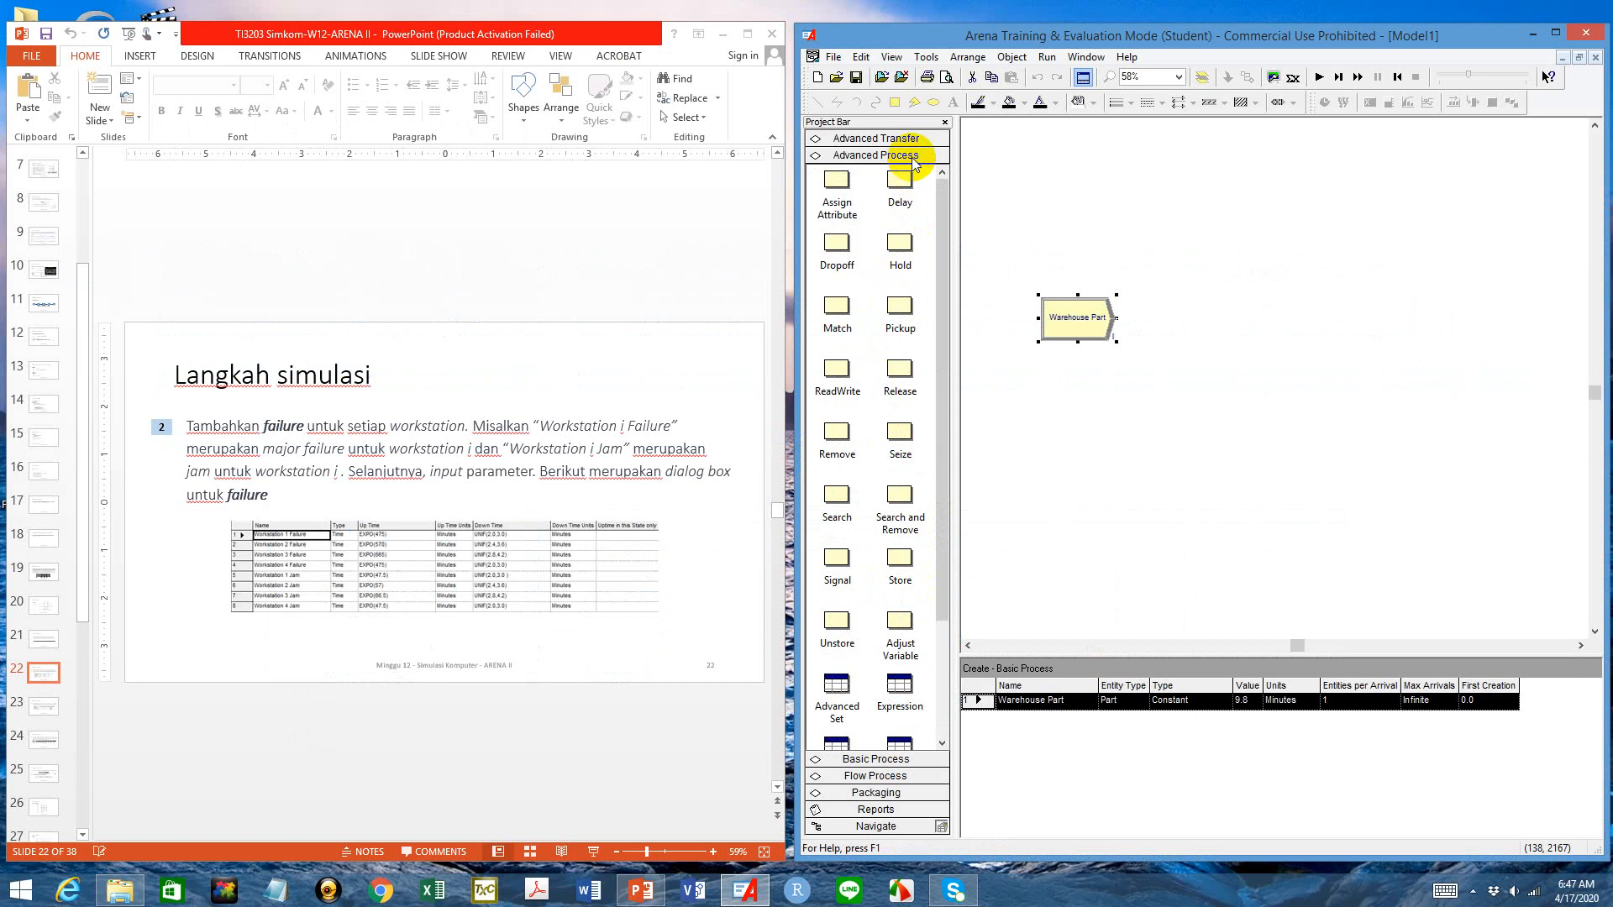
scroll(945, 299, down, 3)
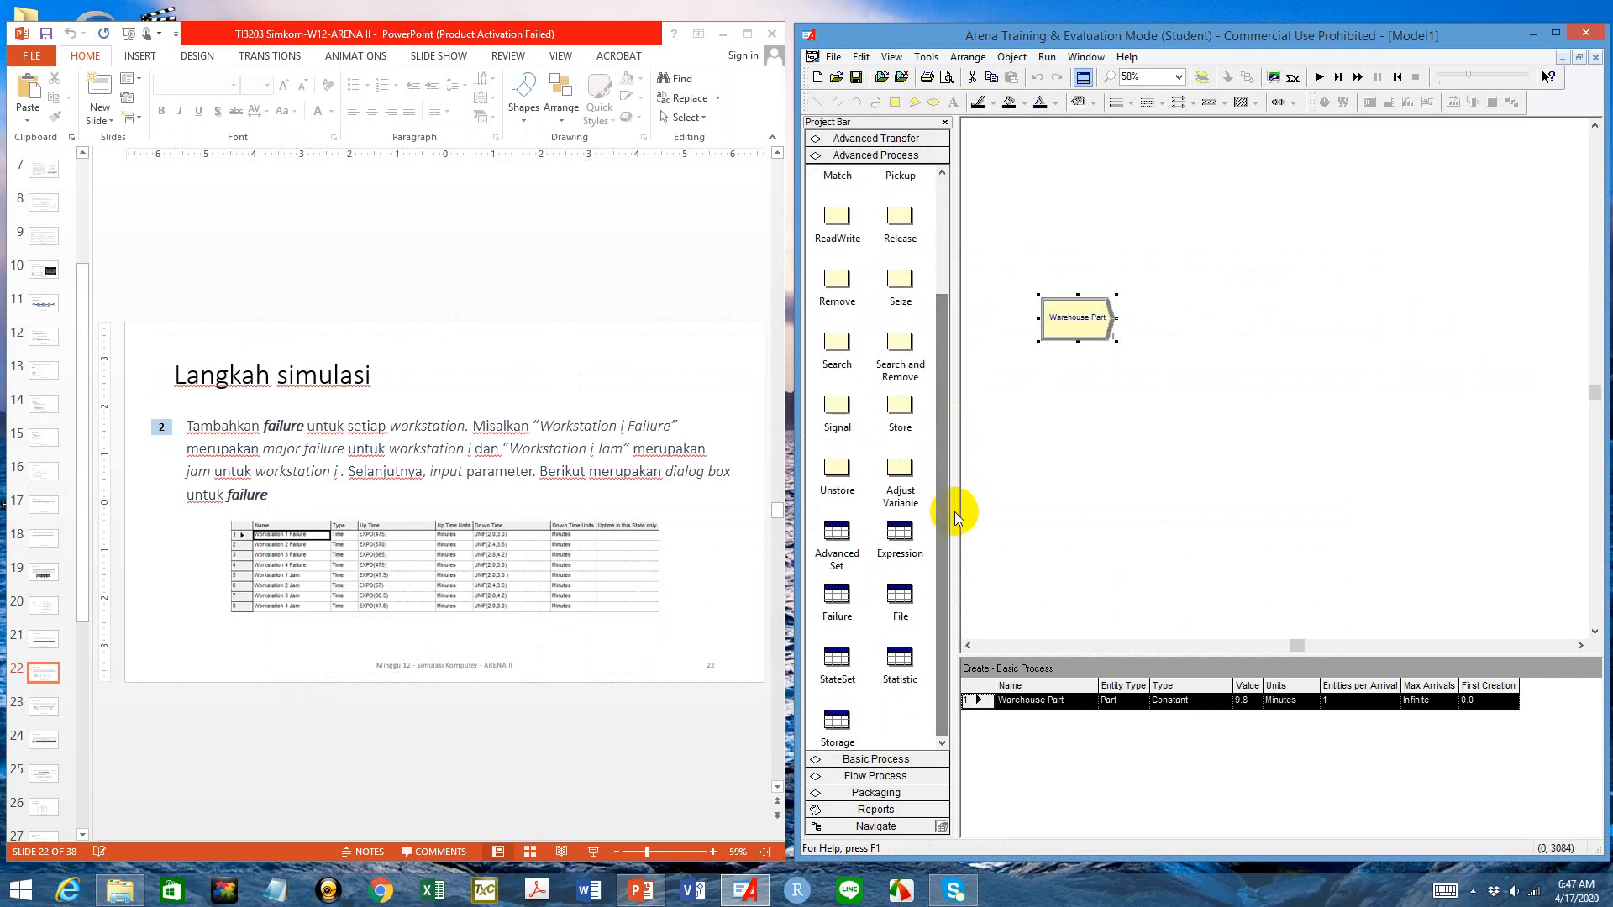
click(836, 597)
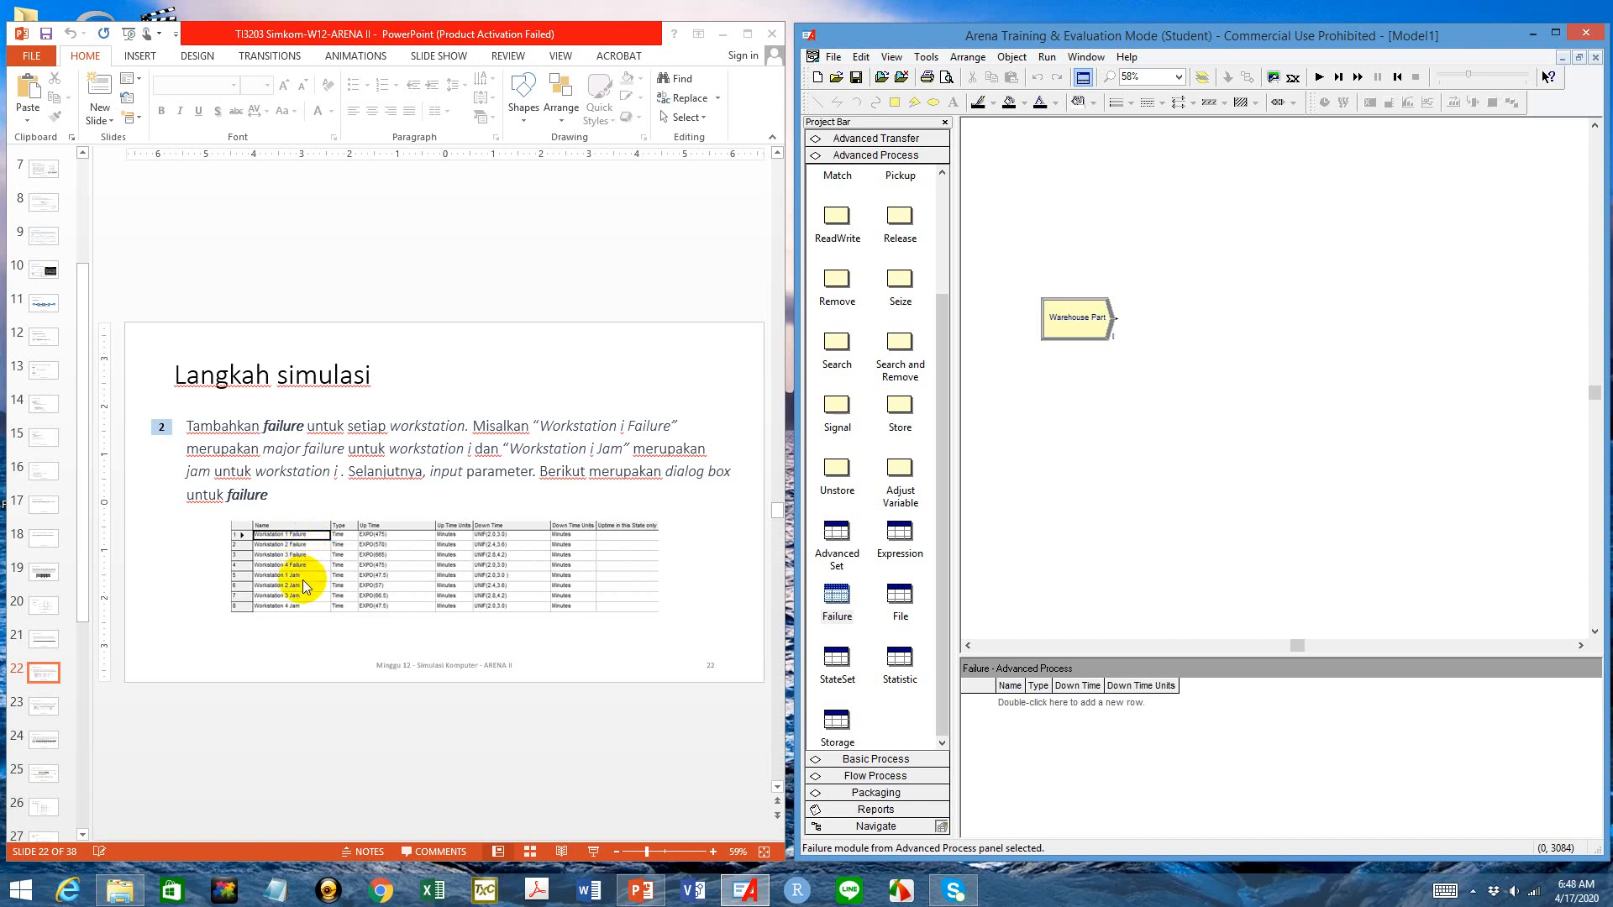
double_click(1070, 704)
drag(1047, 687, 1126, 689)
click(1038, 701)
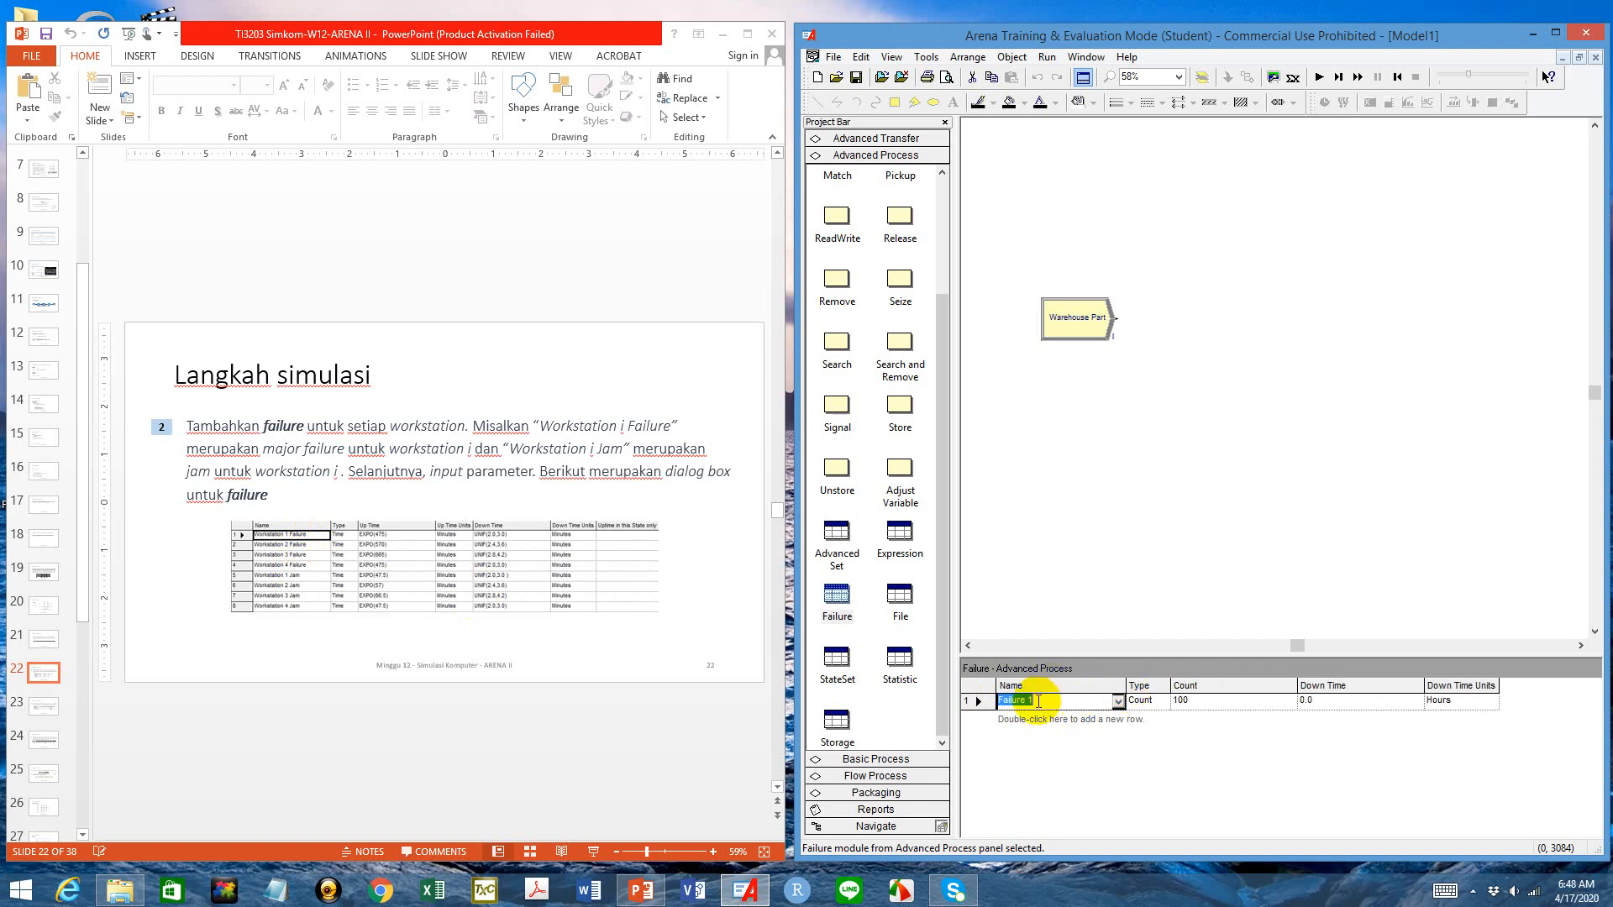
text(Workstation 1 Failure)
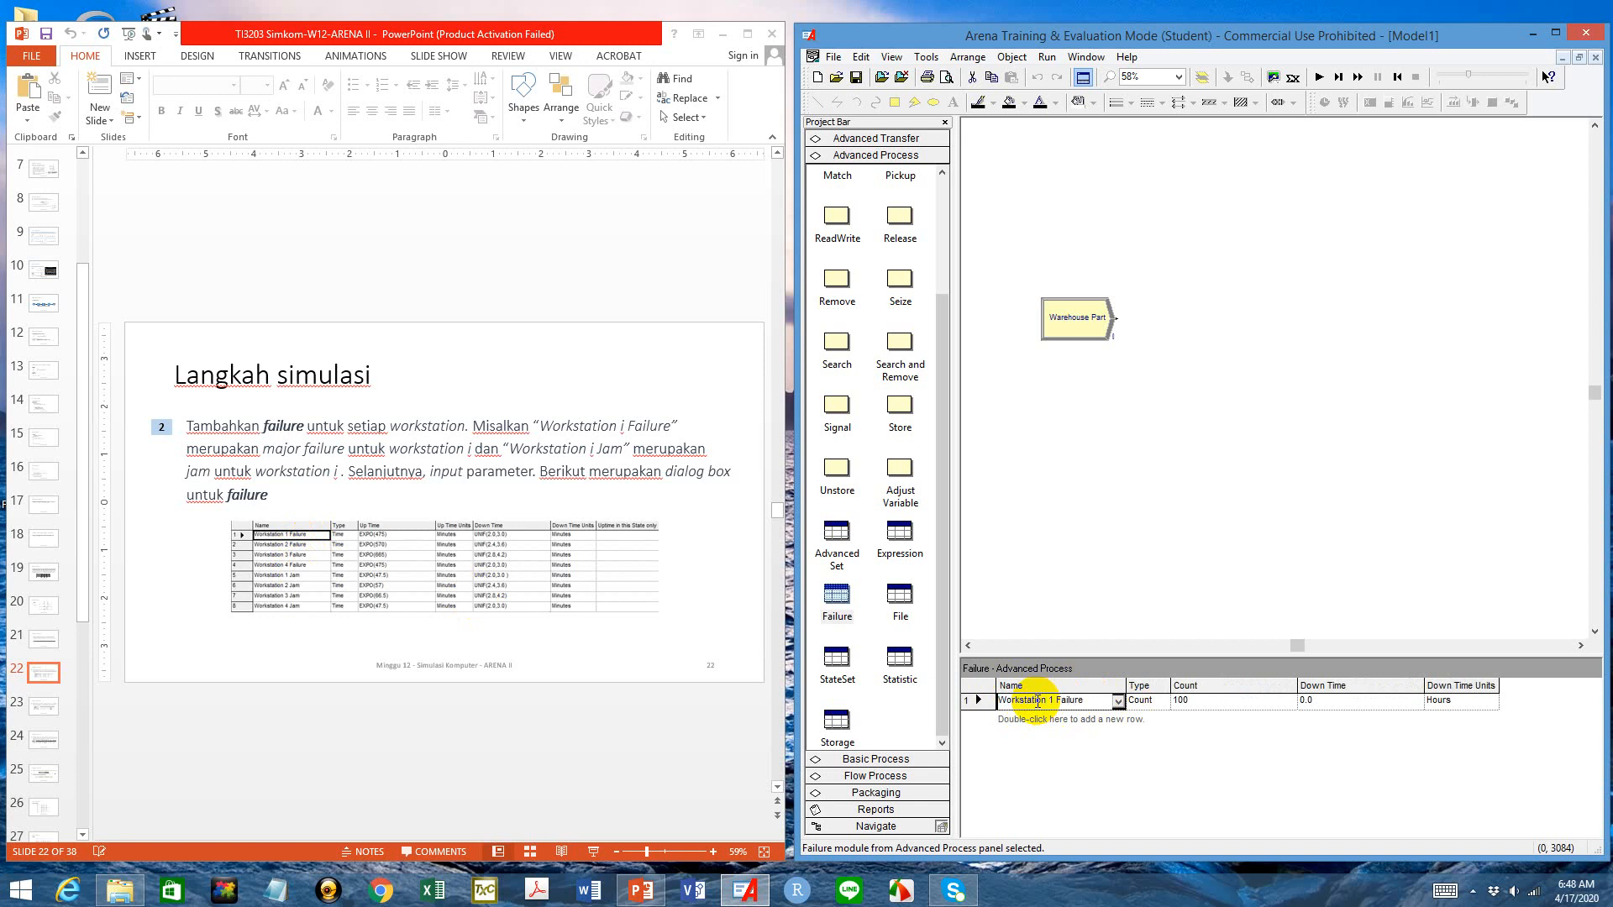
Set the Workstation 1 Failure type to Time and its up time to EXPO(475)
click(1143, 701)
click(1164, 703)
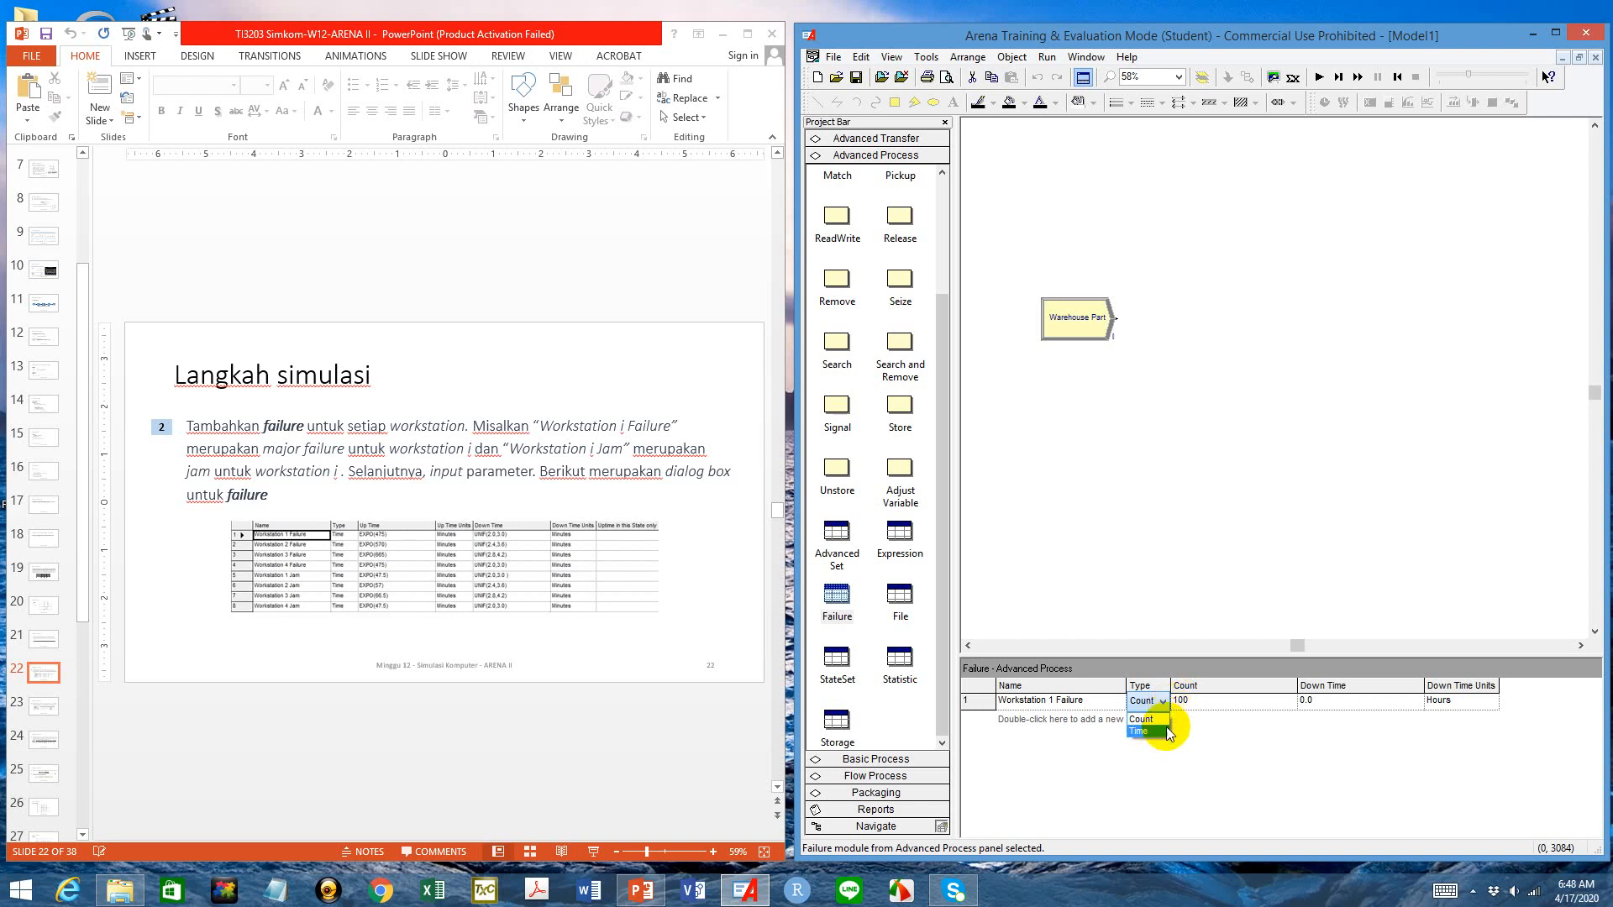
click(1165, 729)
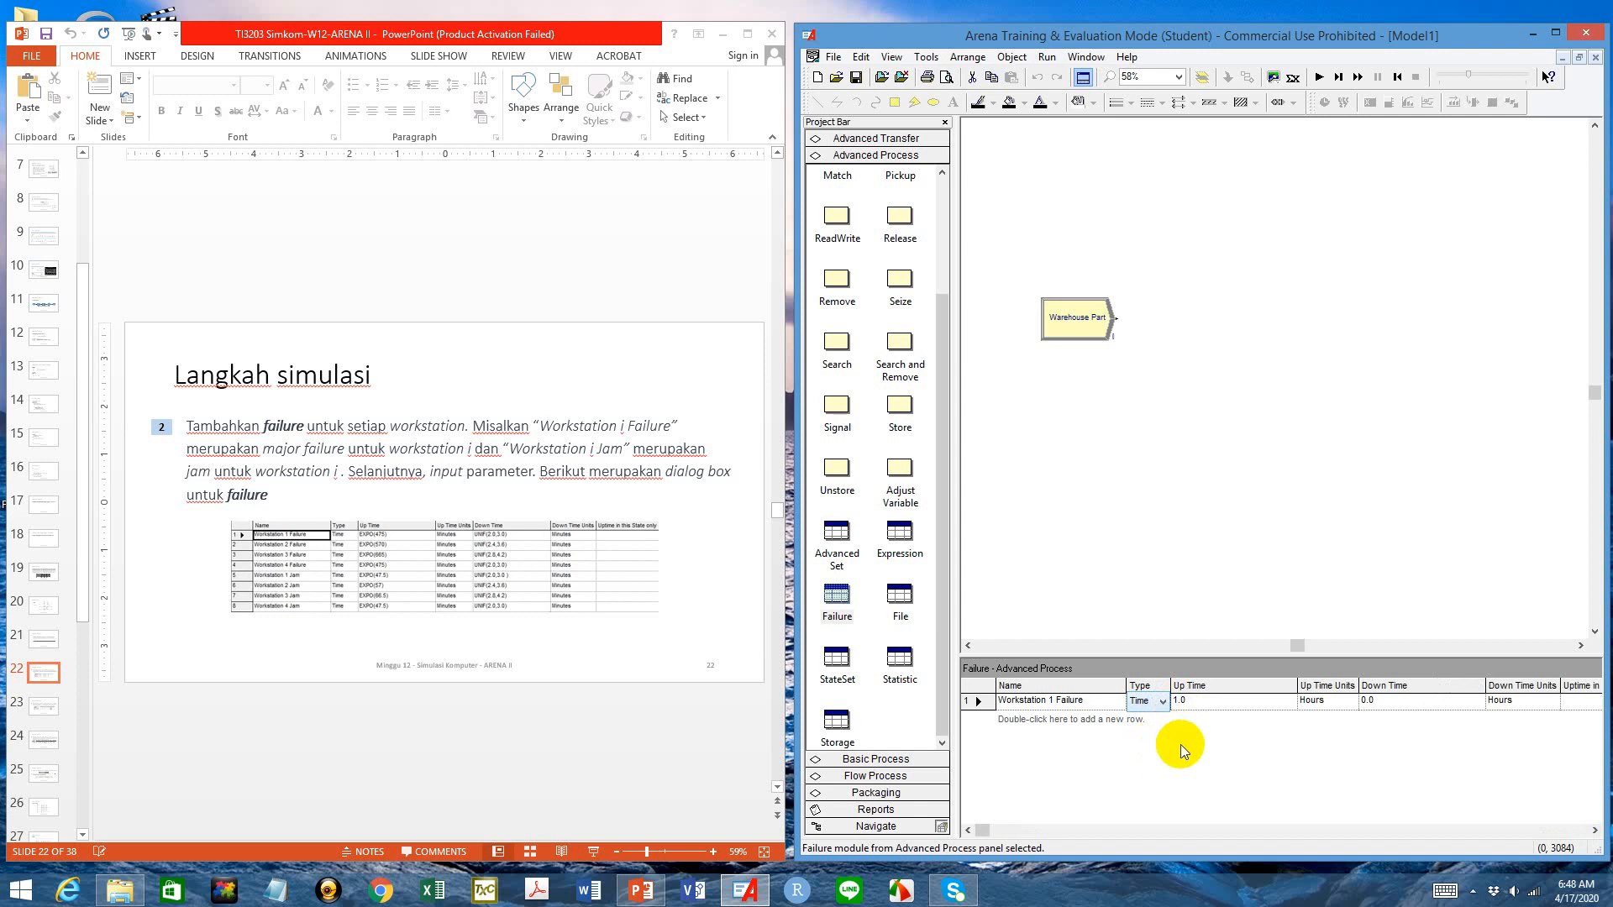
drag(1299, 685, 1251, 686)
click(1234, 706)
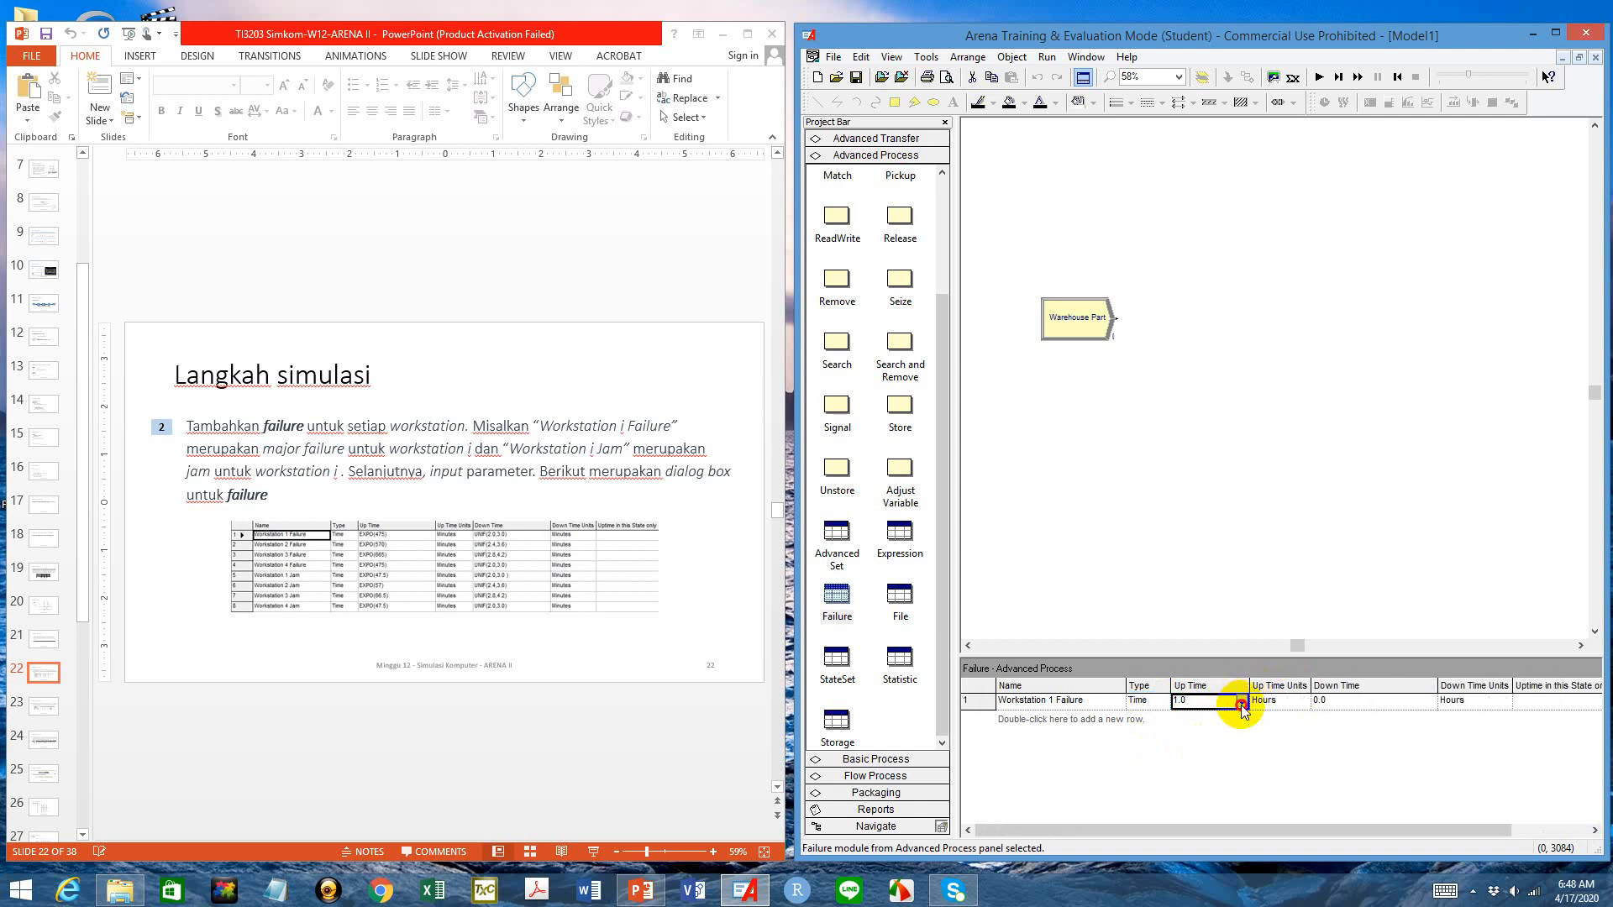
click(1240, 703)
click(1218, 717)
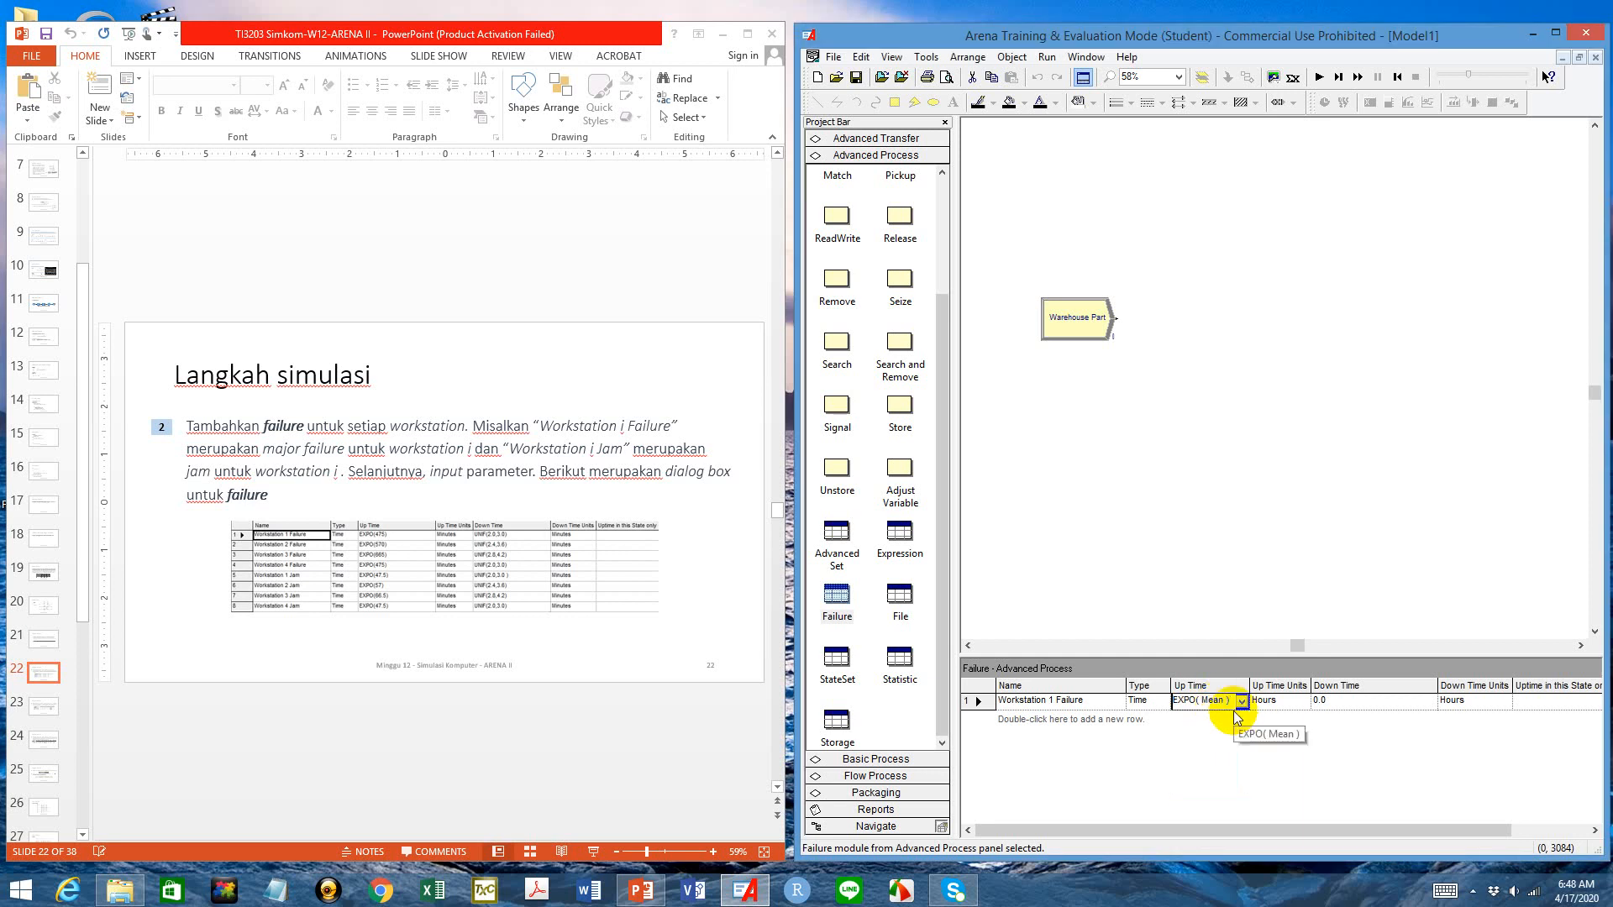
key(BackSpace)
key(BackSpace)
key(BackSpace)
text(475)
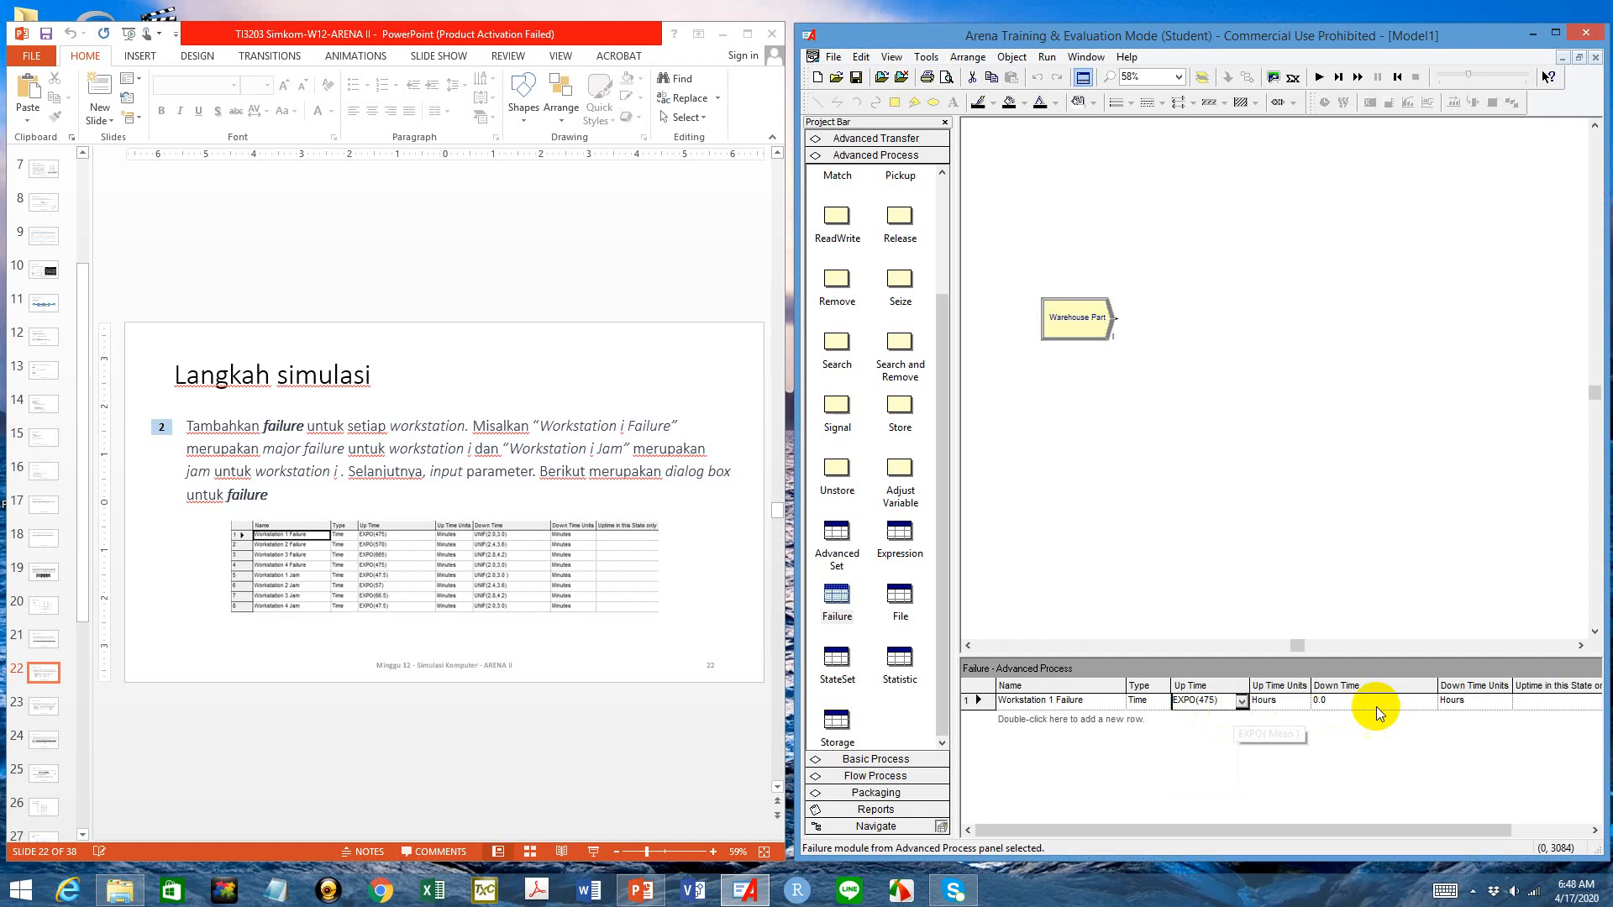
Set the down time units of Workstation 1 Failure to Minutes
click(1455, 701)
click(1501, 702)
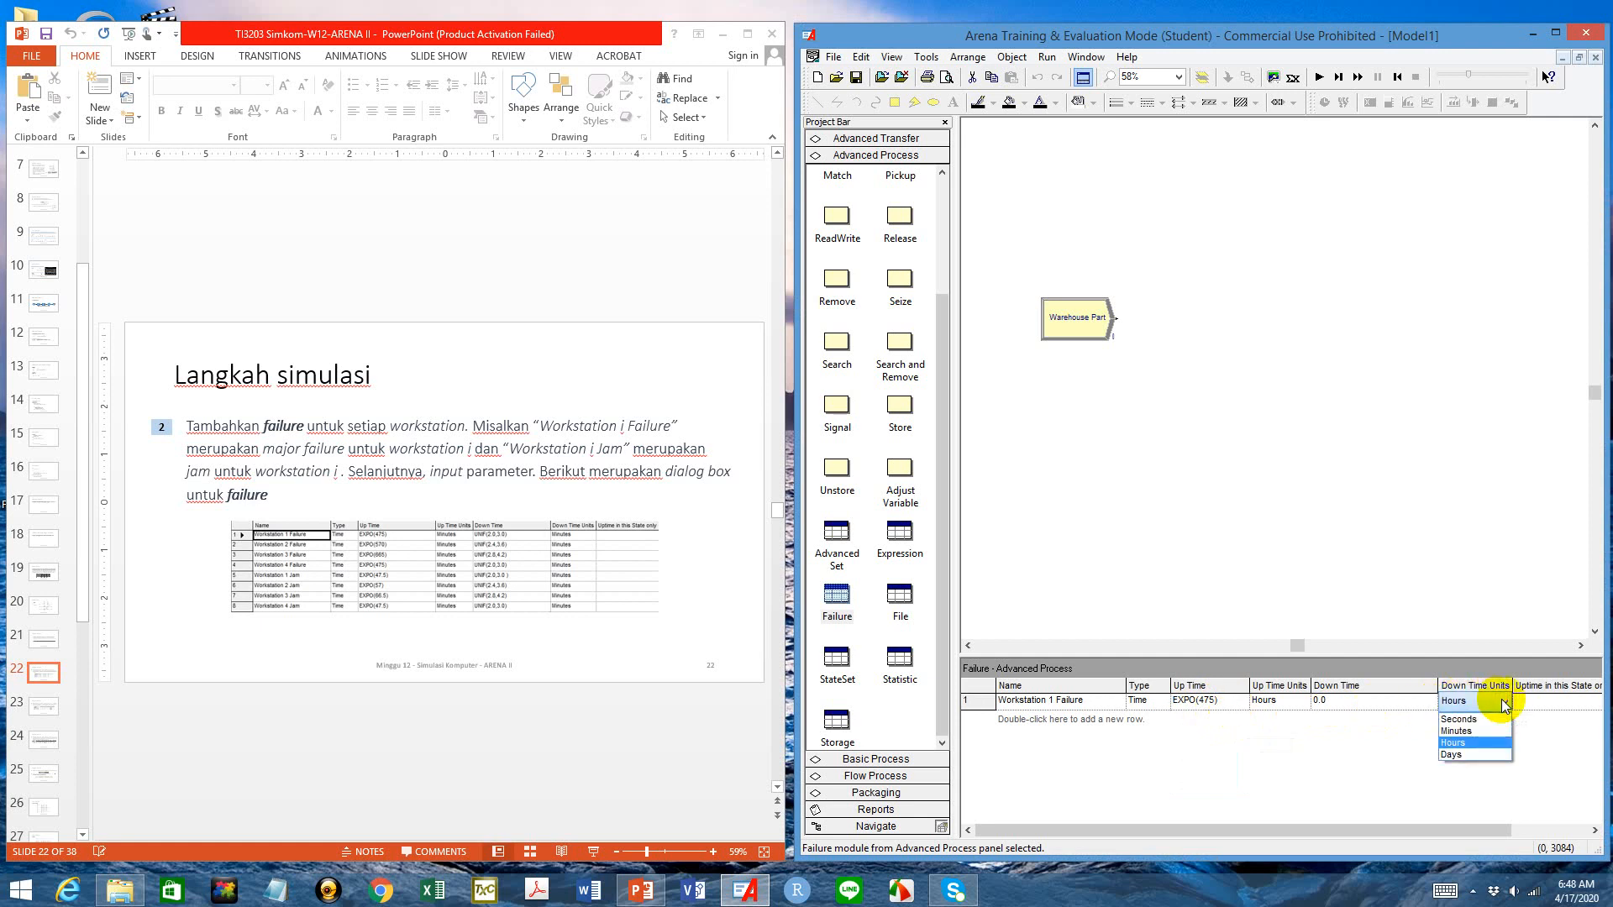
click(1494, 732)
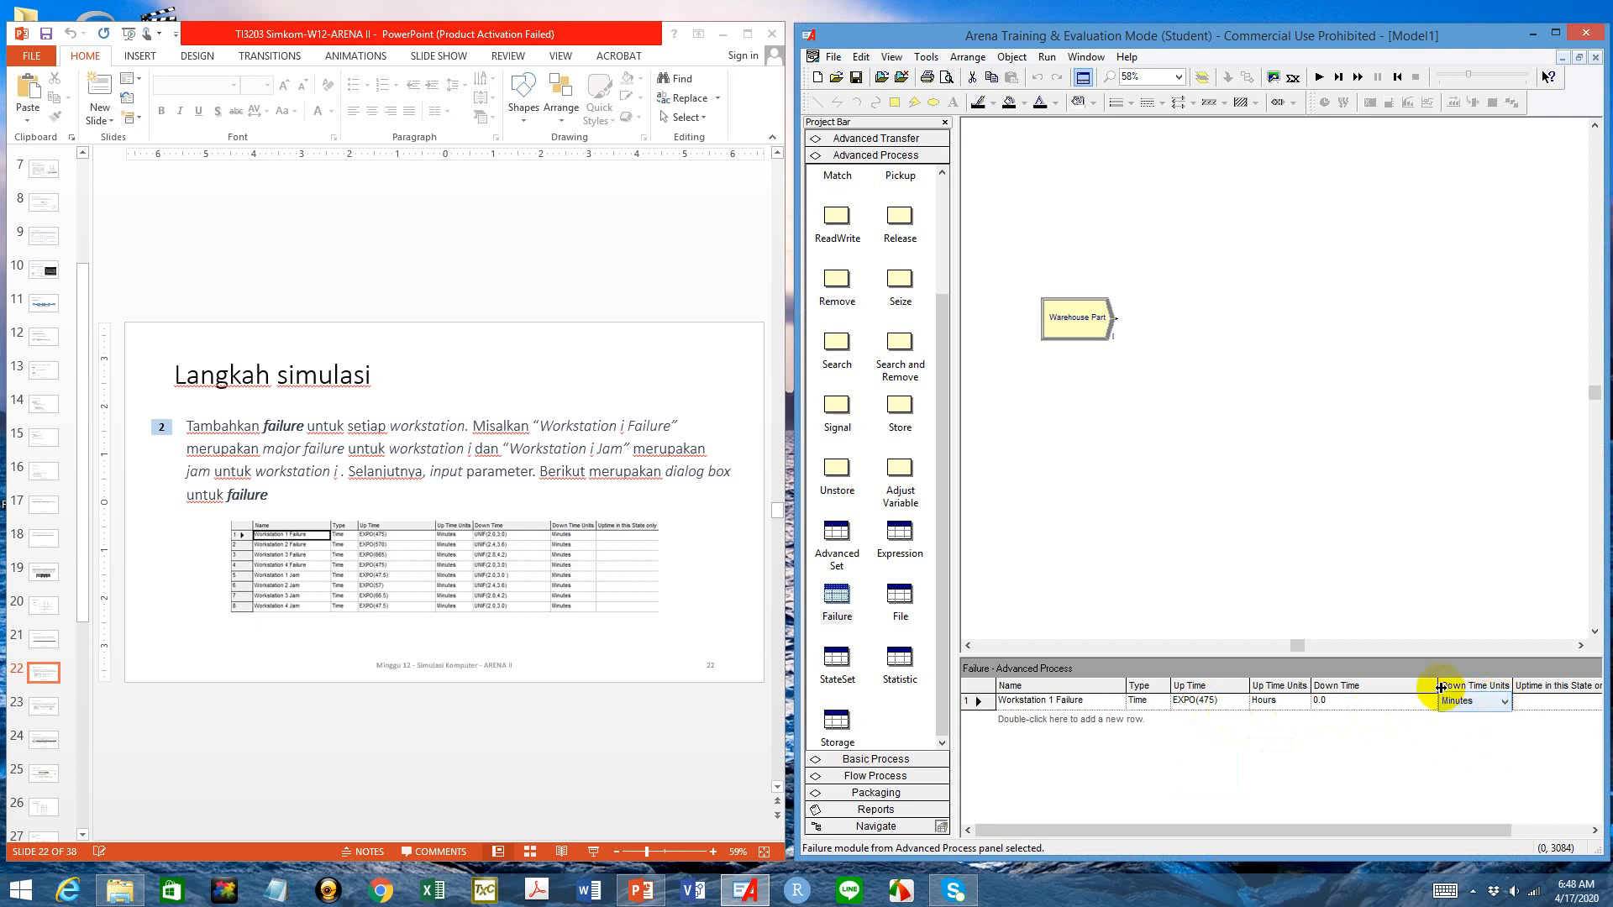
Set the down time of Workstation 1 Failure to UNIF(20,30), widening the column to fit the expression
click(1377, 701)
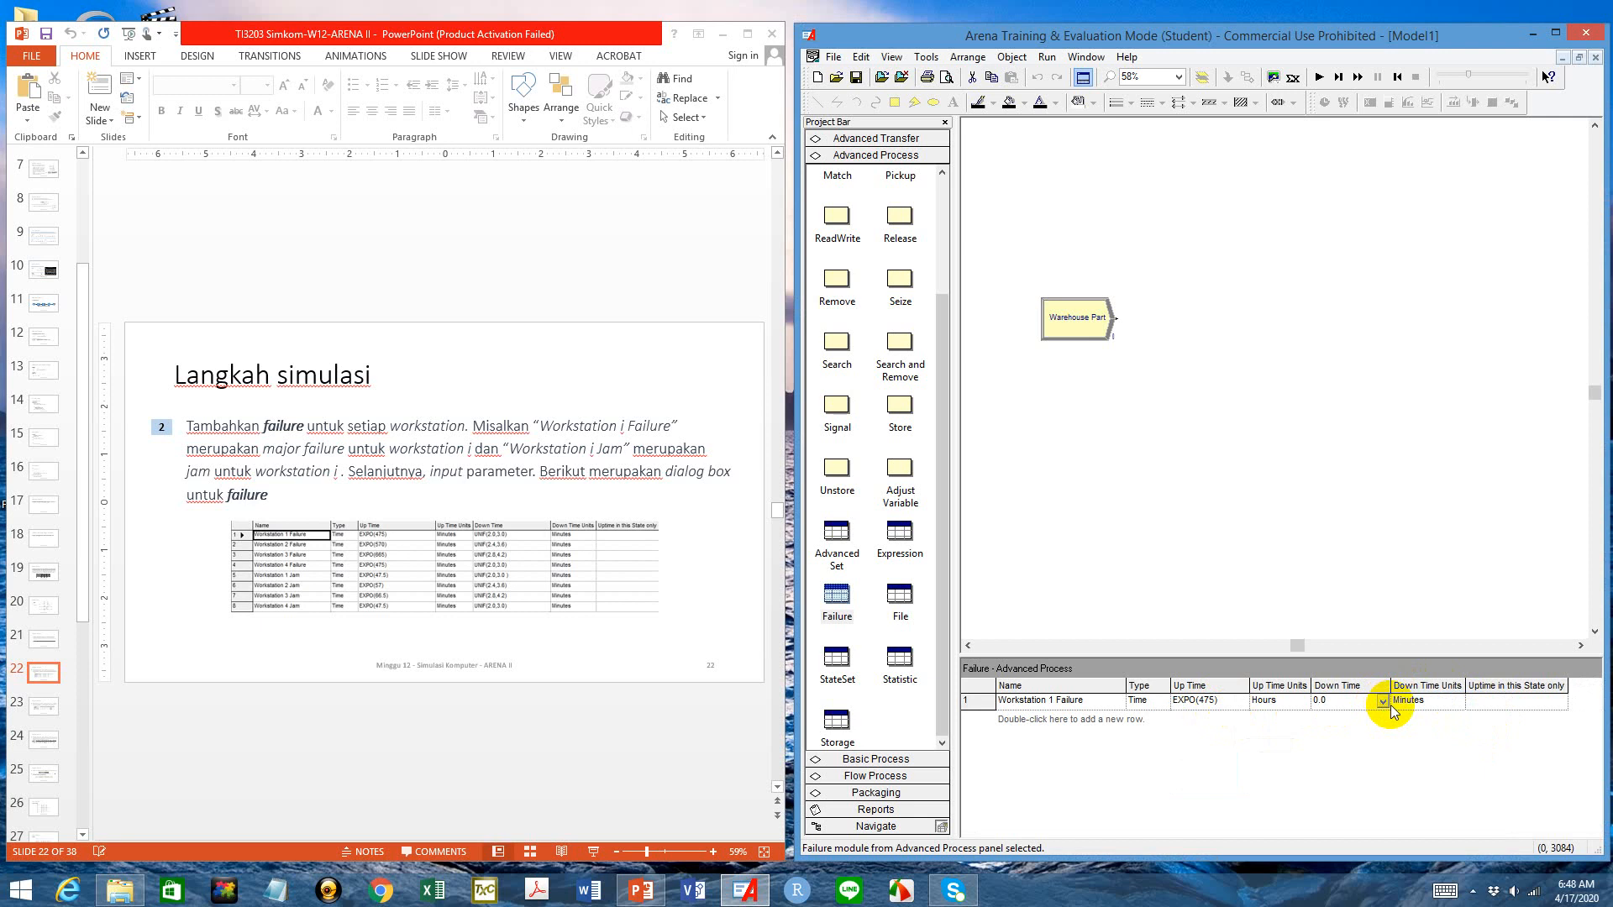
click(1382, 704)
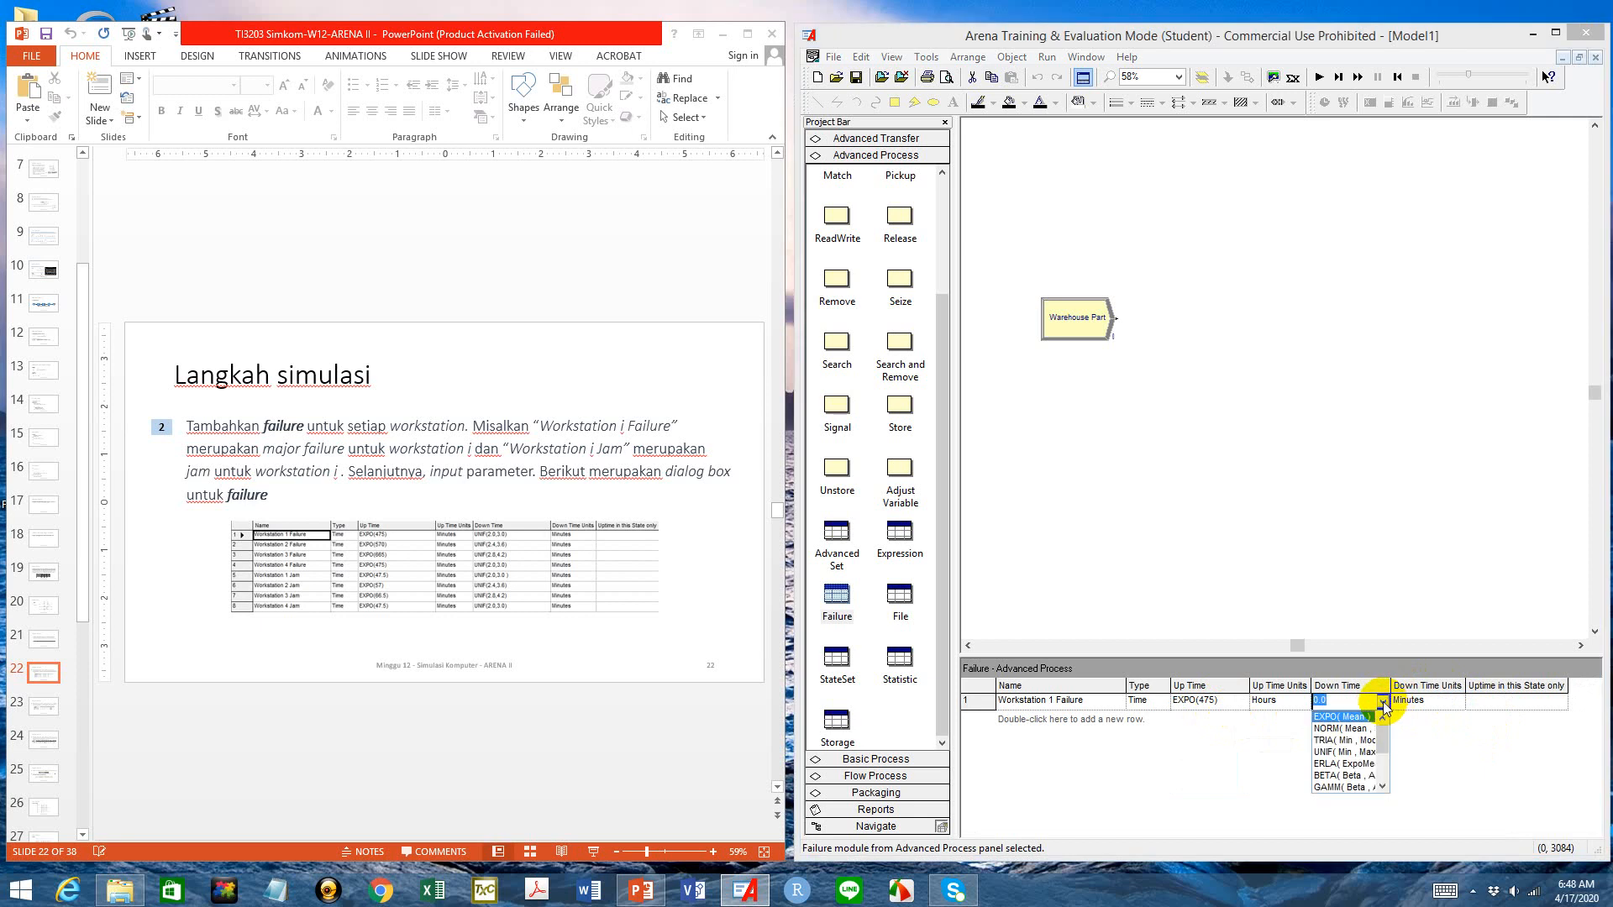
click(1344, 752)
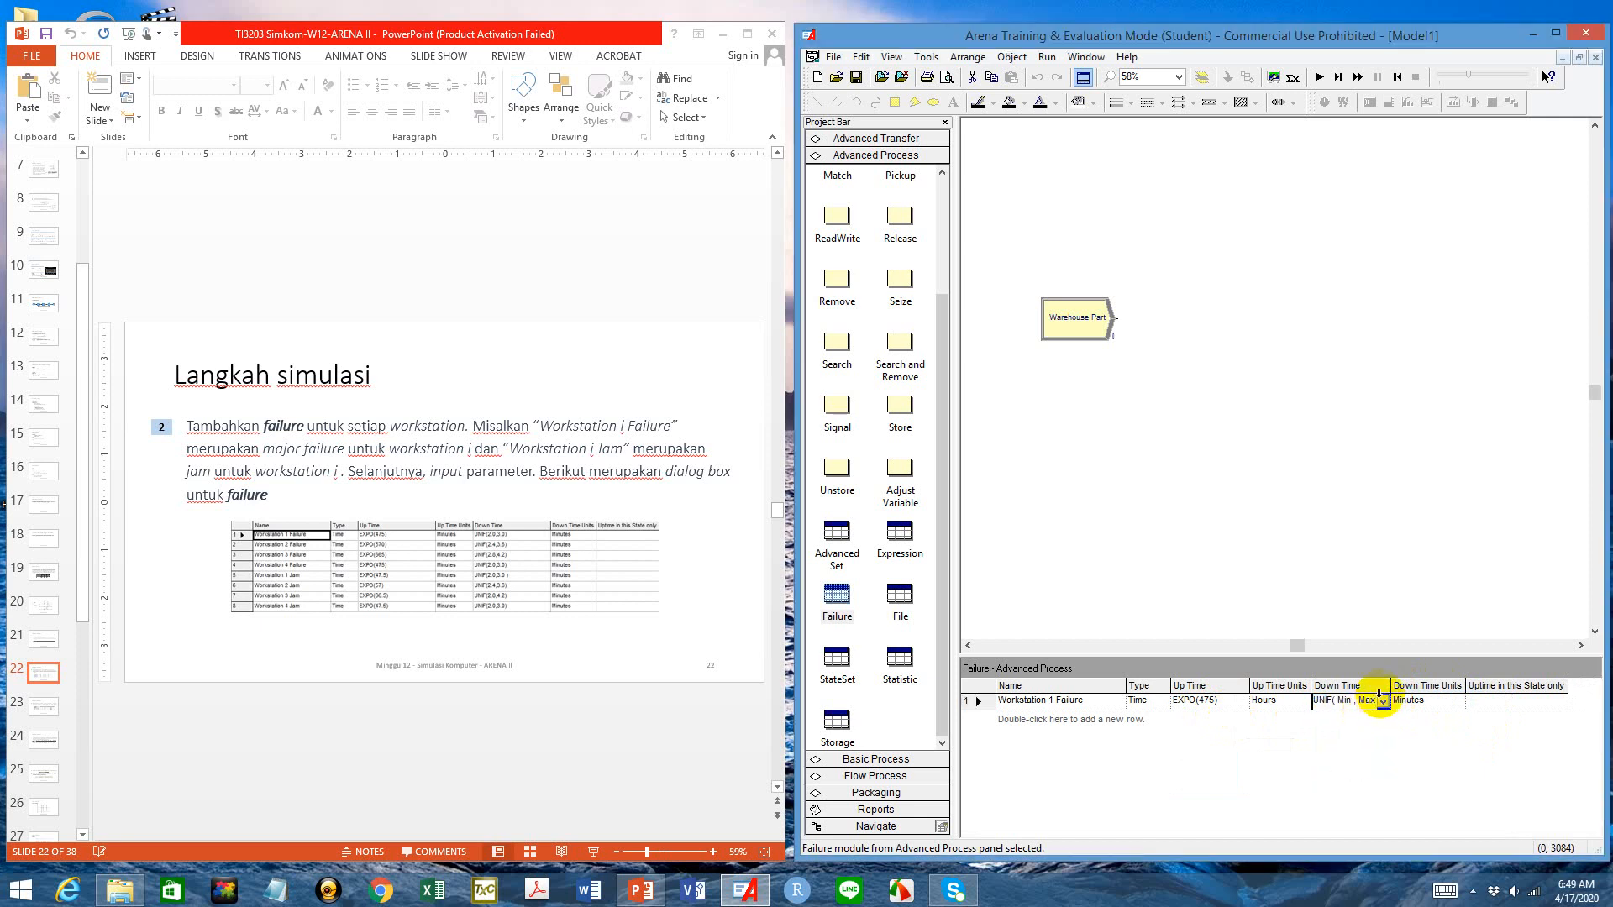
drag(1392, 686, 1403, 687)
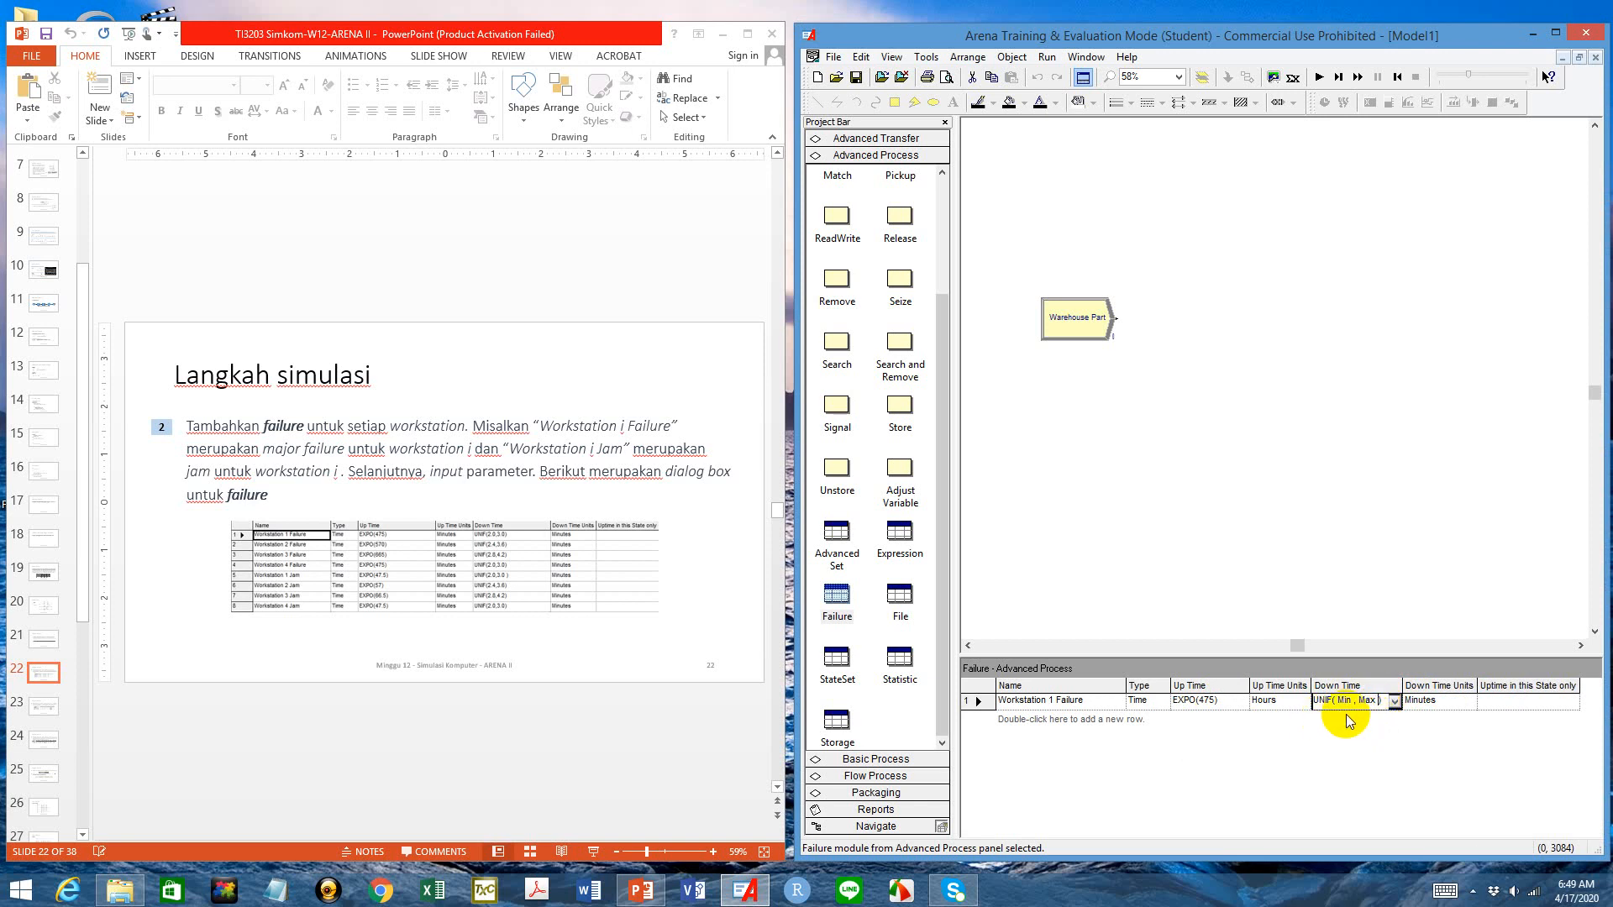
key(BackSpace)
key(BackSpace)
key(BackSpace)
key(BackSpace)
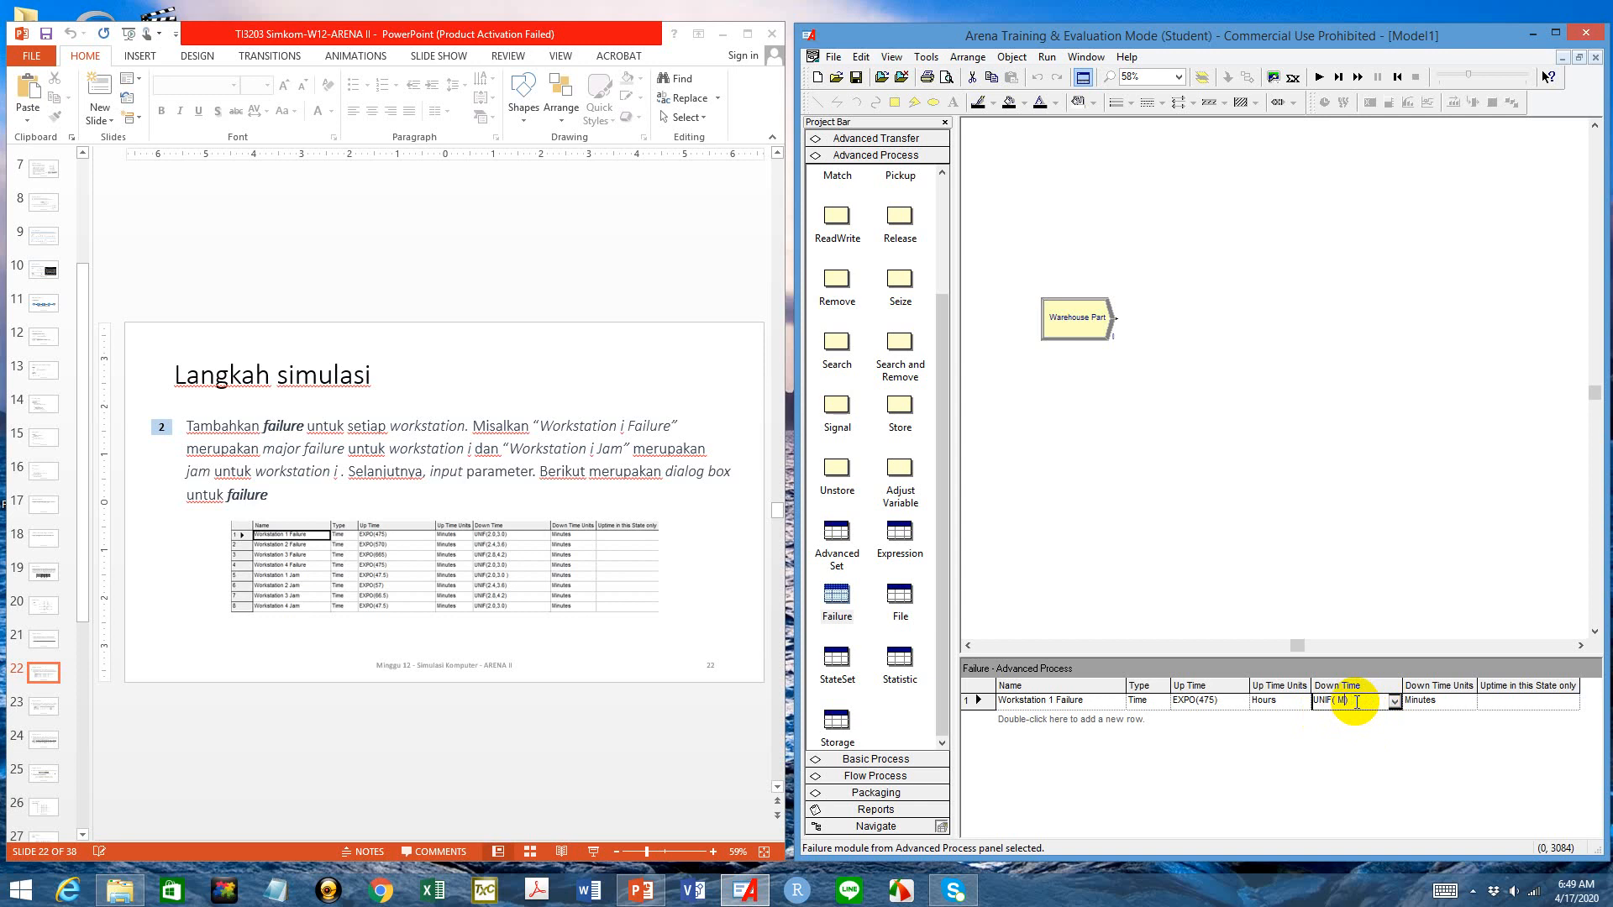
key(BackSpace)
key(BackSpace)
text(20,30)
click(1254, 522)
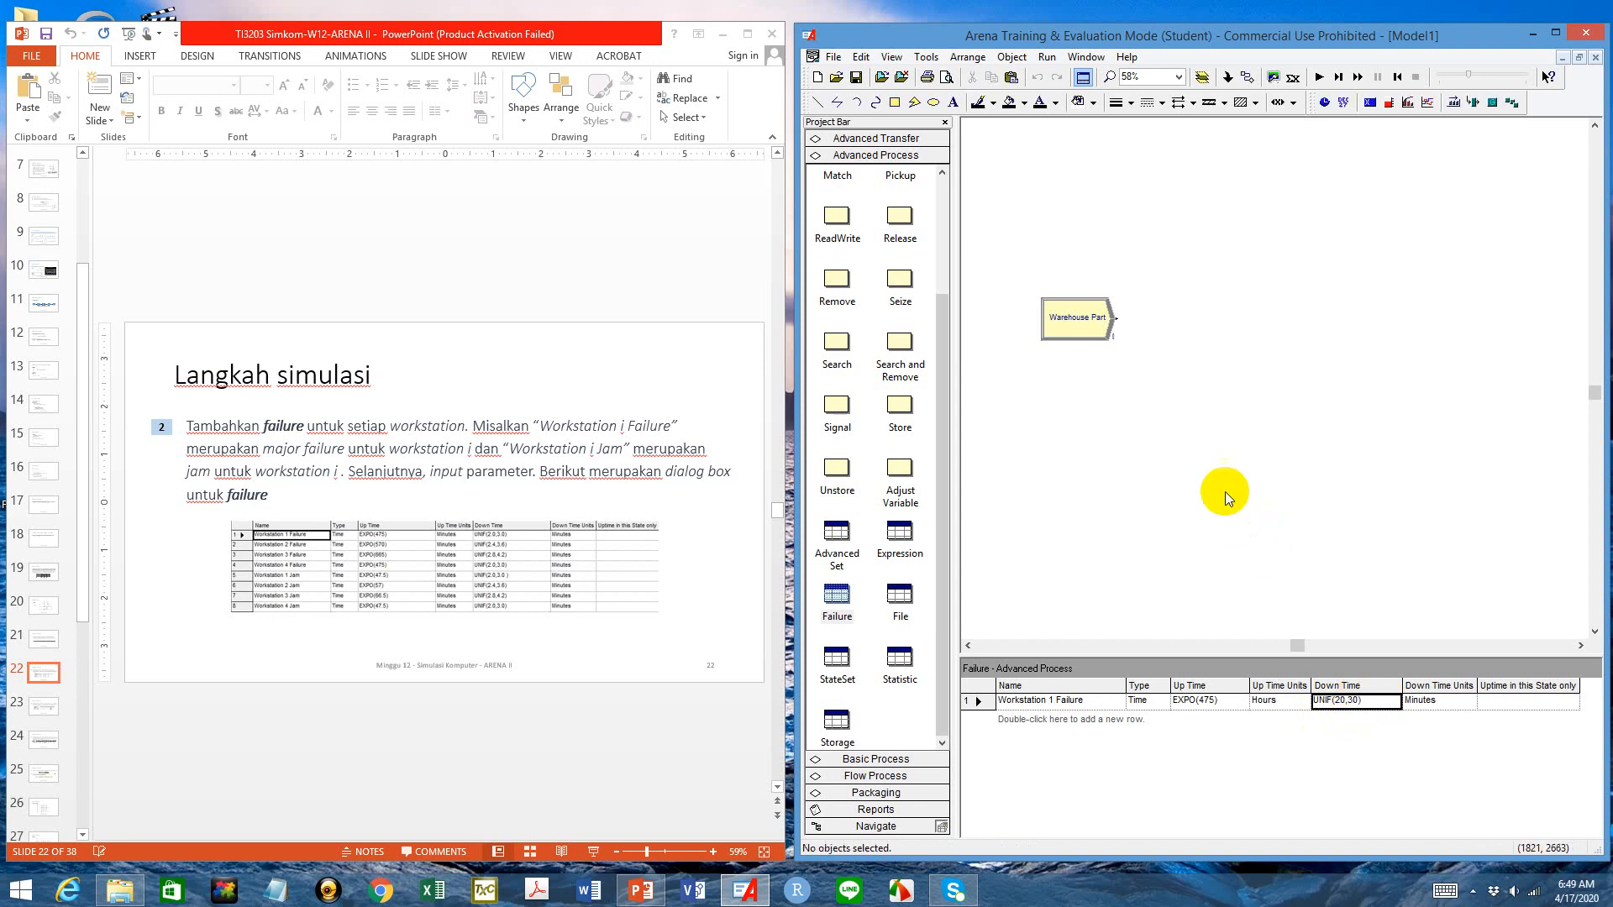
Start saving the model and create a new folder inside the W12 - ARENA II folder
click(856, 77)
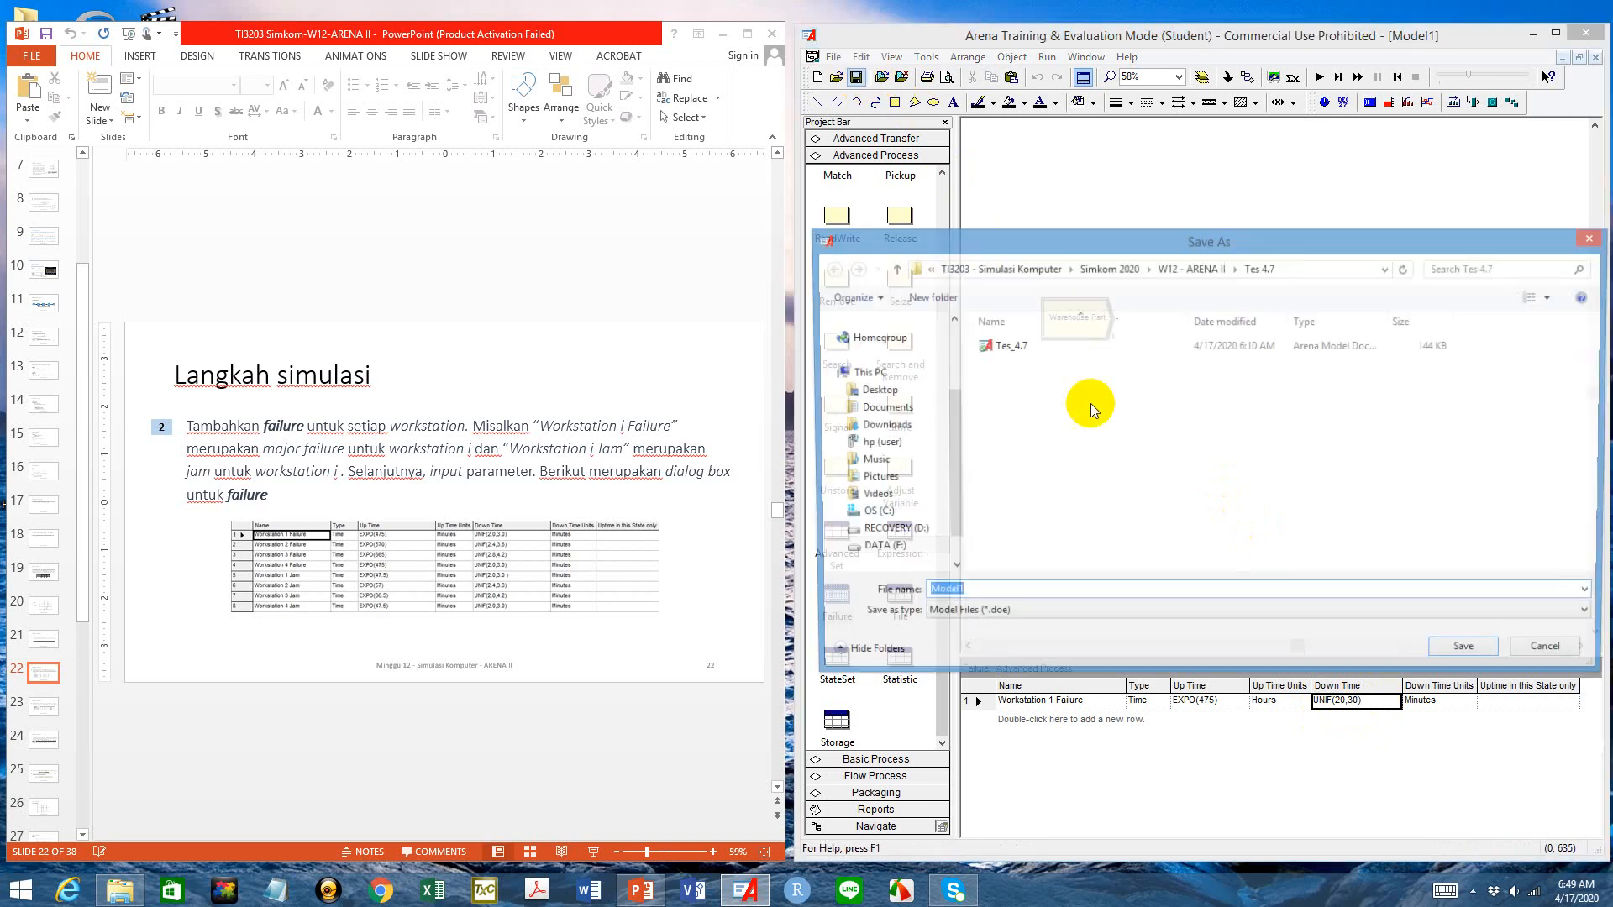
click(1188, 269)
click(1067, 451)
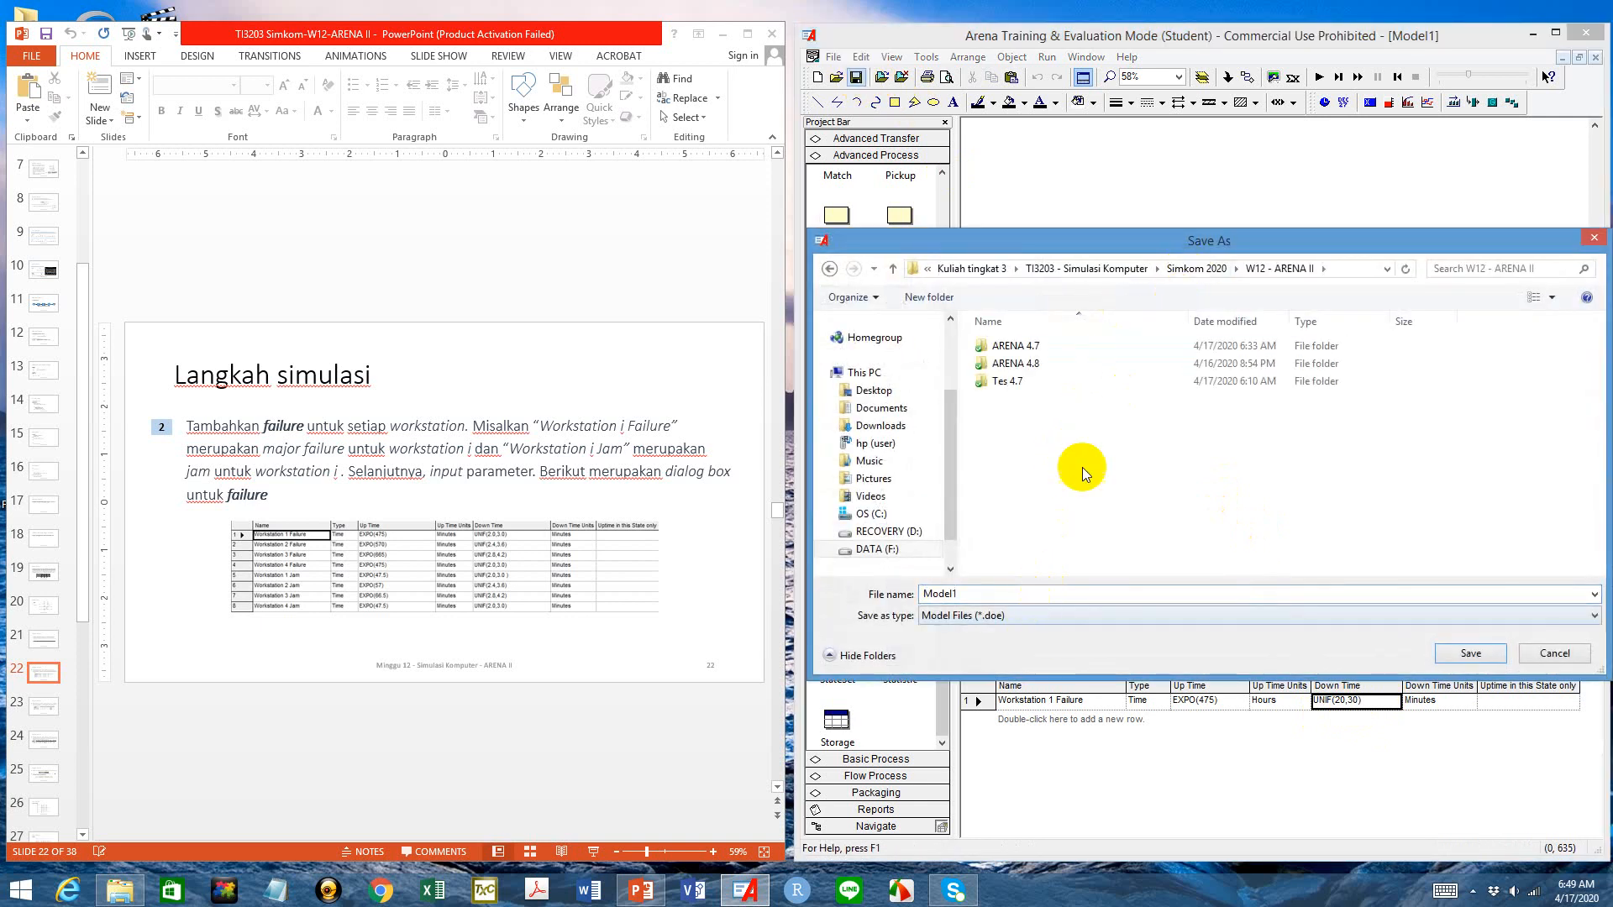
click(927, 304)
Try to name the new folder Tes 4.7
text(T)
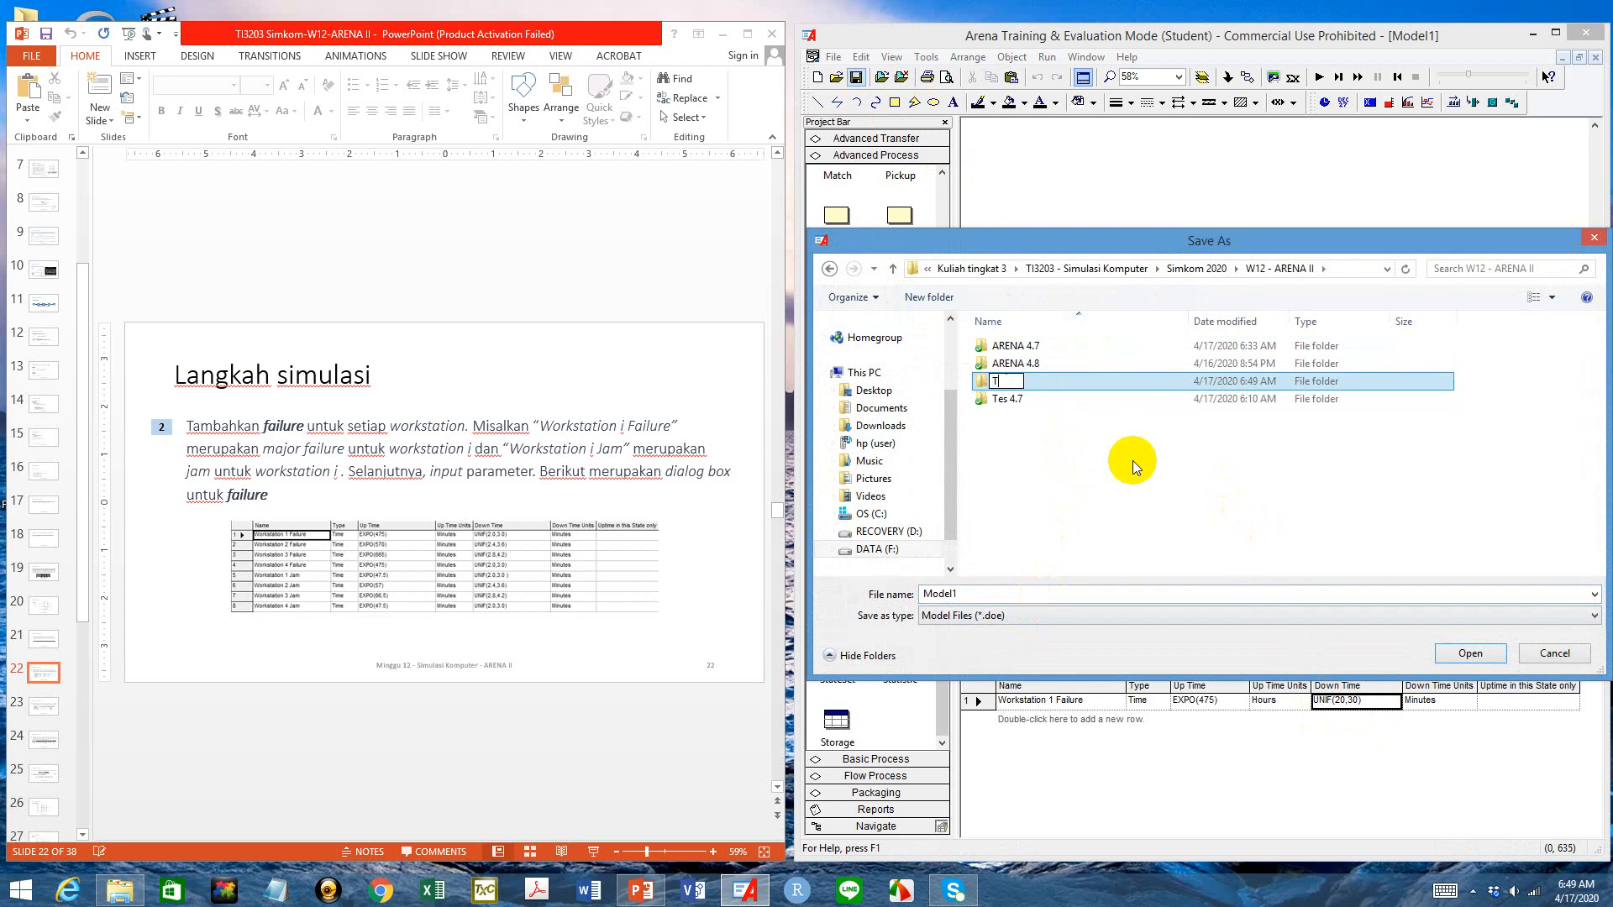
text(es 4.7)
key(Return)
key(Escape)
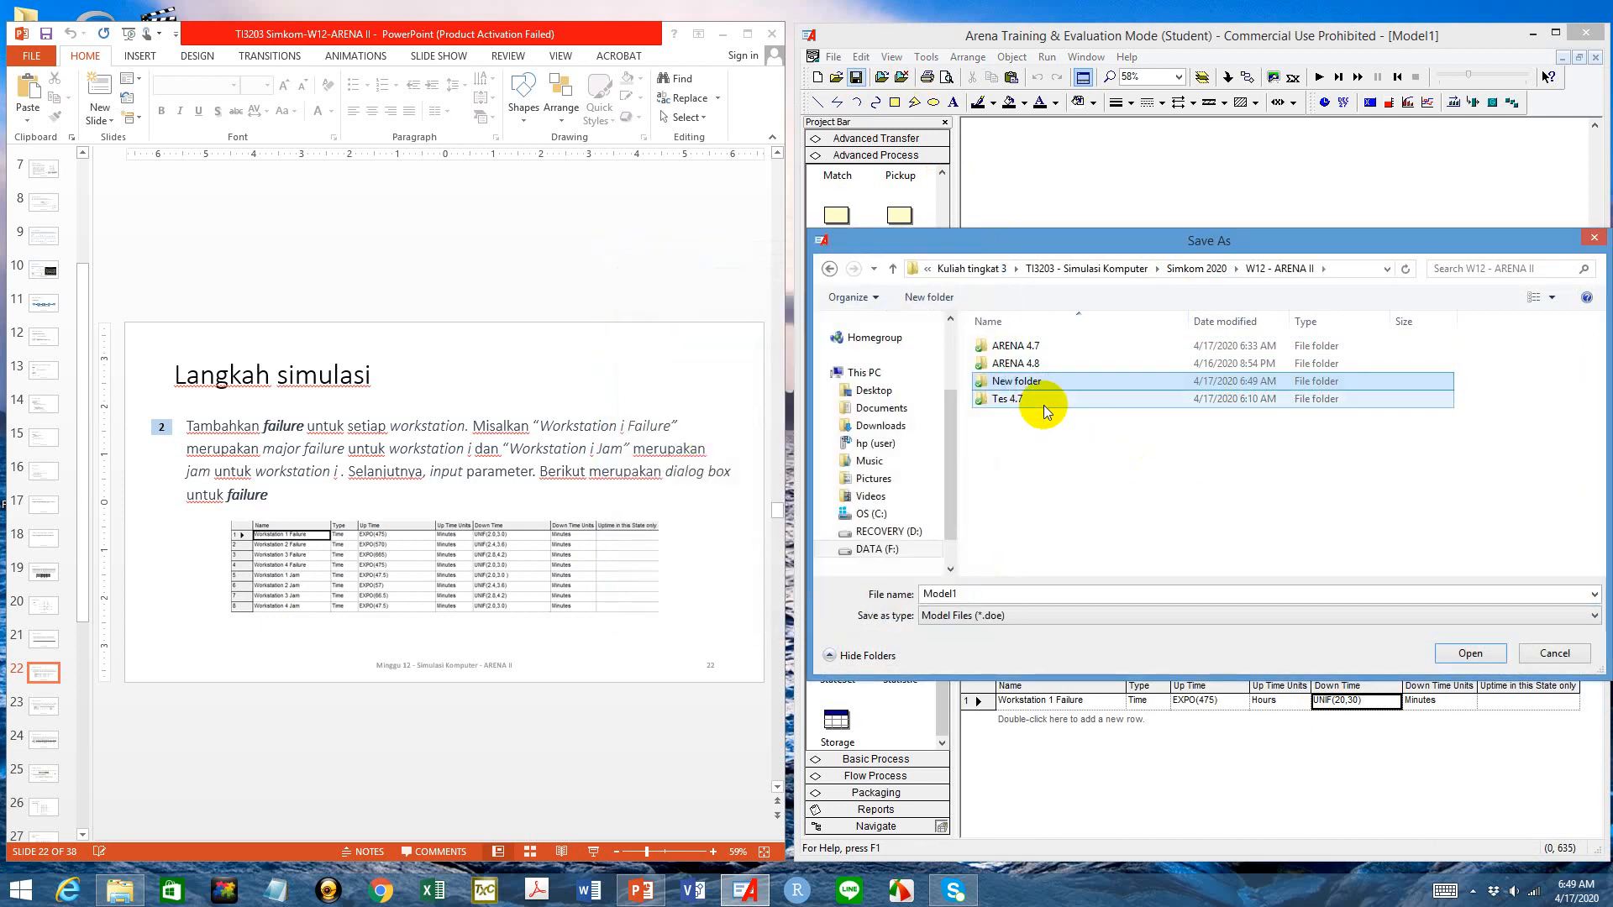
Rename the new folder as Tes 4.8
text(Tes)
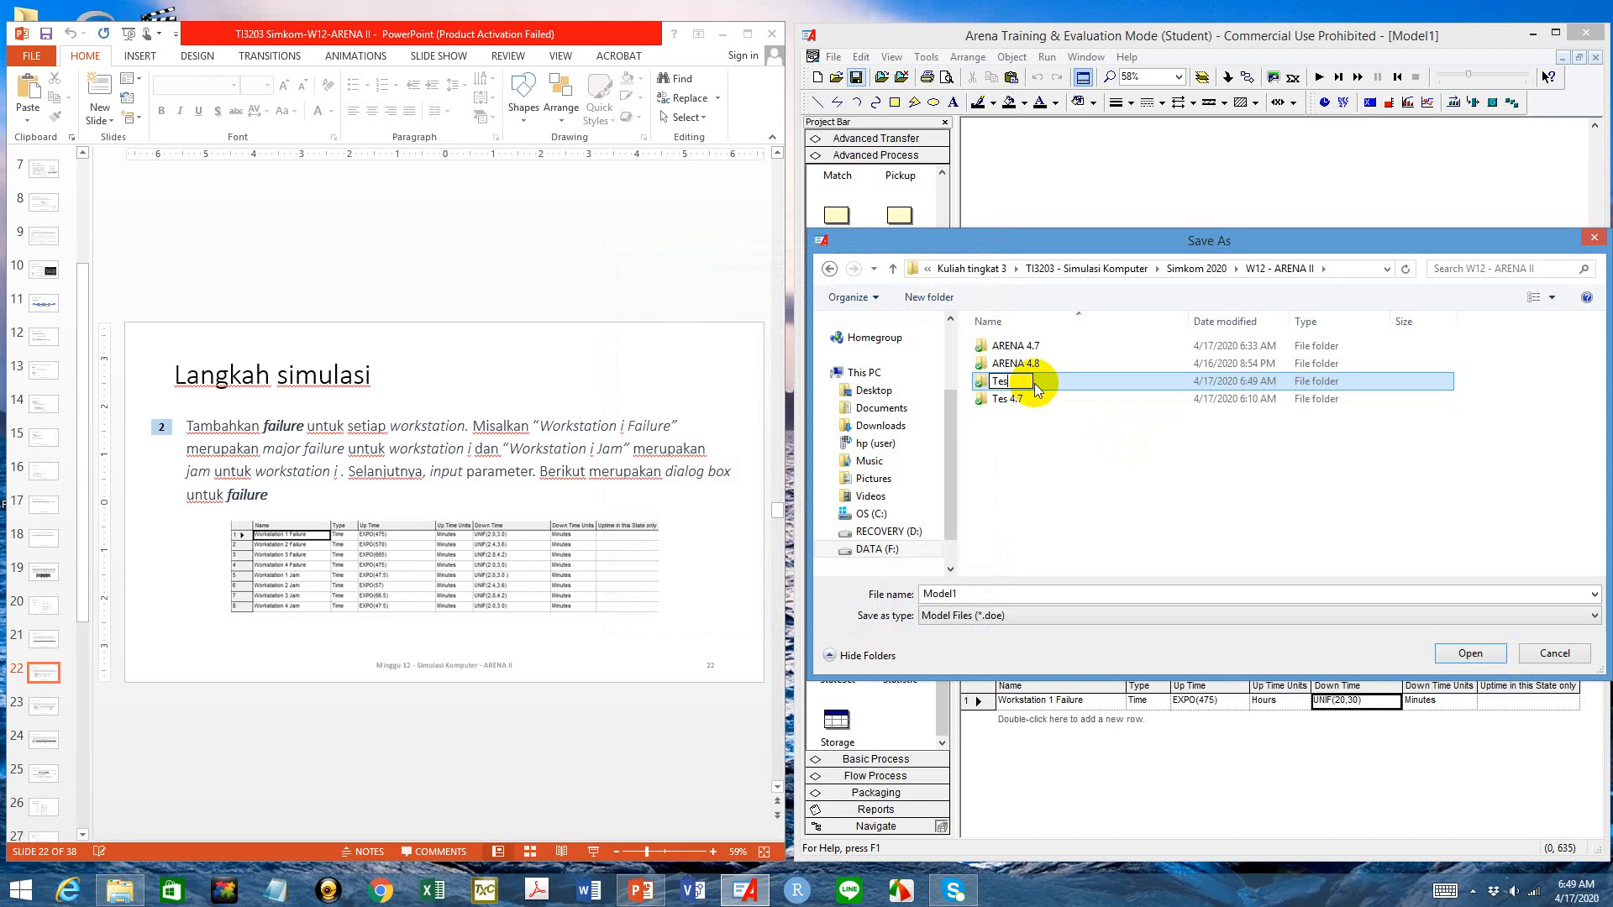
text( 4.8)
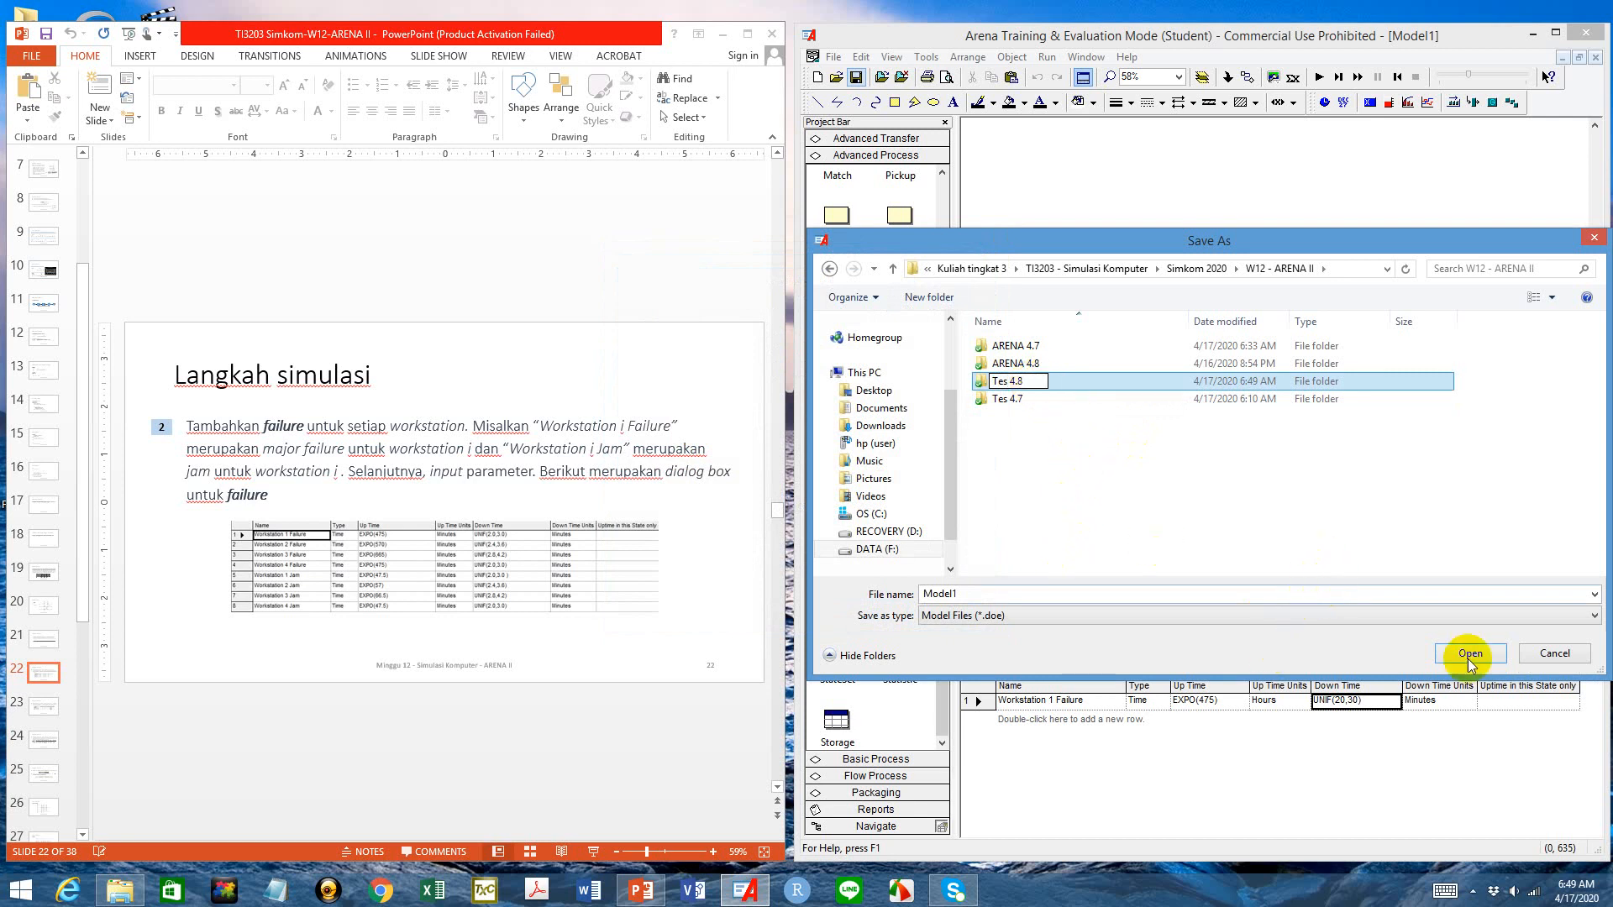
click(1101, 507)
Save the model in the Tes 4.8 folder under the file name Tes_4.8
double_click(1019, 399)
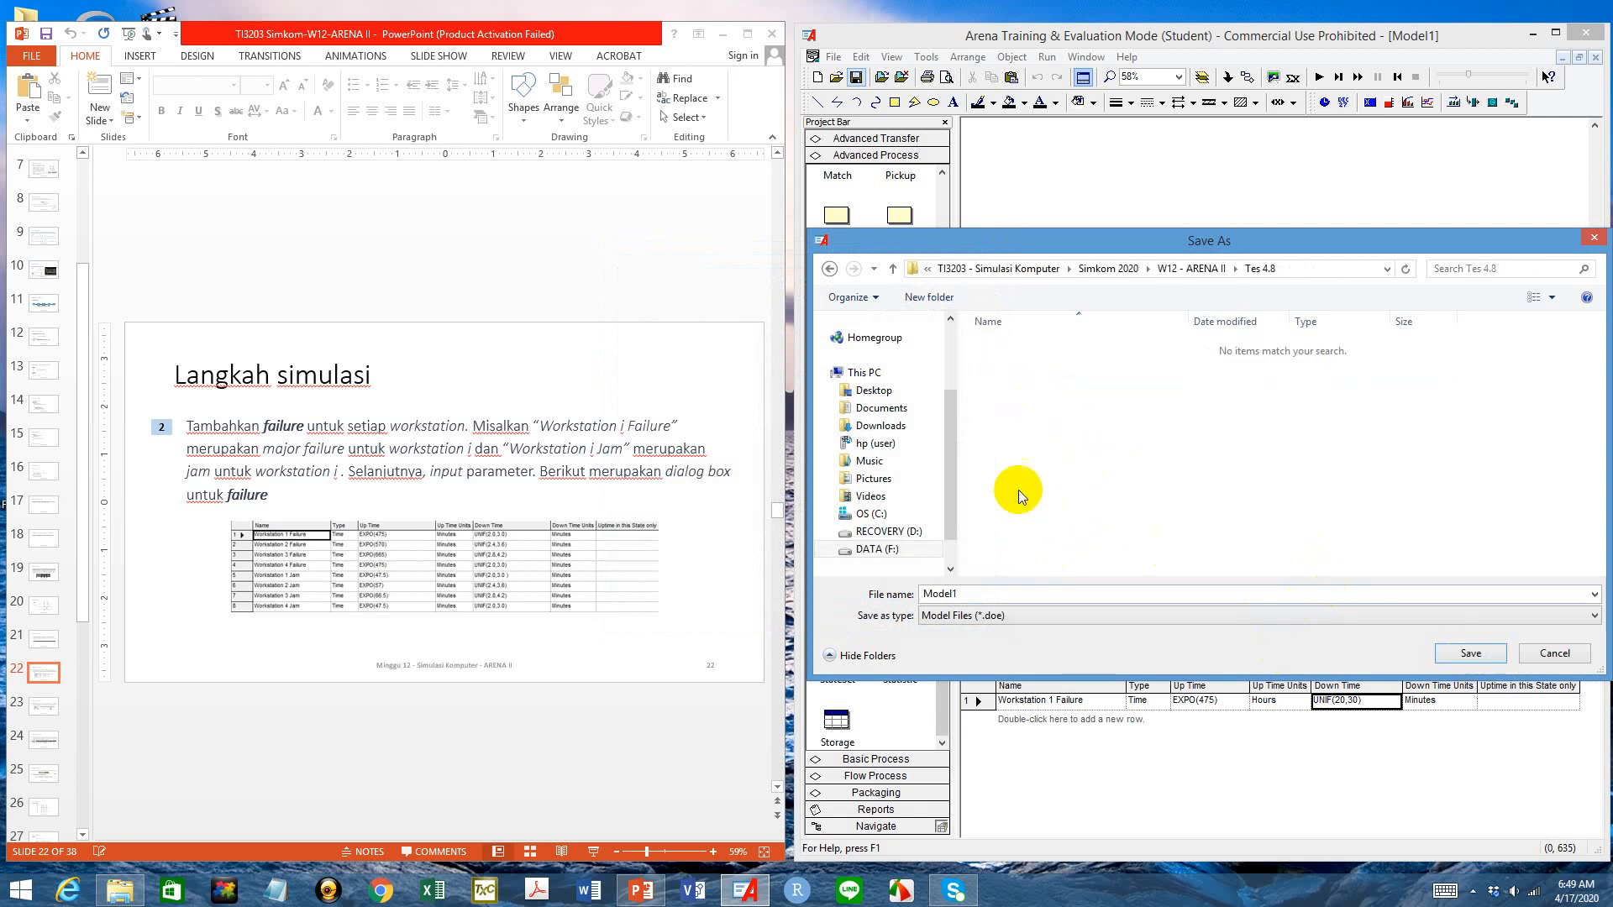
double_click(987, 594)
text(T)
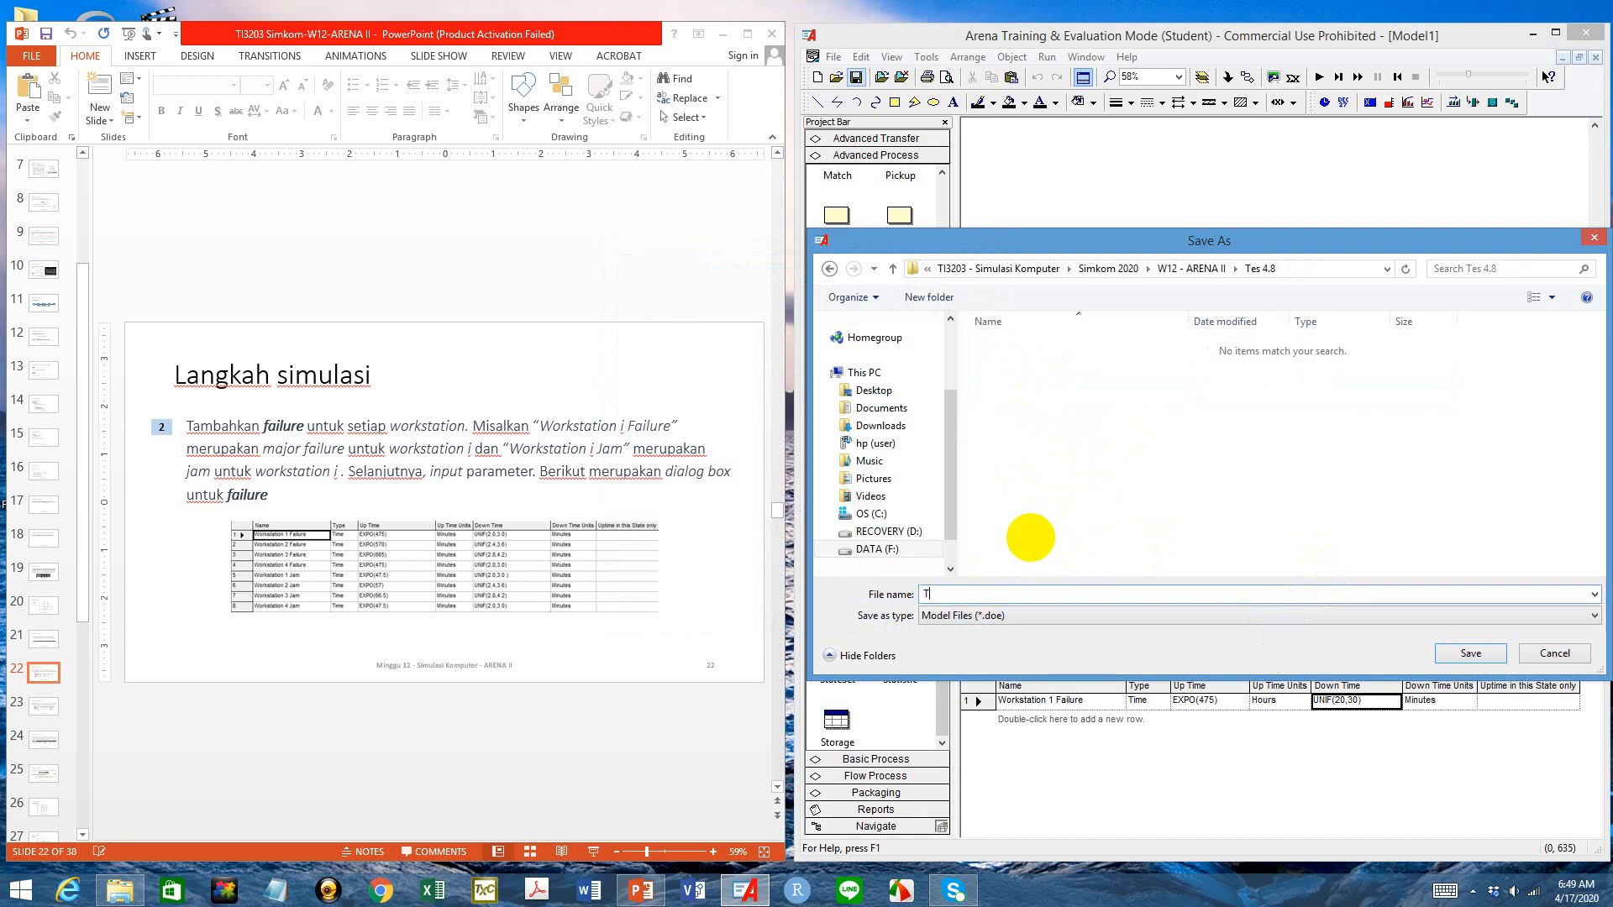
text(es_4.8)
click(1469, 651)
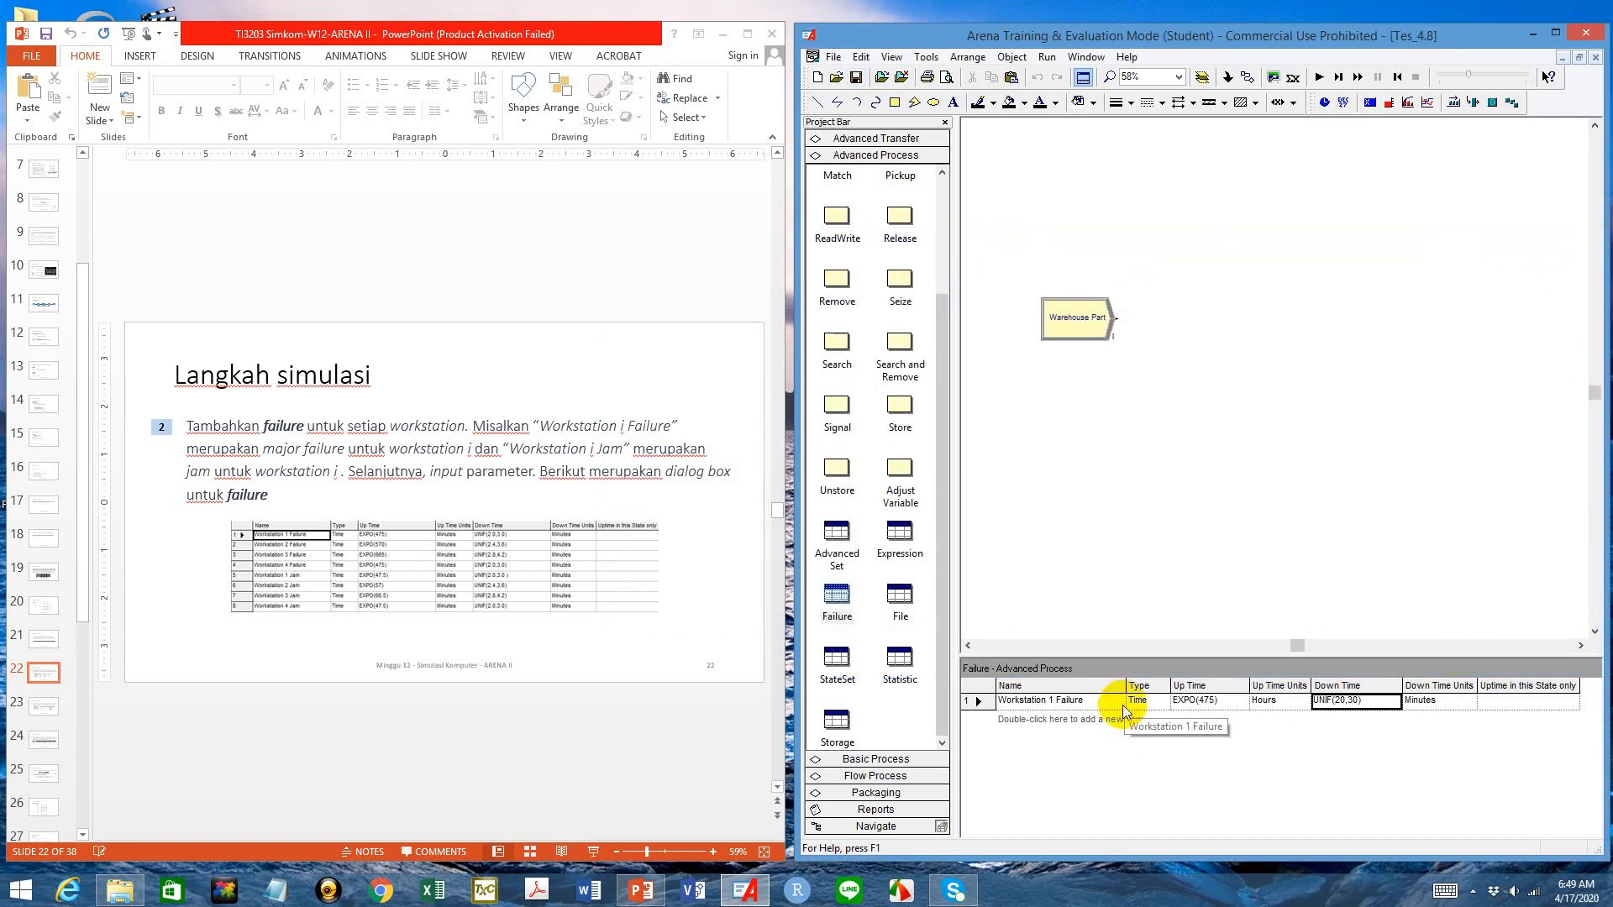
Add a second failure row named Workstation 2 Jam and set its type to Time
double_click(1098, 720)
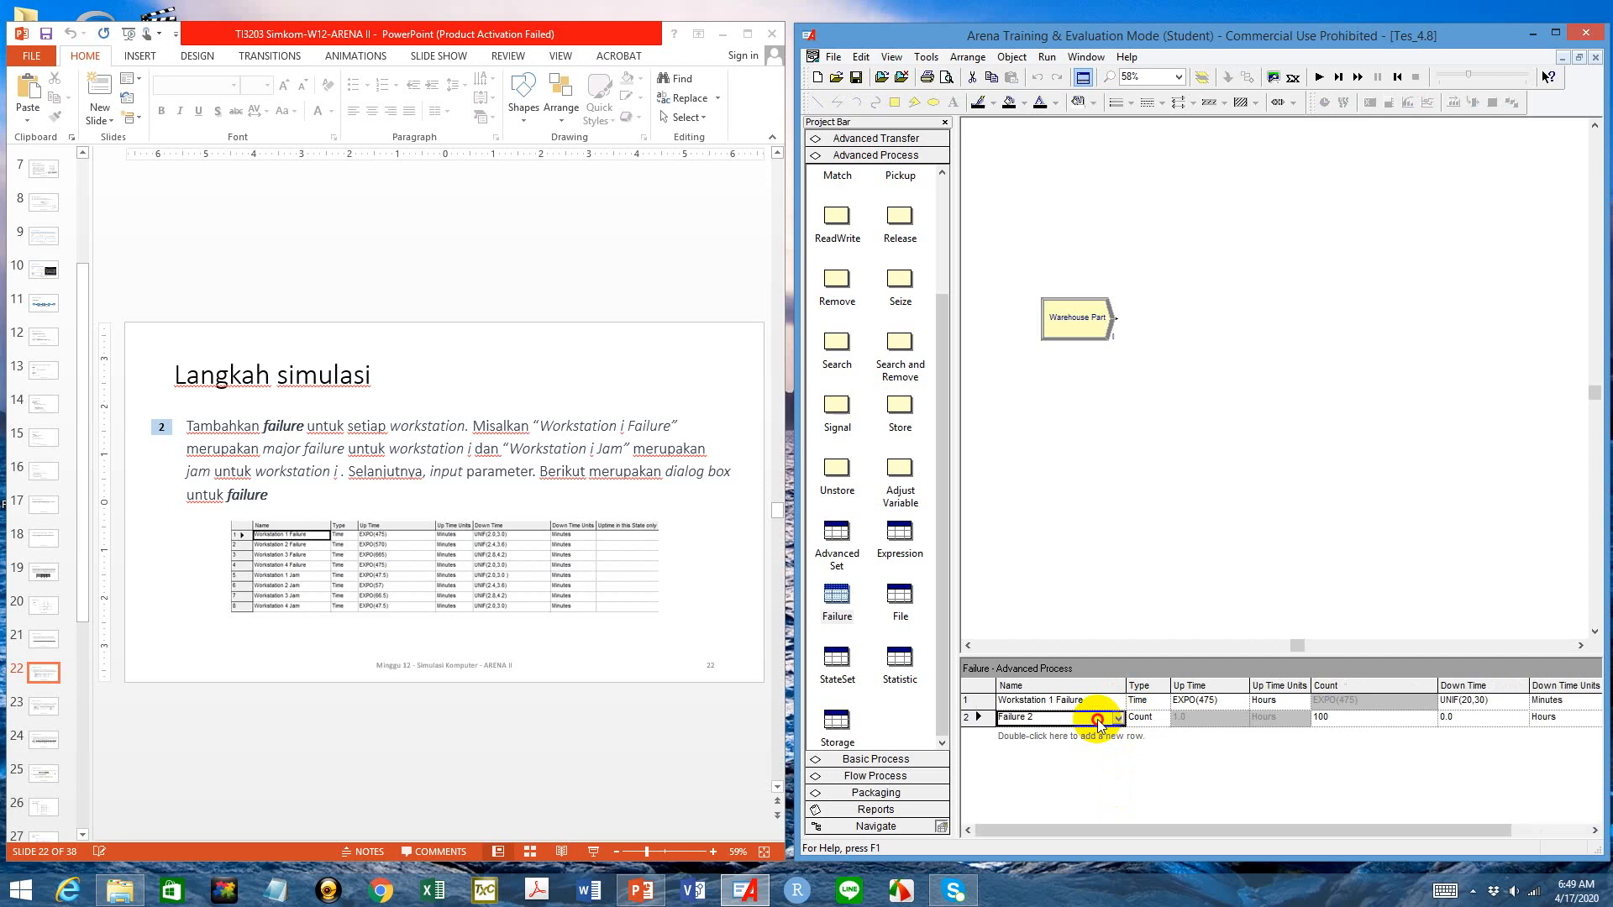
click(1048, 721)
text(Workstat)
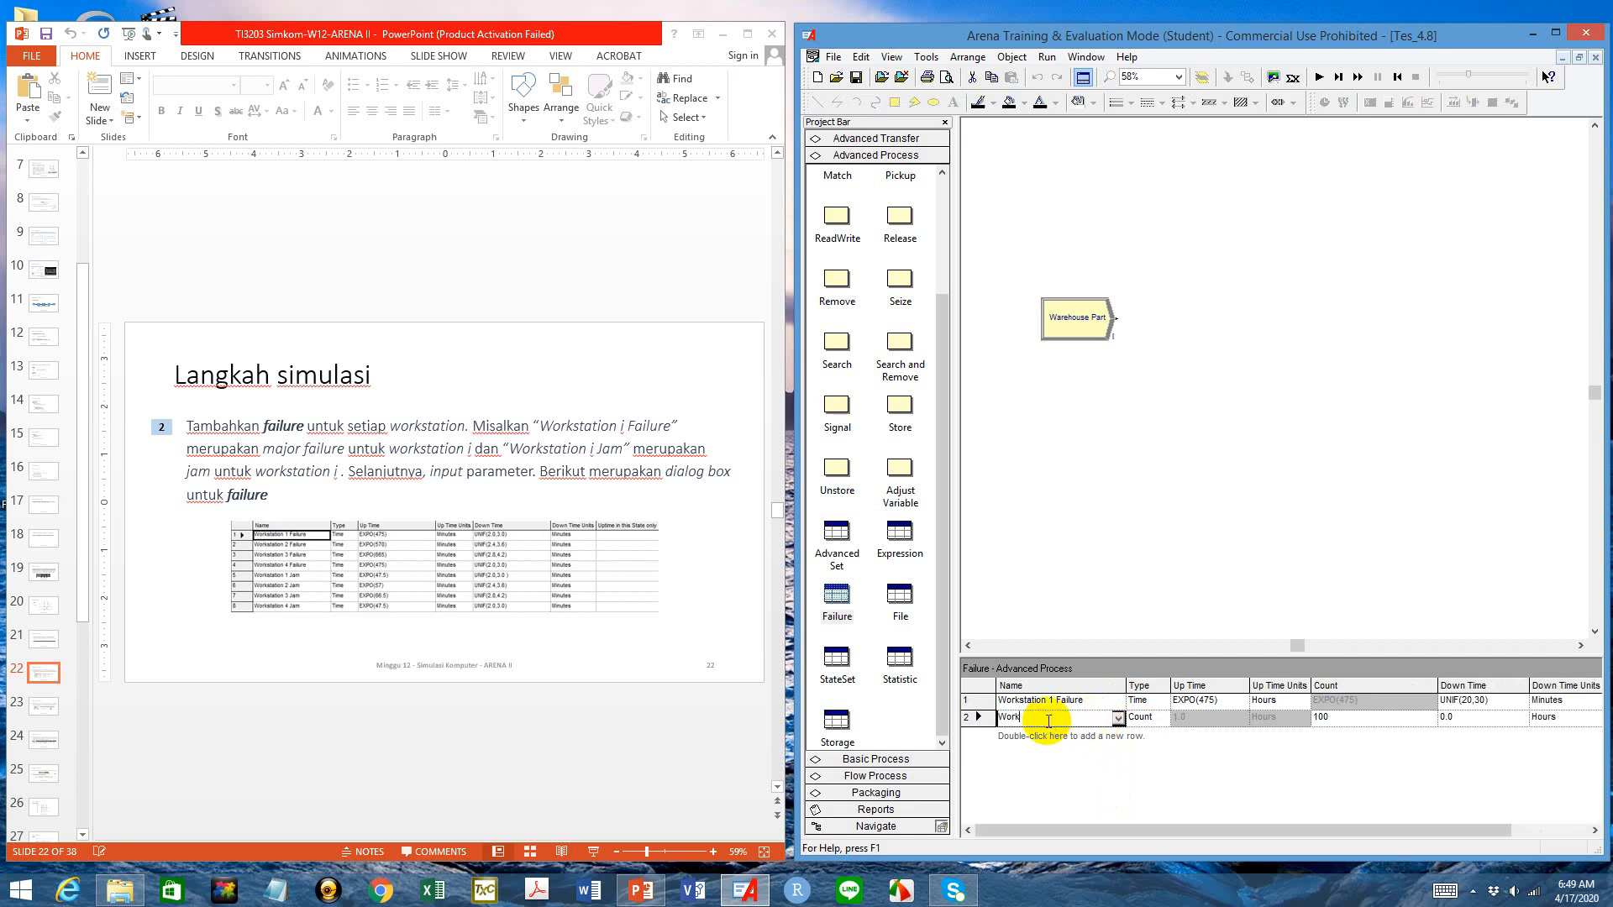
text(ion 2 Jam)
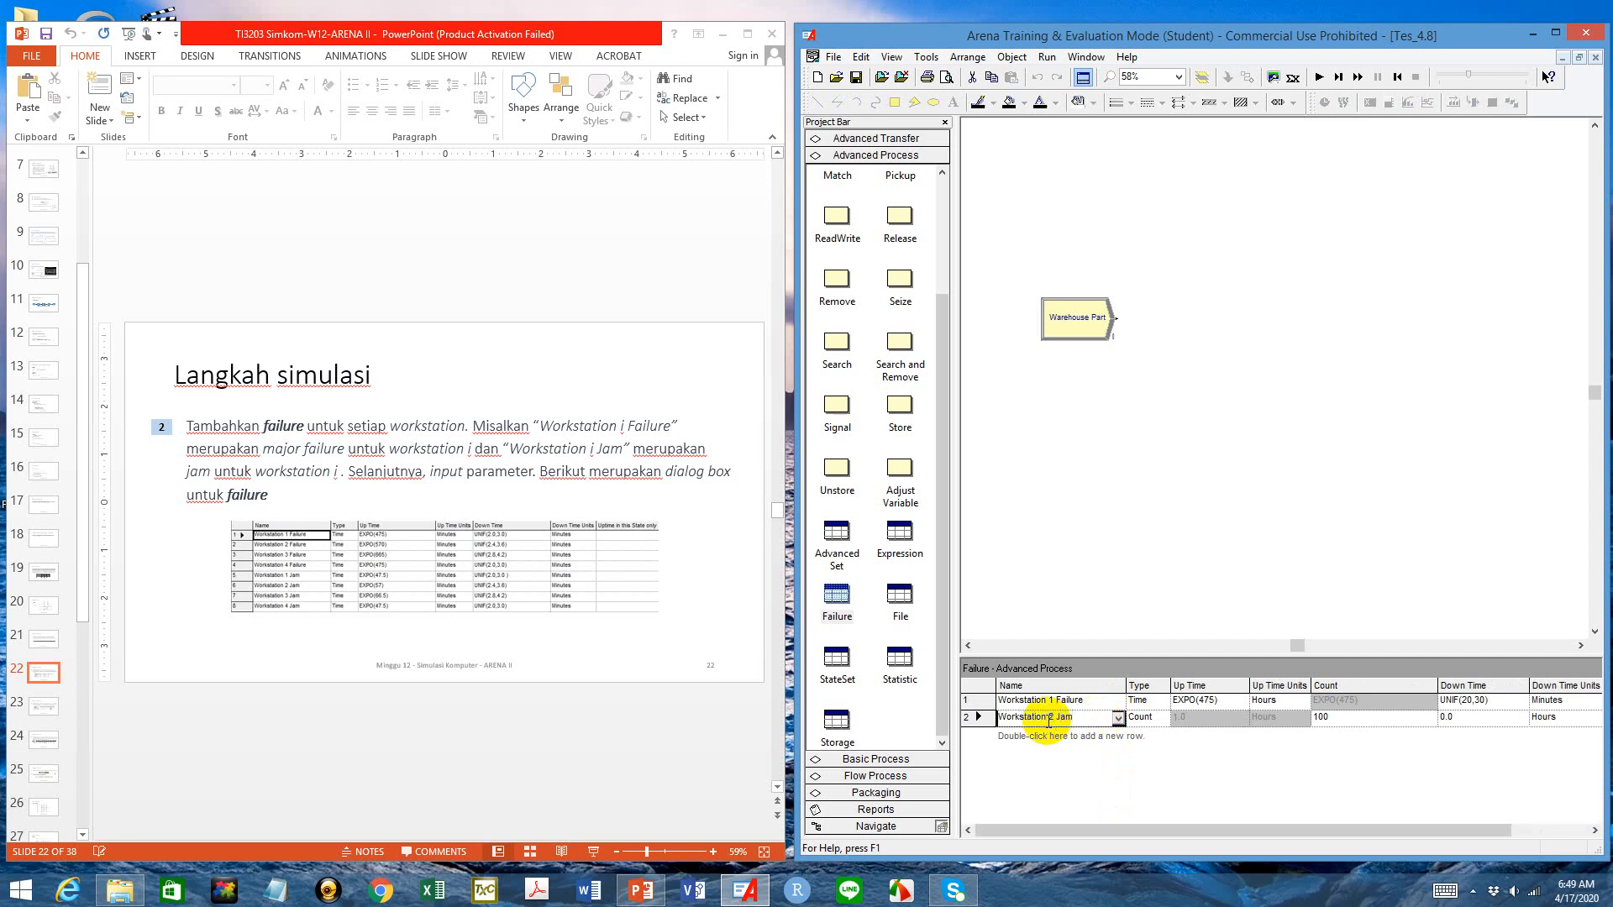
click(1144, 718)
click(1164, 723)
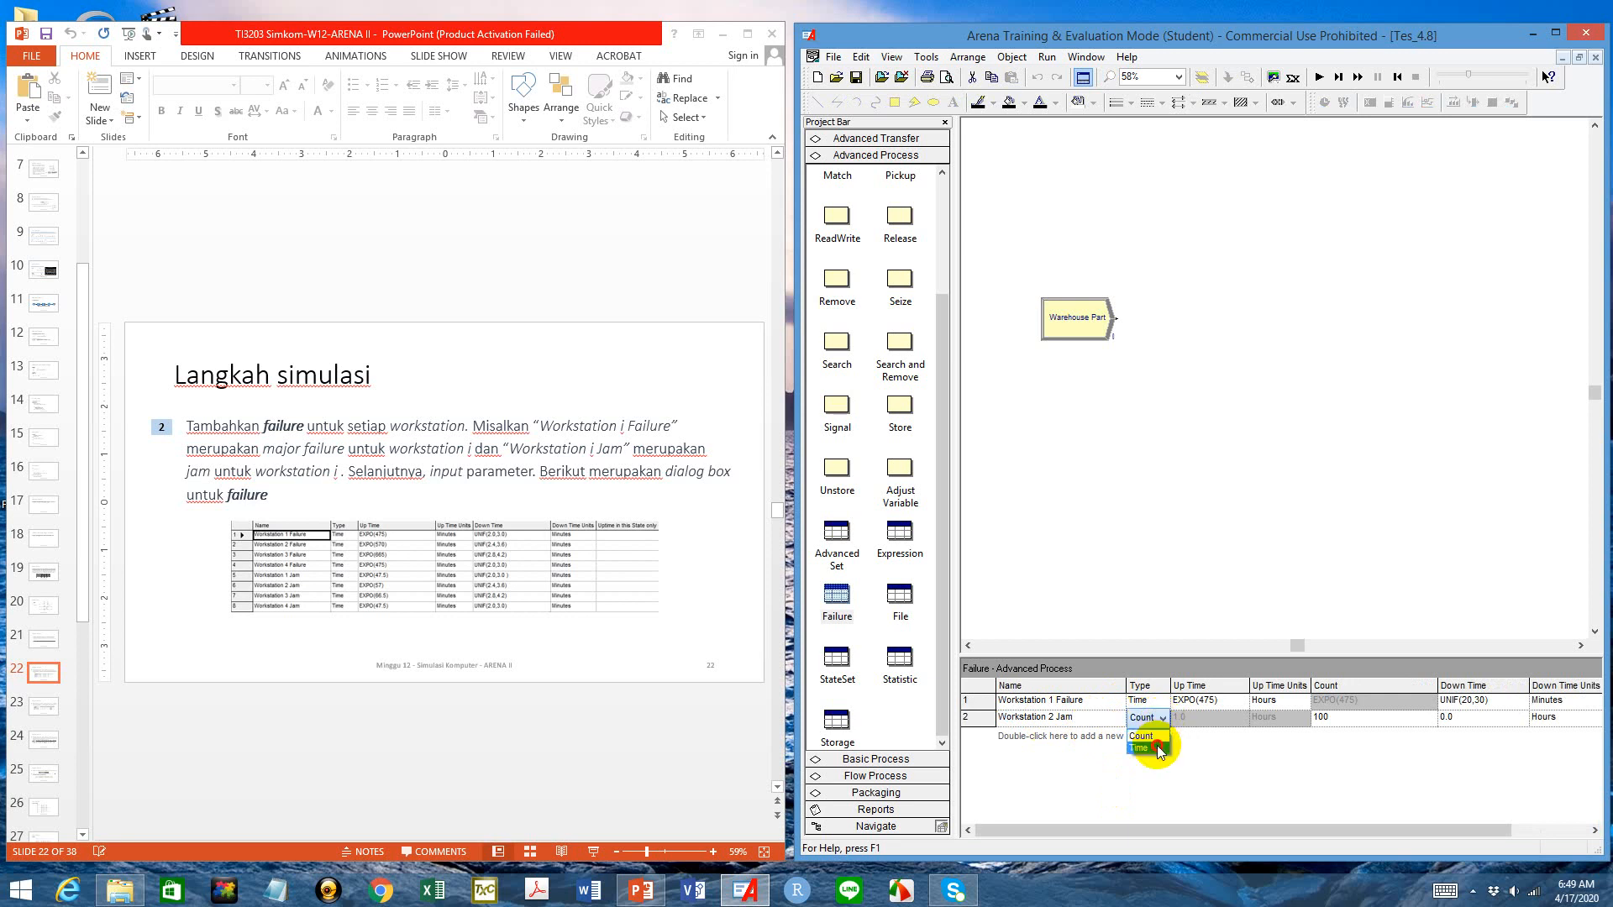
click(1164, 756)
Set the up time of Workstation 2 Jam to the exponential expression EXPO(47.5)
click(1225, 718)
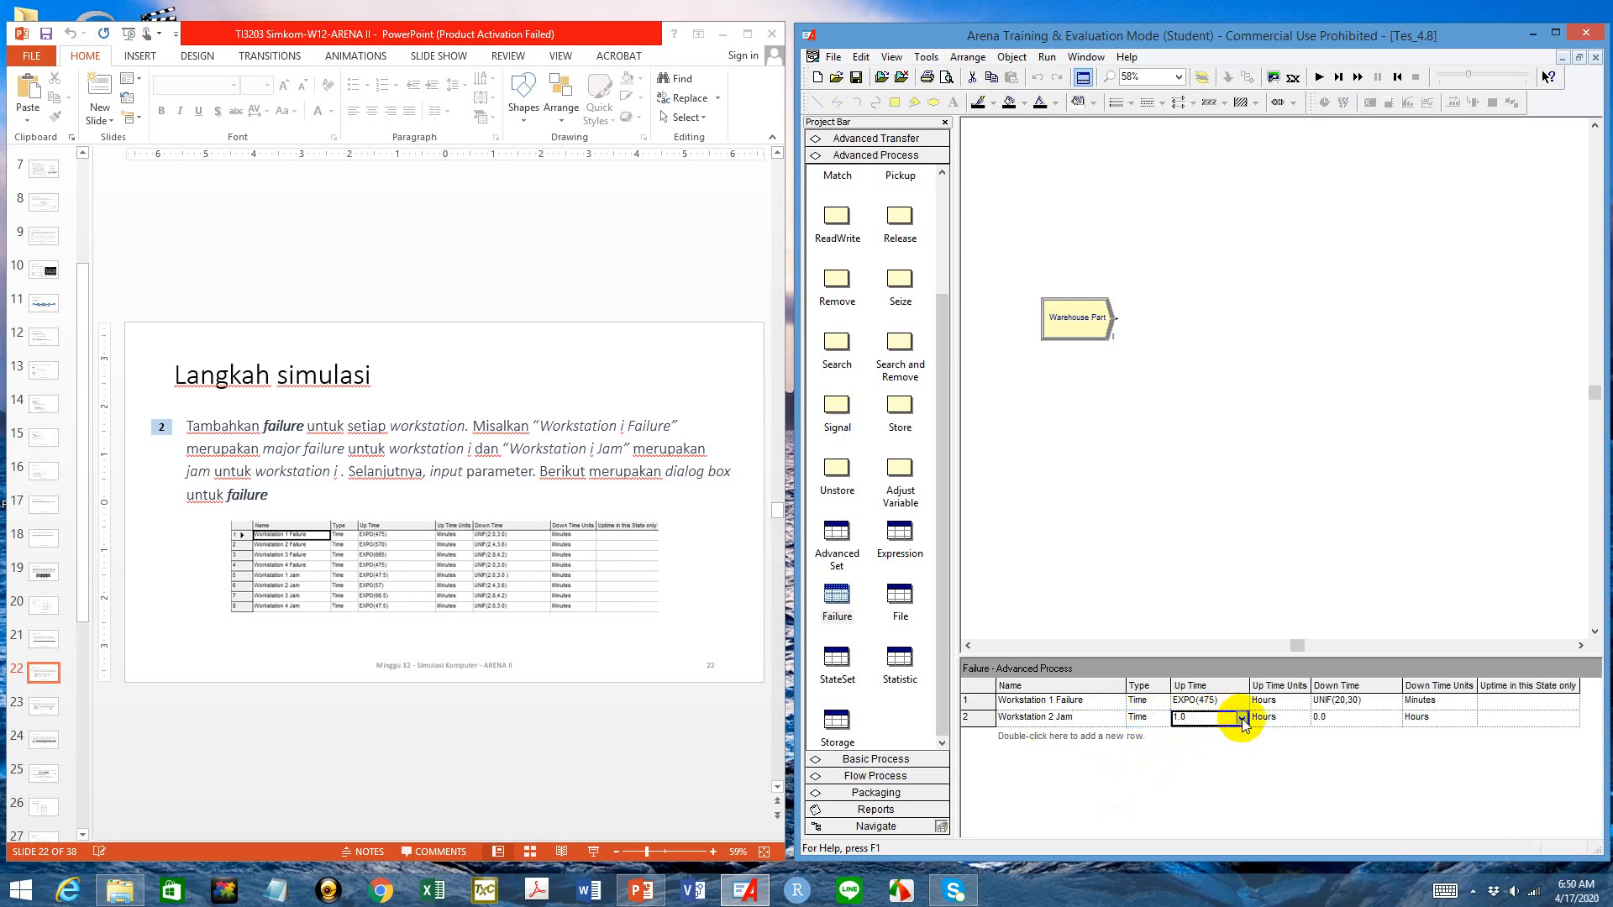
click(1241, 718)
click(1224, 734)
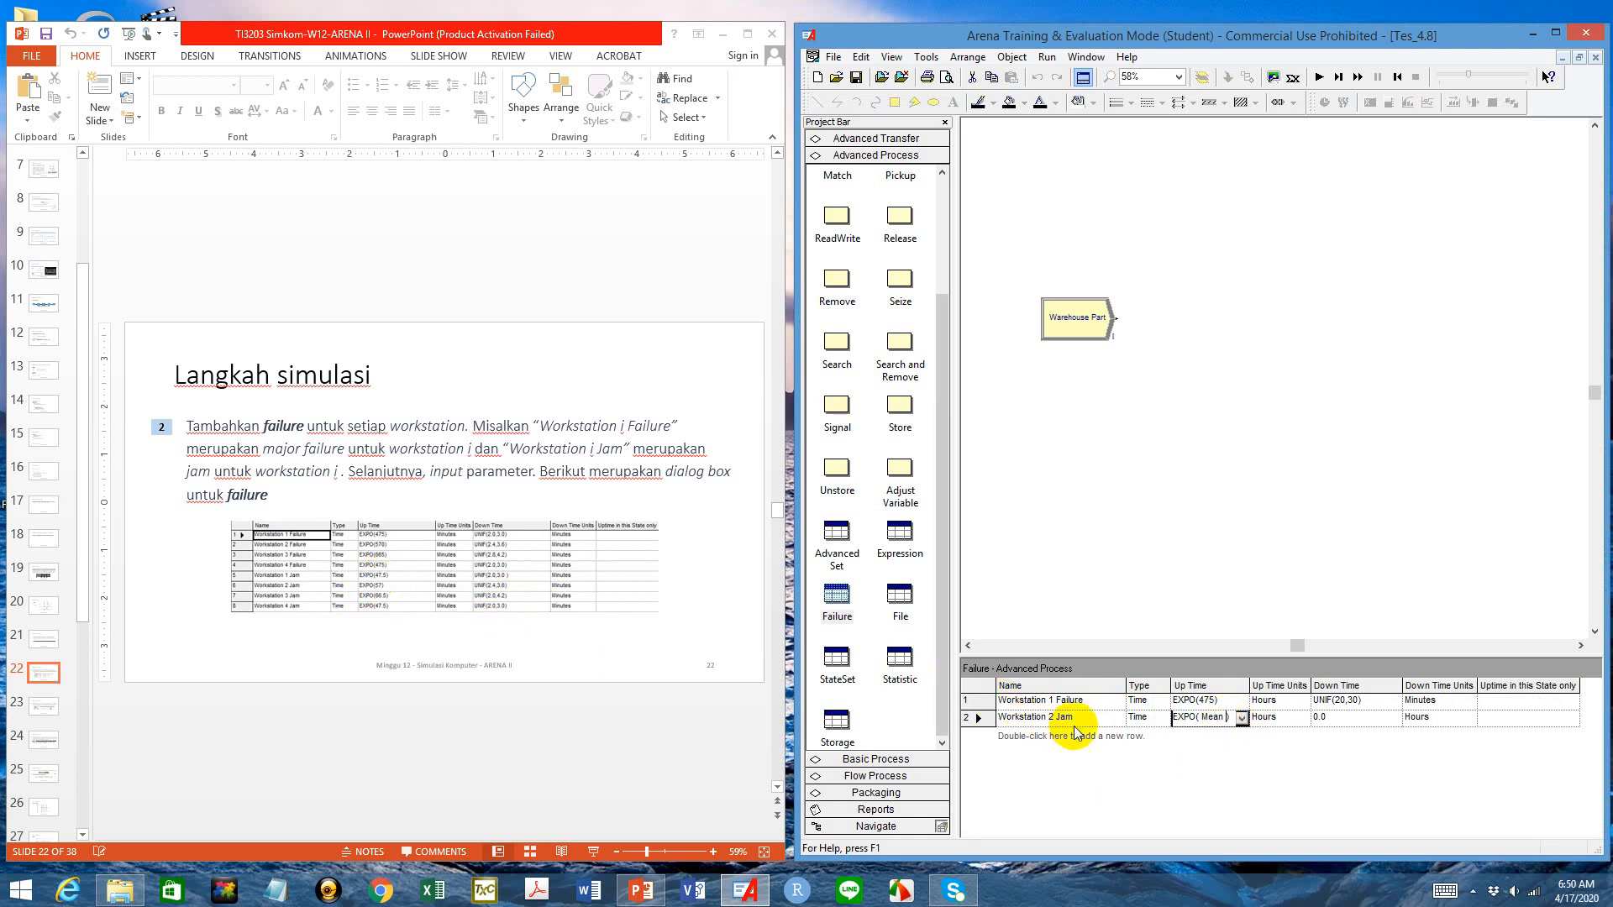
key(BackSpace)
key(BackSpace)
key(BackSpace)
key(BackSpace)
key(BackSpace)
key(BackSpace)
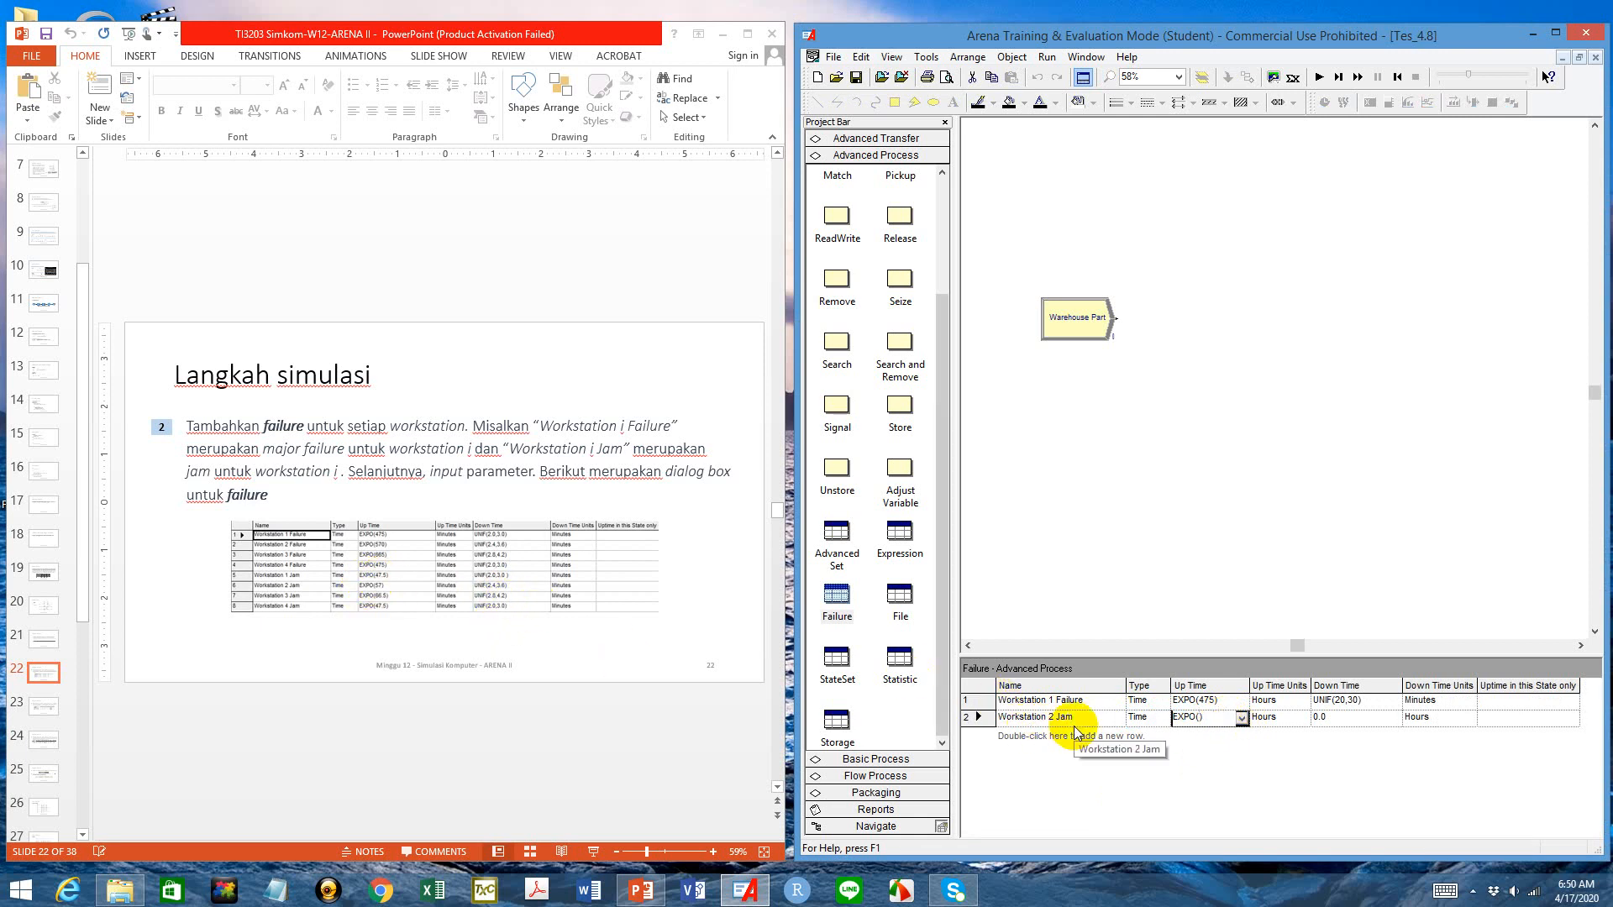
text(47.5)
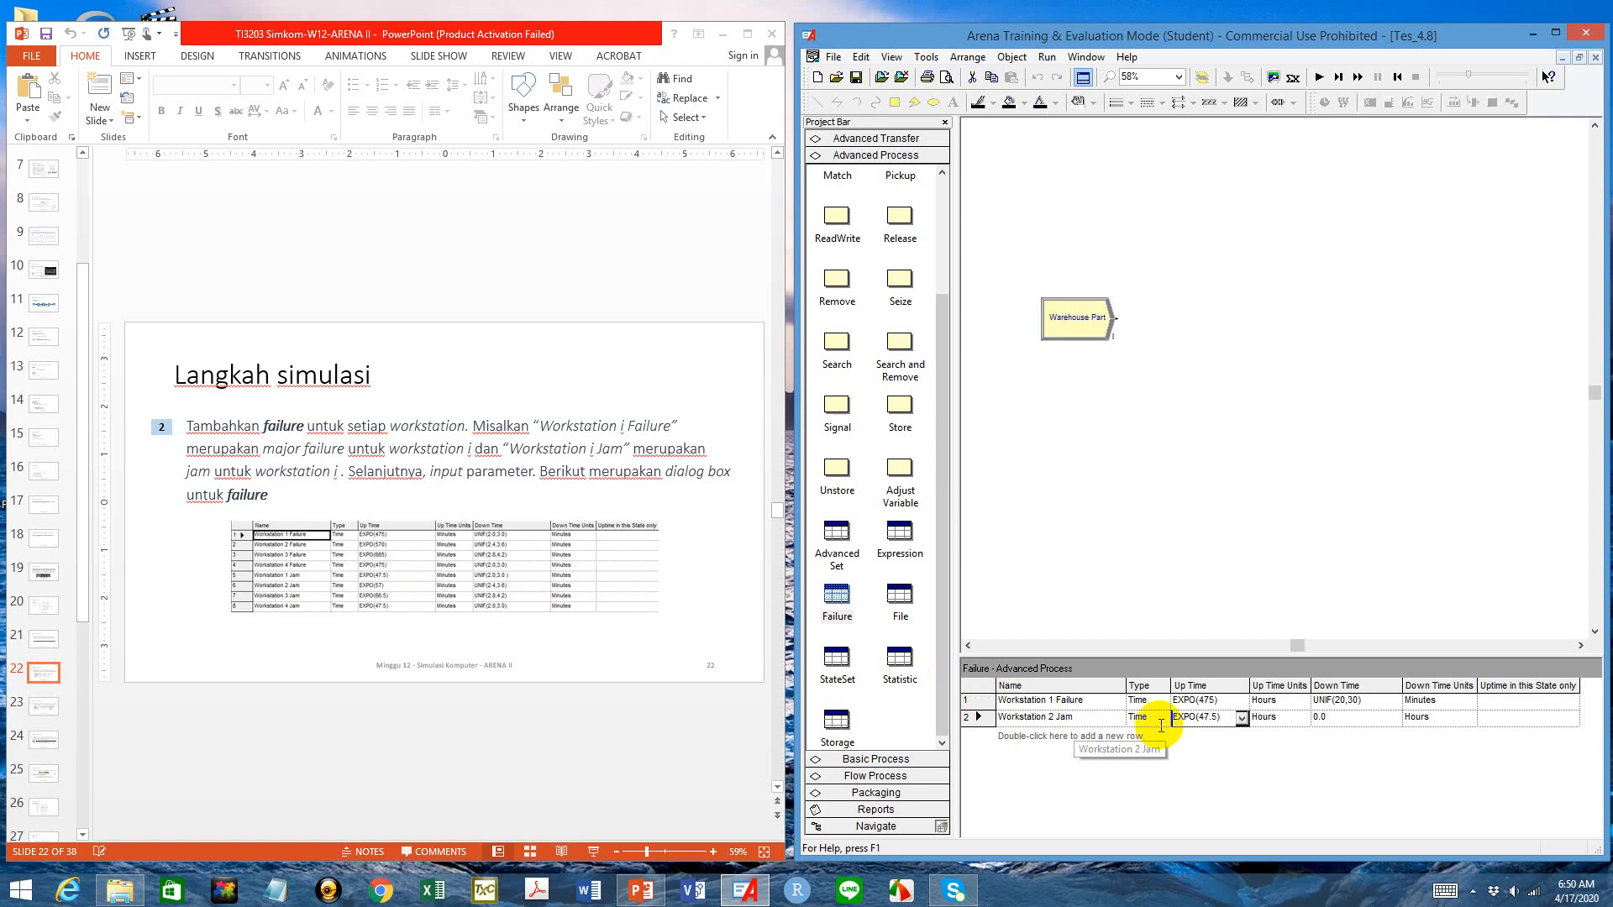
Set the up time units of both Workstation 1 Failure and Workstation 2 Jam to Minutes
click(1286, 703)
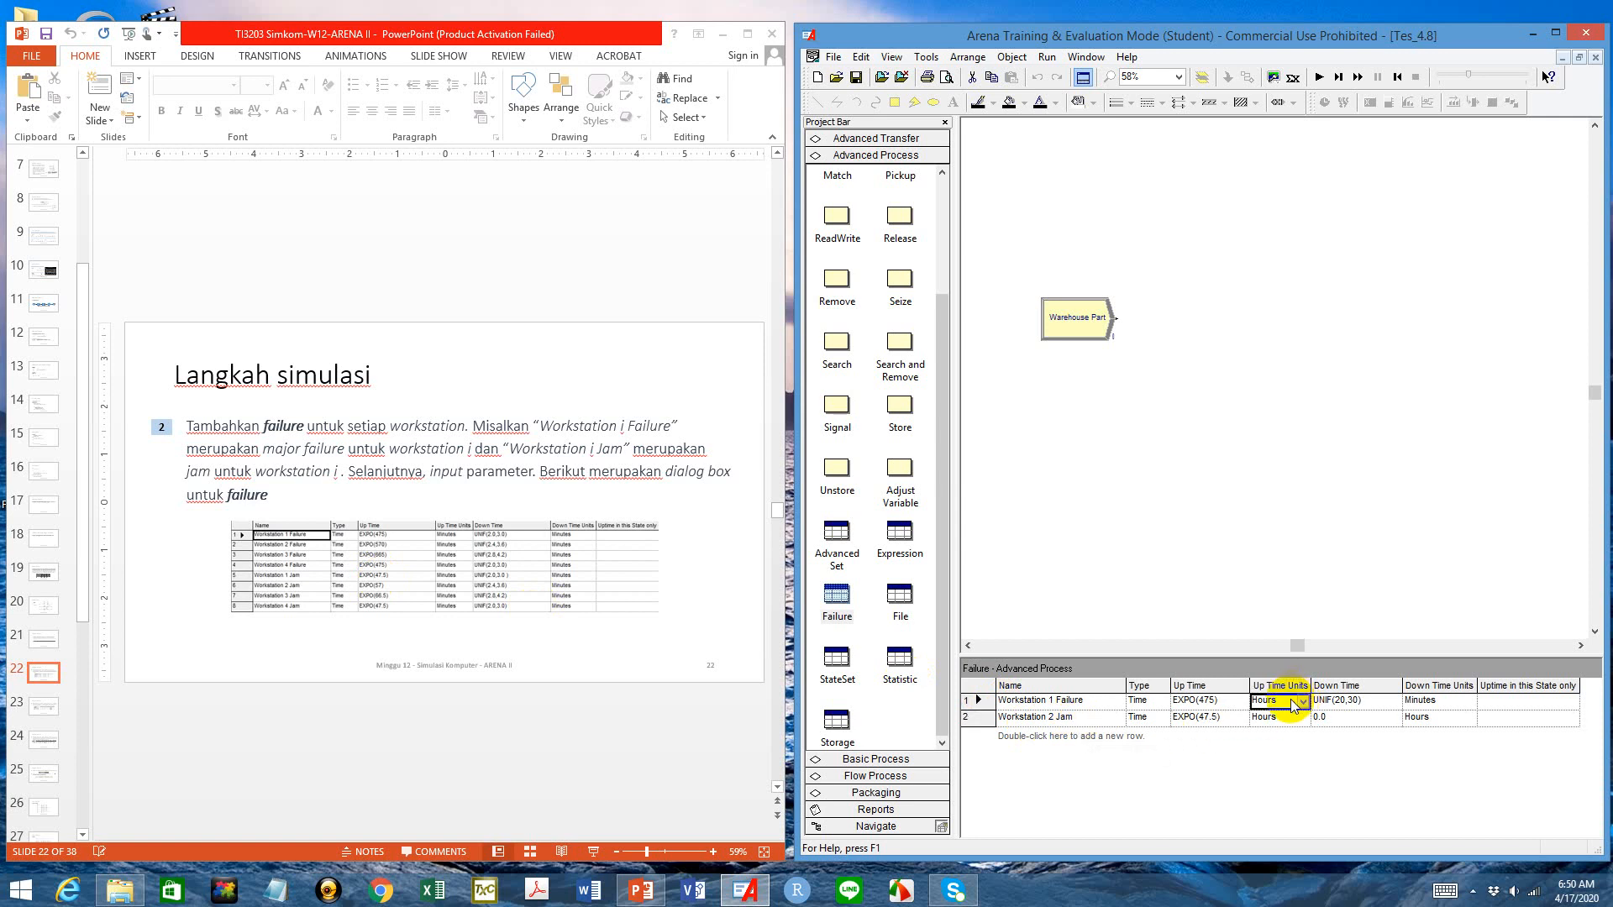
click(1302, 702)
click(1300, 729)
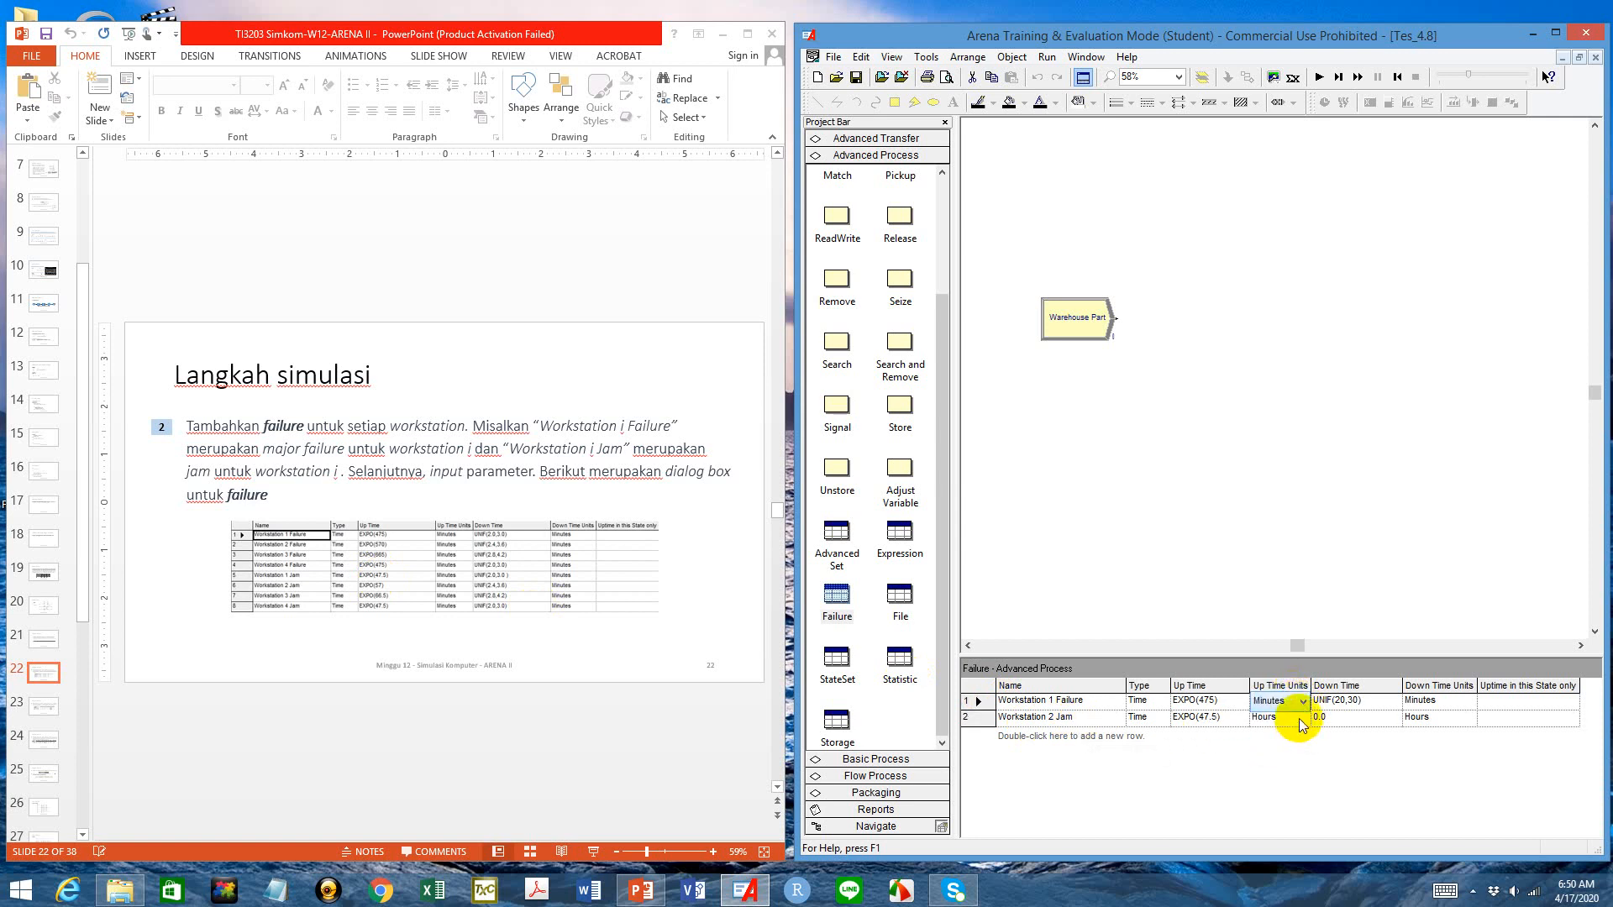
click(1303, 719)
click(1303, 719)
click(1299, 746)
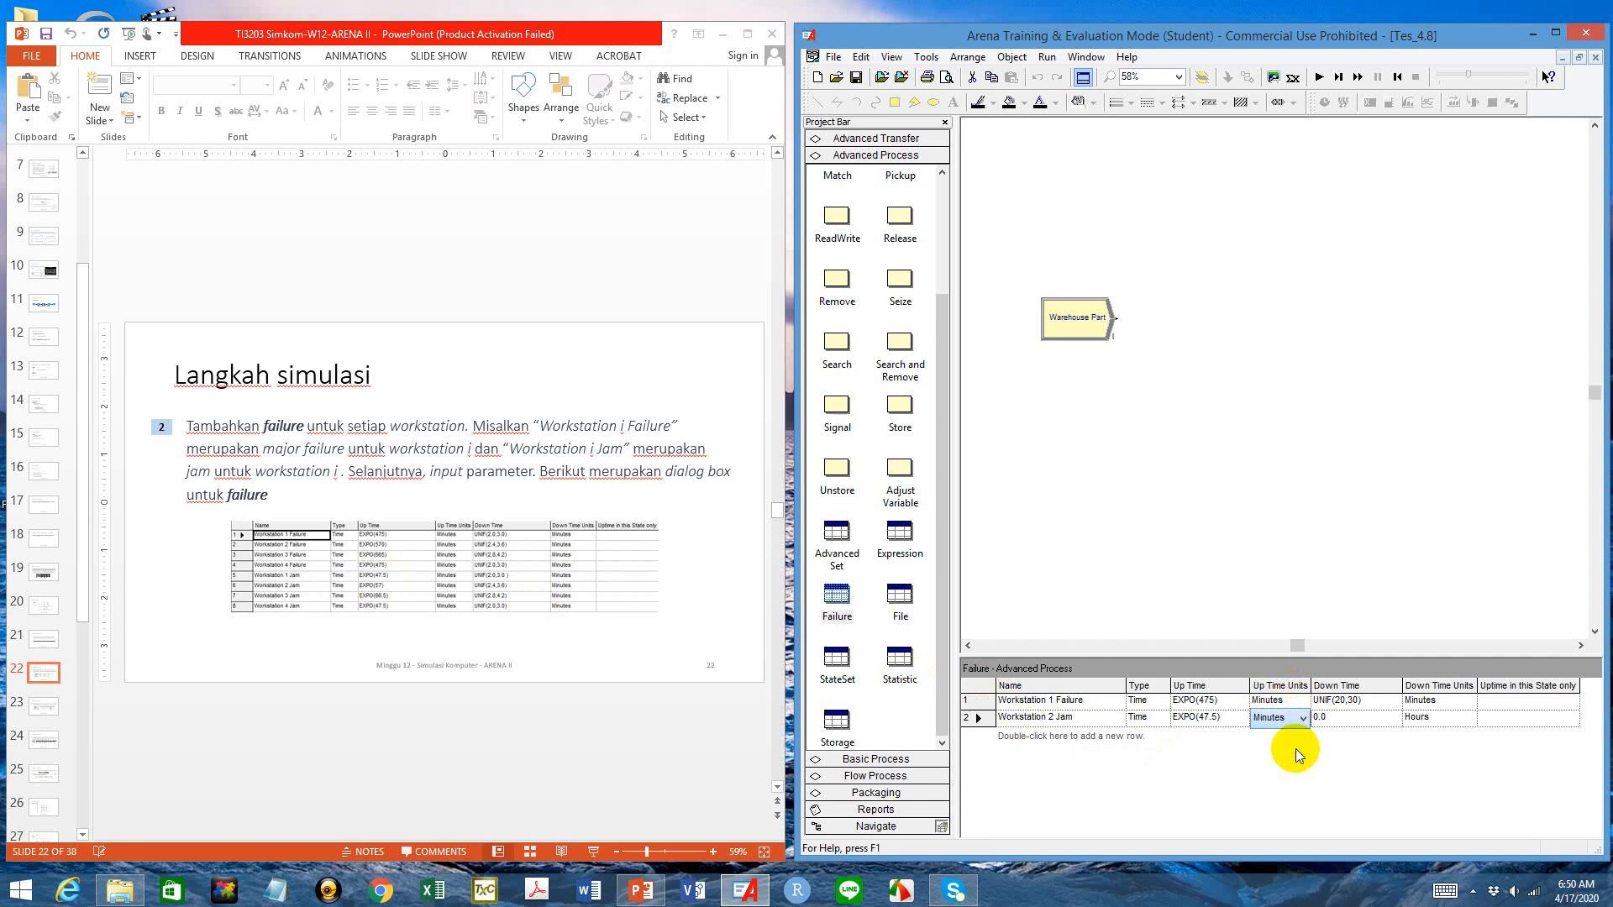
Set the down time of Workstation 2 Jam to UNIF(2.0,3.0) with down time units in Minutes
click(1322, 719)
click(1393, 719)
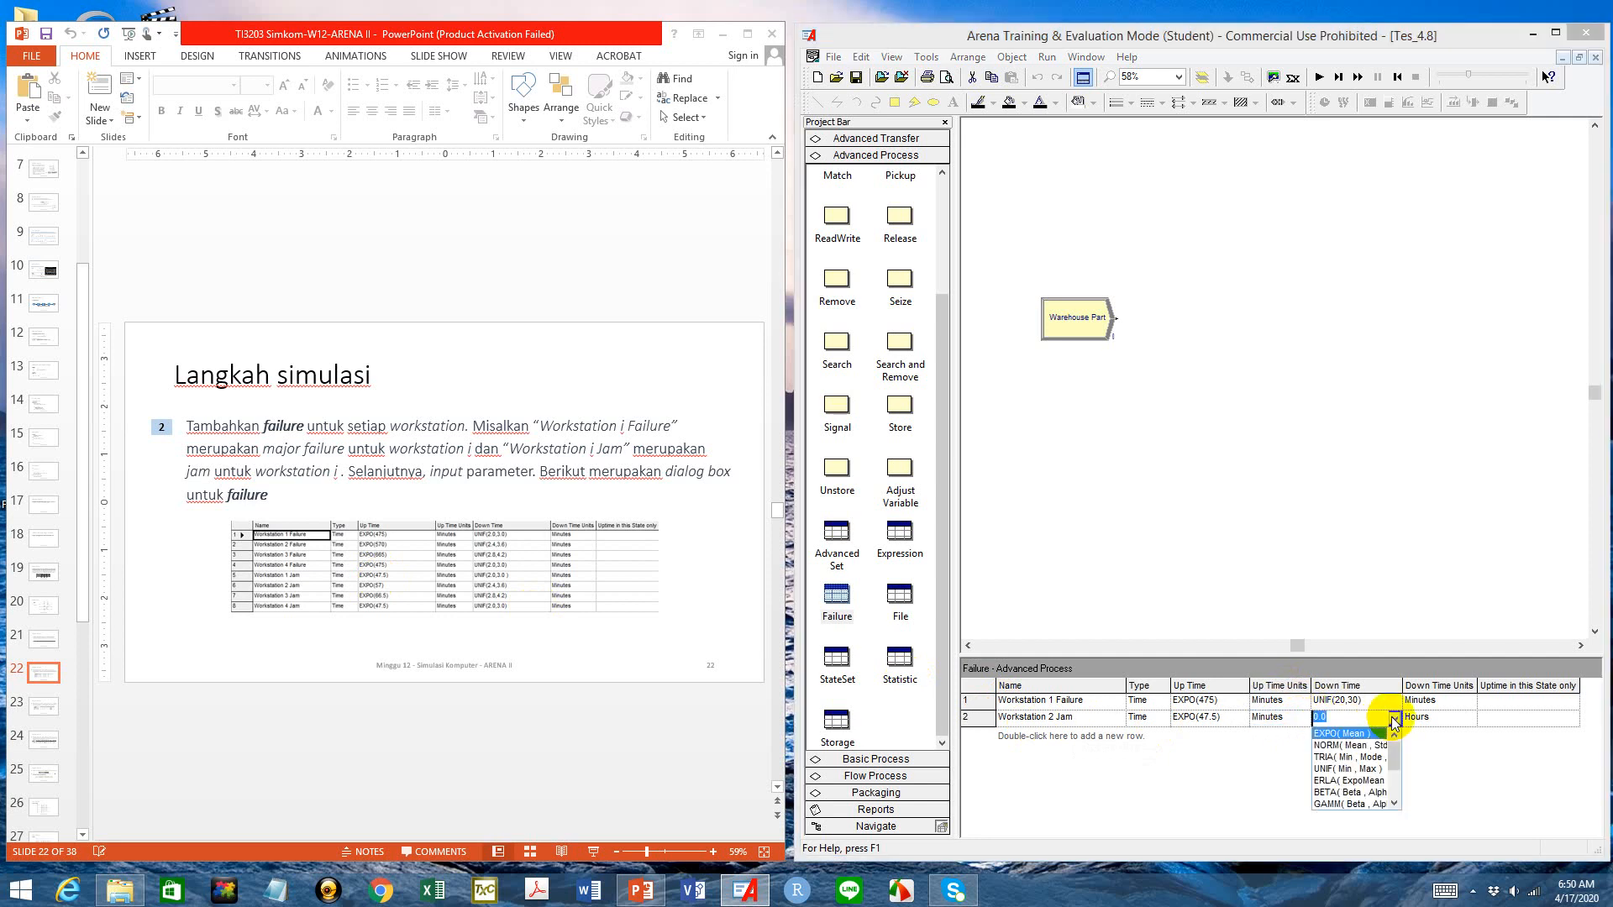
click(1372, 768)
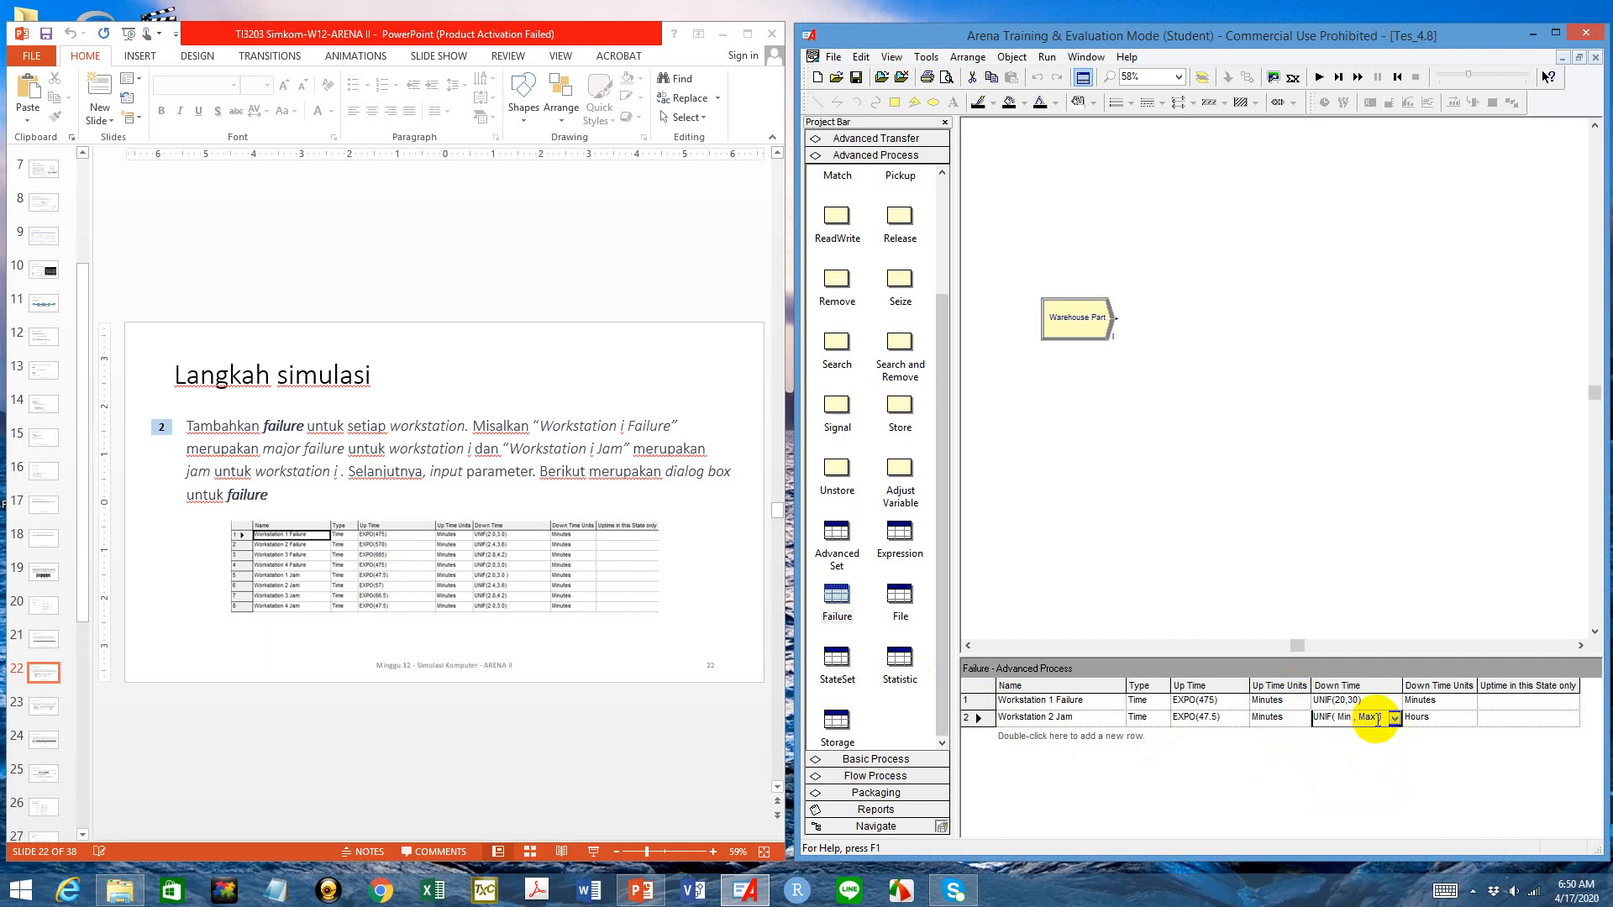
key(BackSpace)
key(BackSpace)
key(BackSpace)
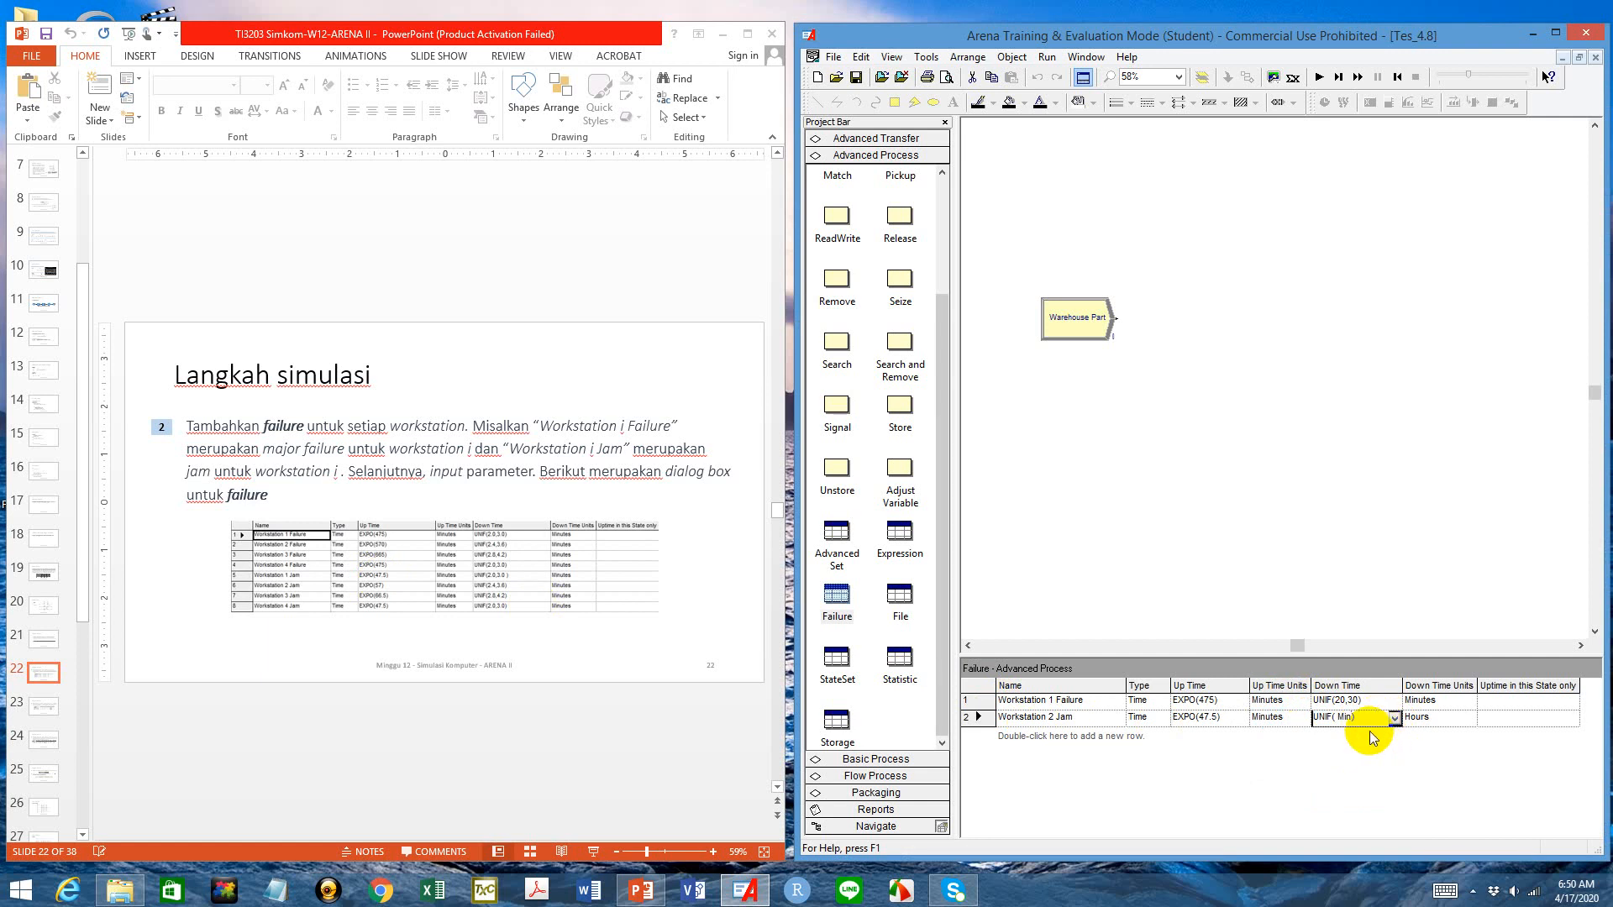
key(BackSpace)
key(BackSpace)
text(3.0)
click(1444, 720)
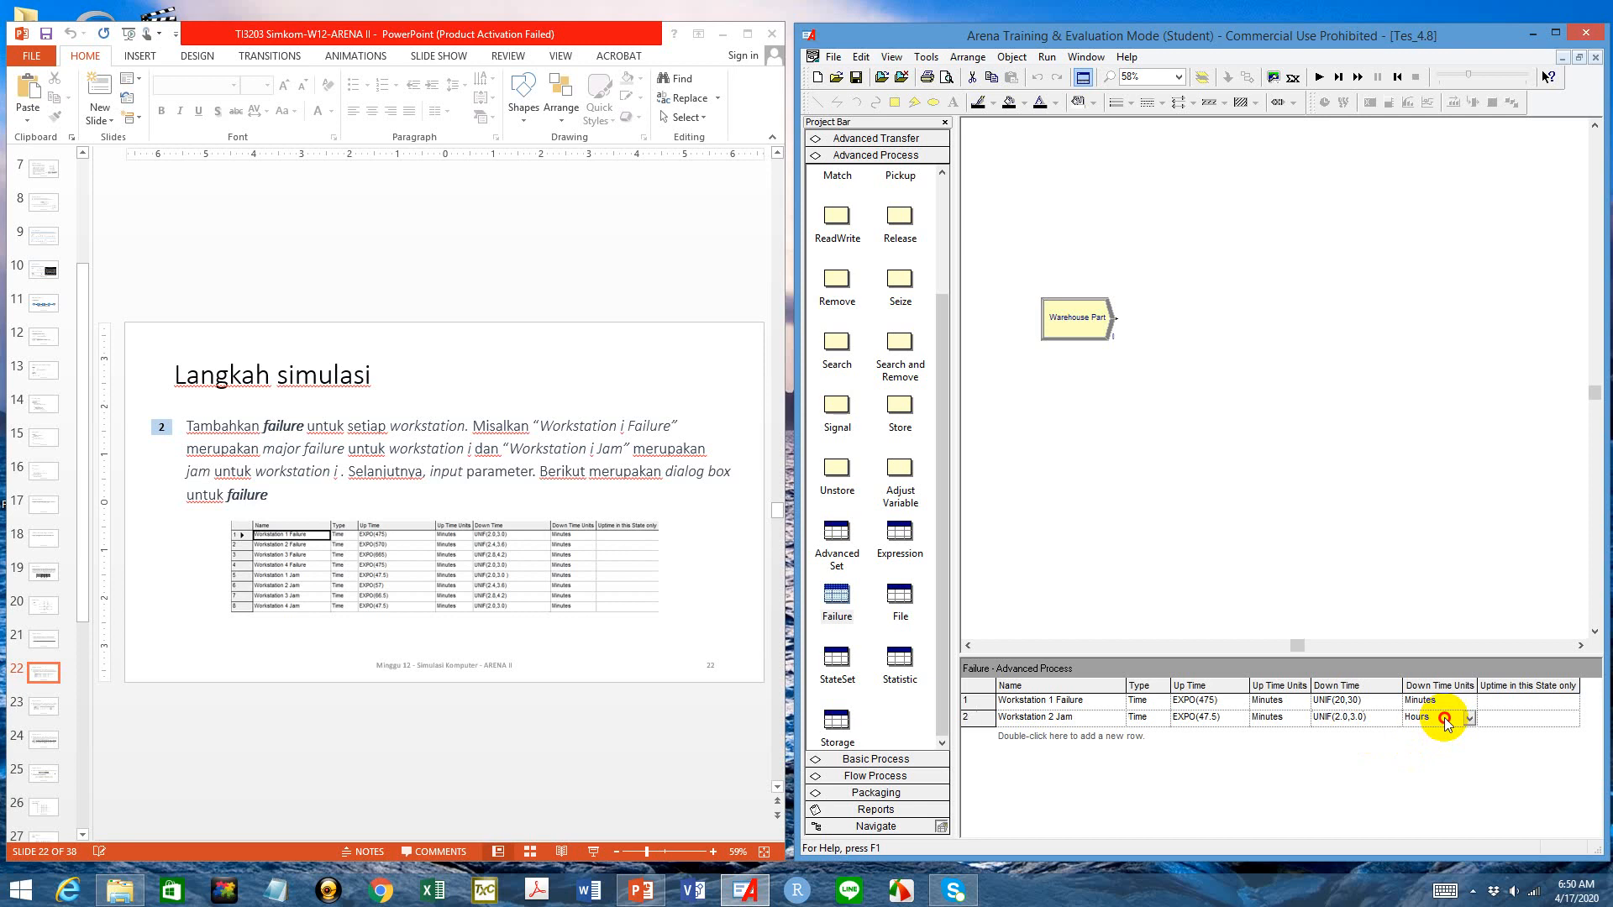
click(1469, 719)
click(1467, 748)
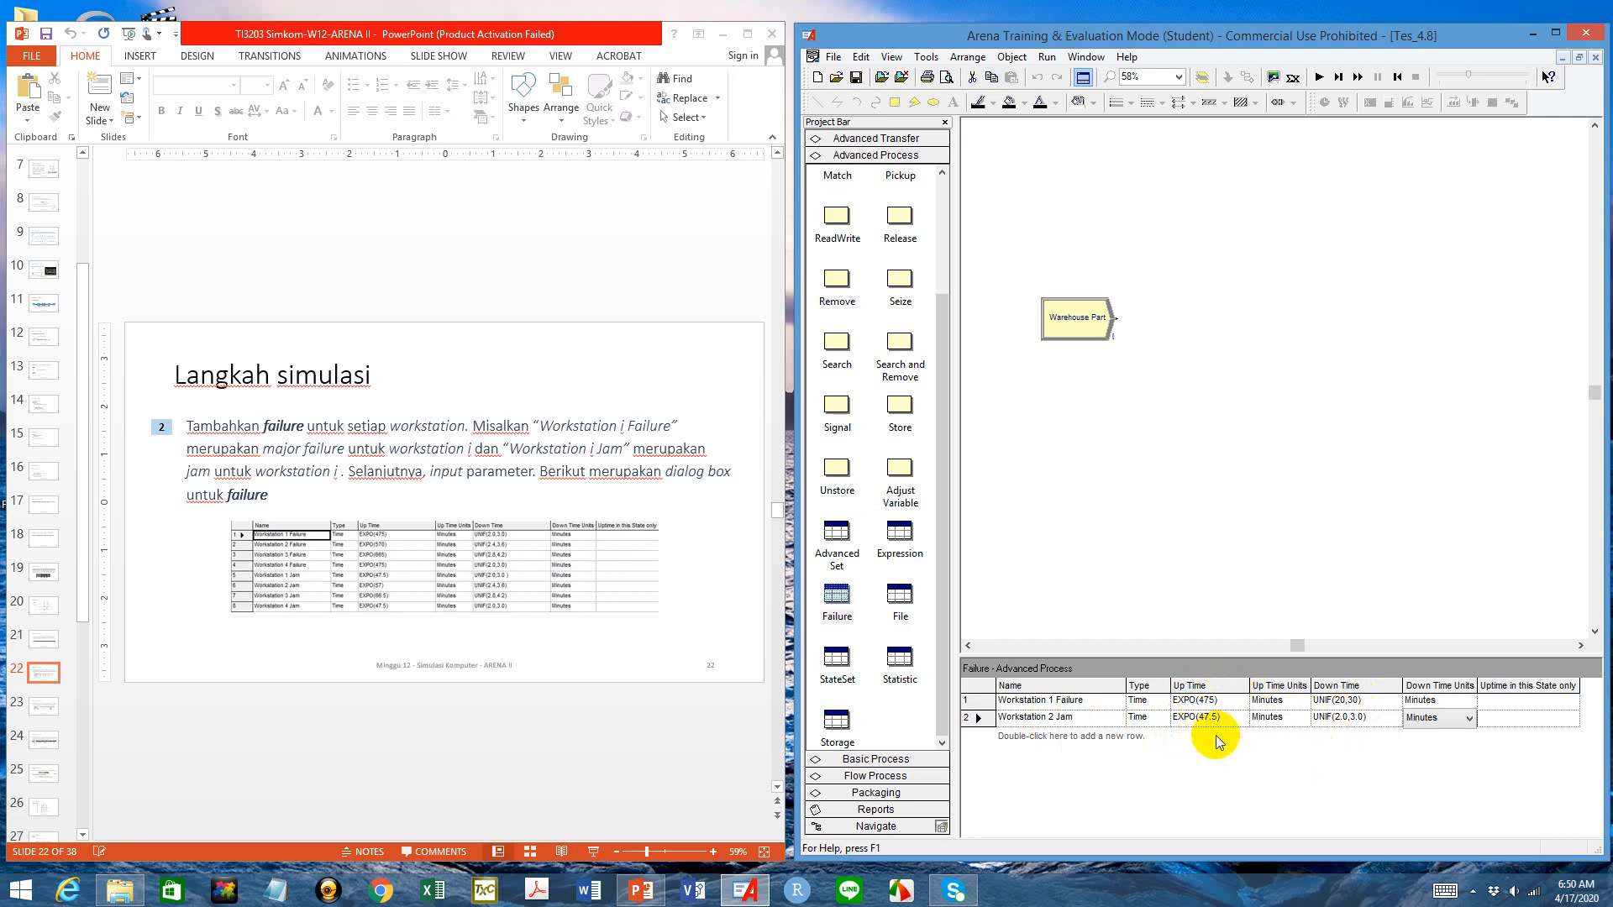
Re-enter the down time of Workstation 1 Failure as UNIF(20,30)
click(1358, 703)
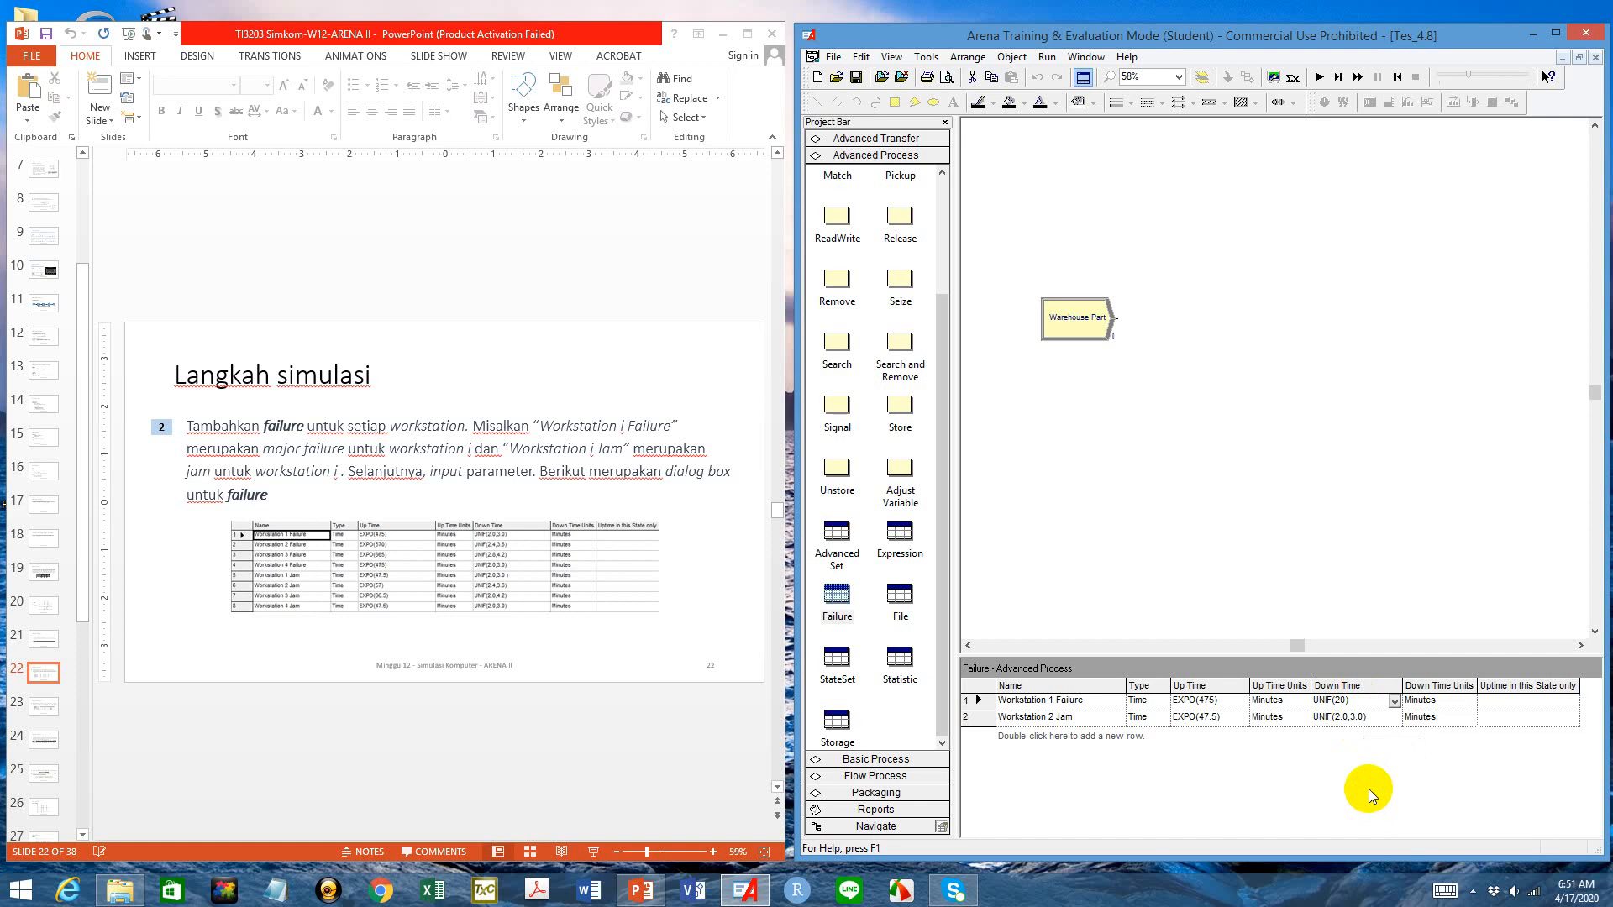
click(1394, 702)
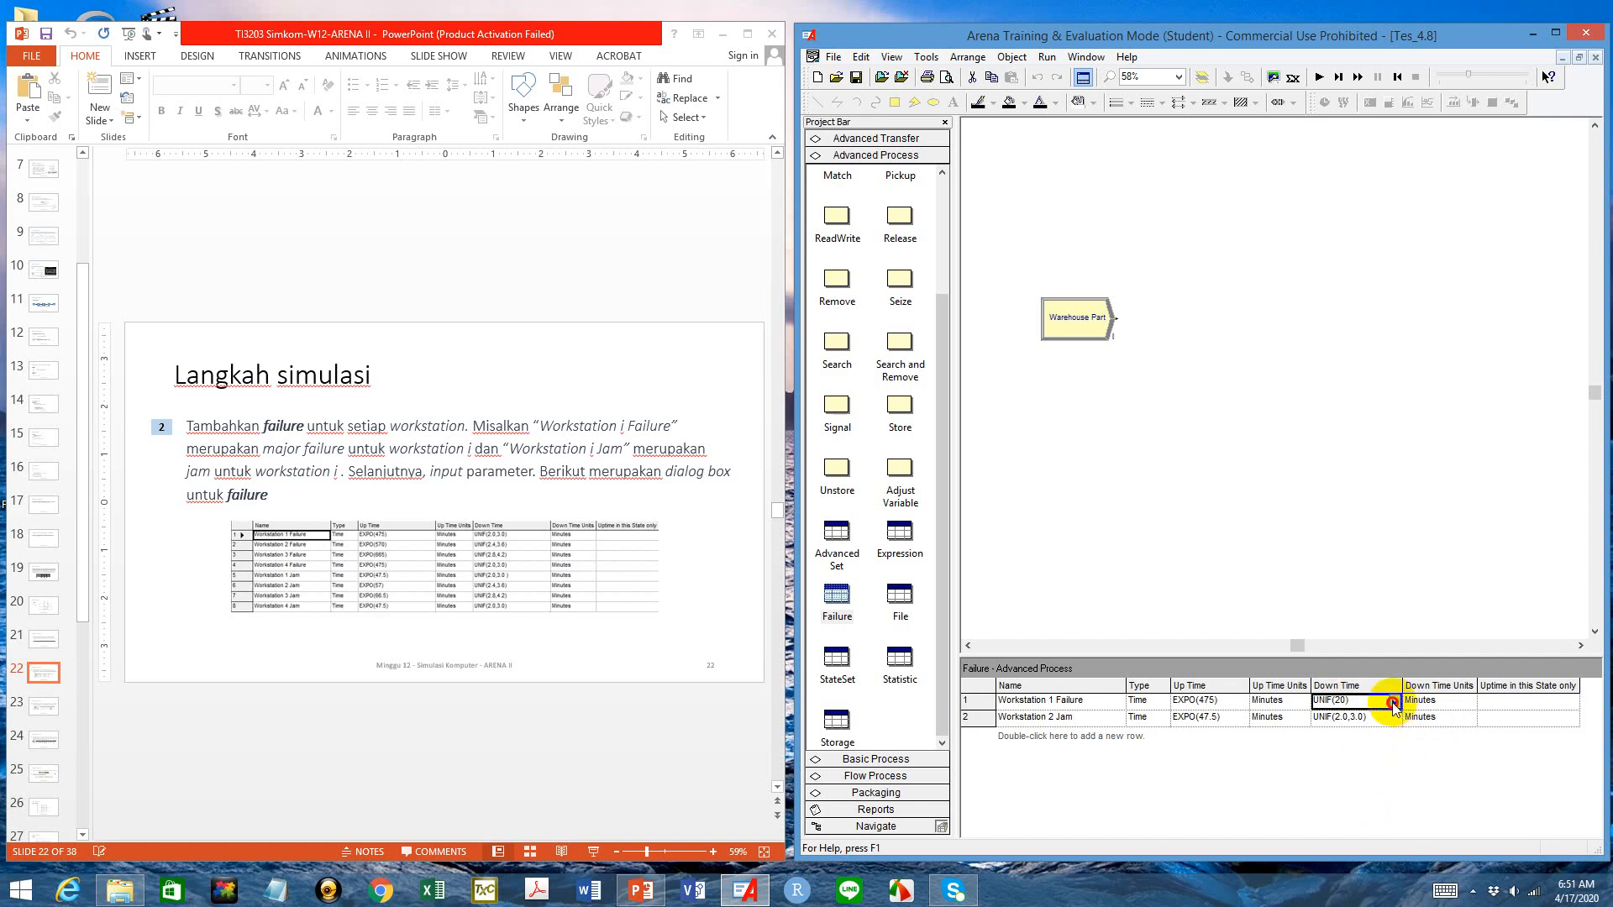
click(1349, 701)
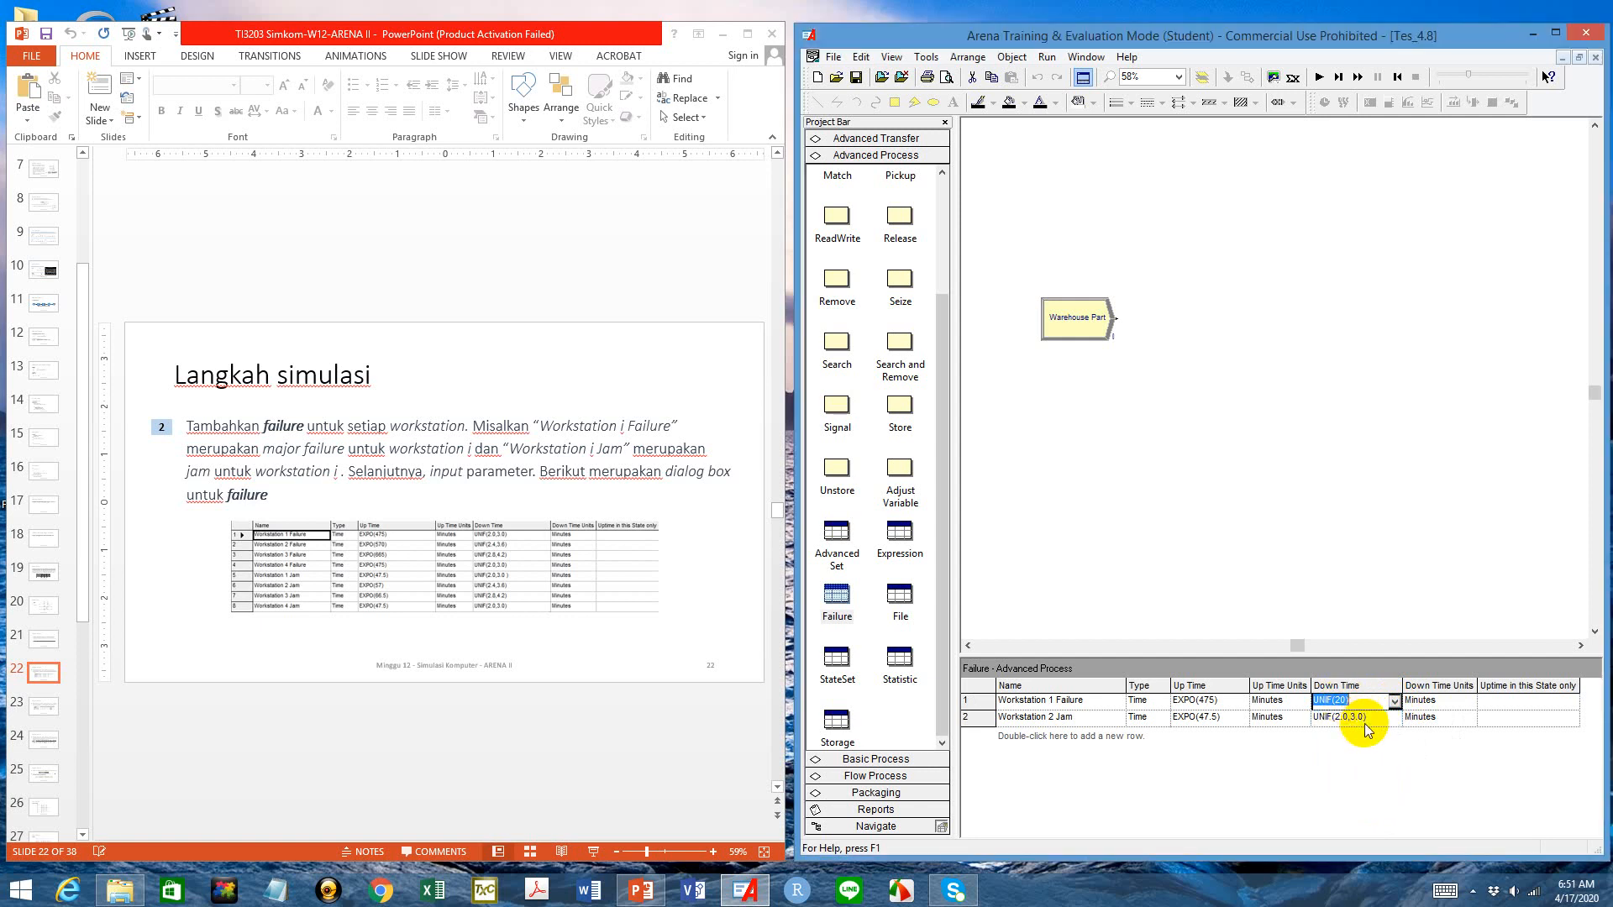
click(1346, 700)
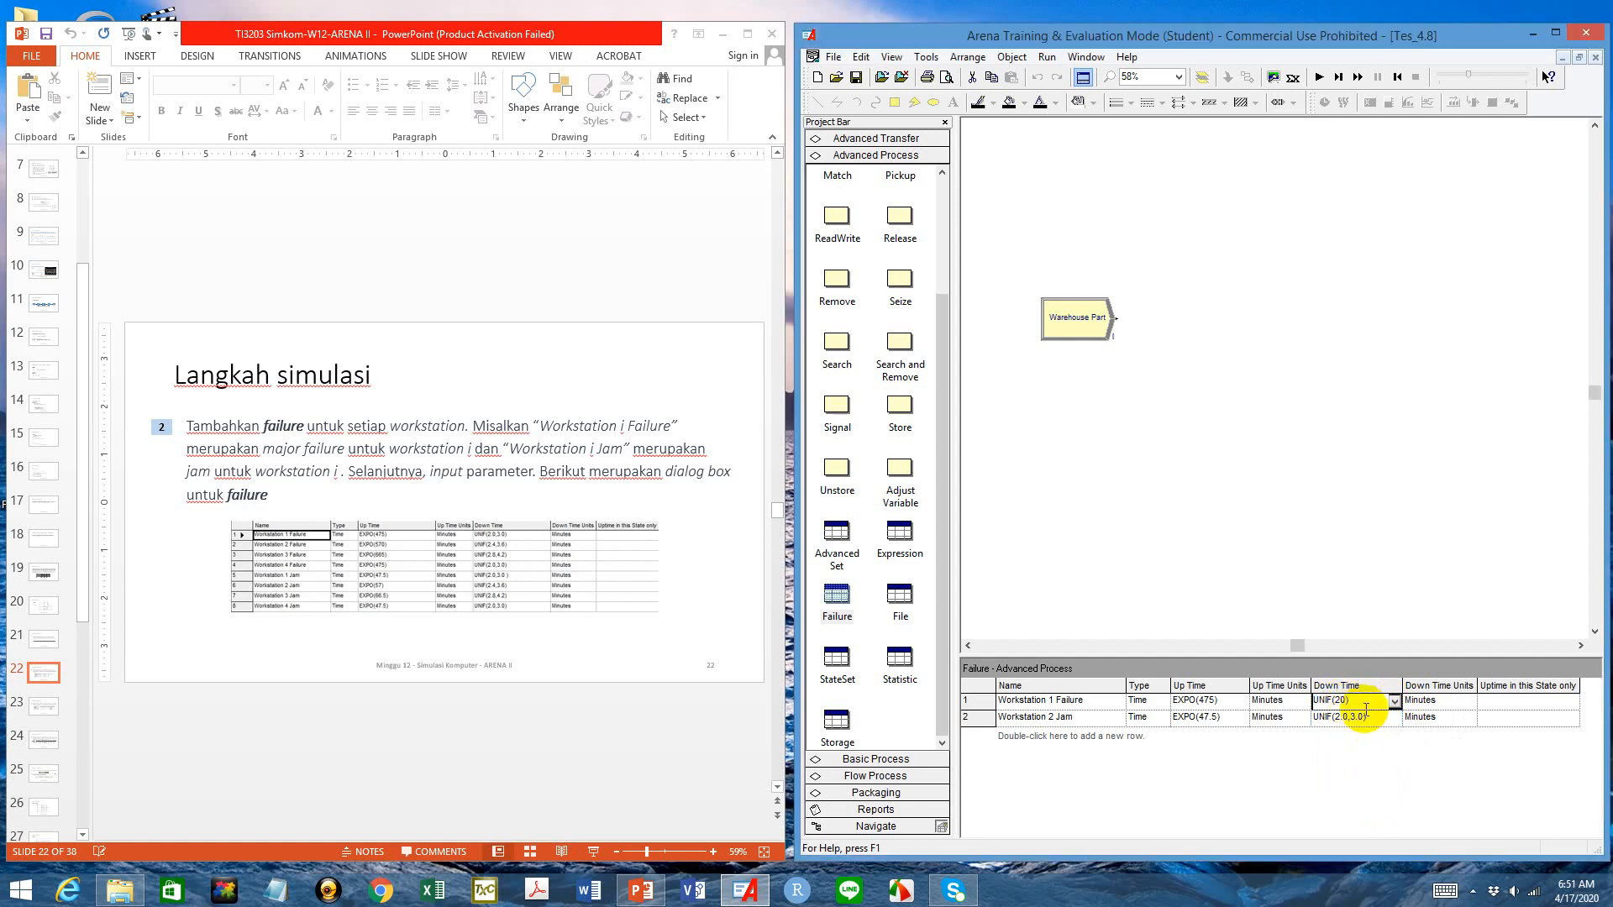
text(,30)
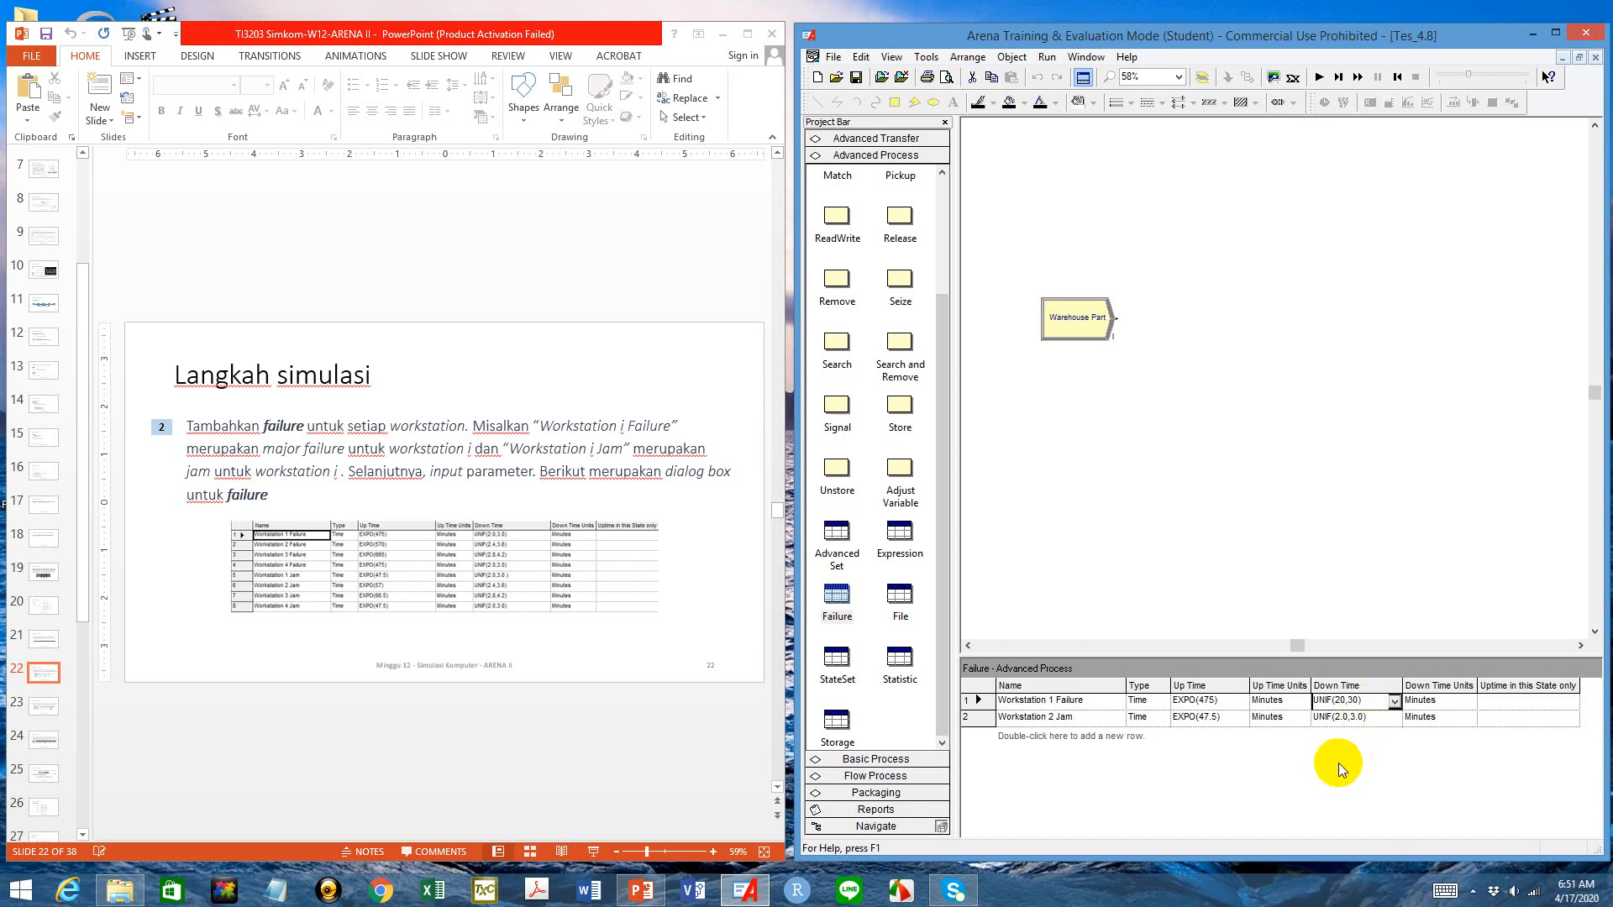
Advance to slide 23 in PowerPoint, and add a new row to Arena's Resource module with its name open for editing
click(479, 755)
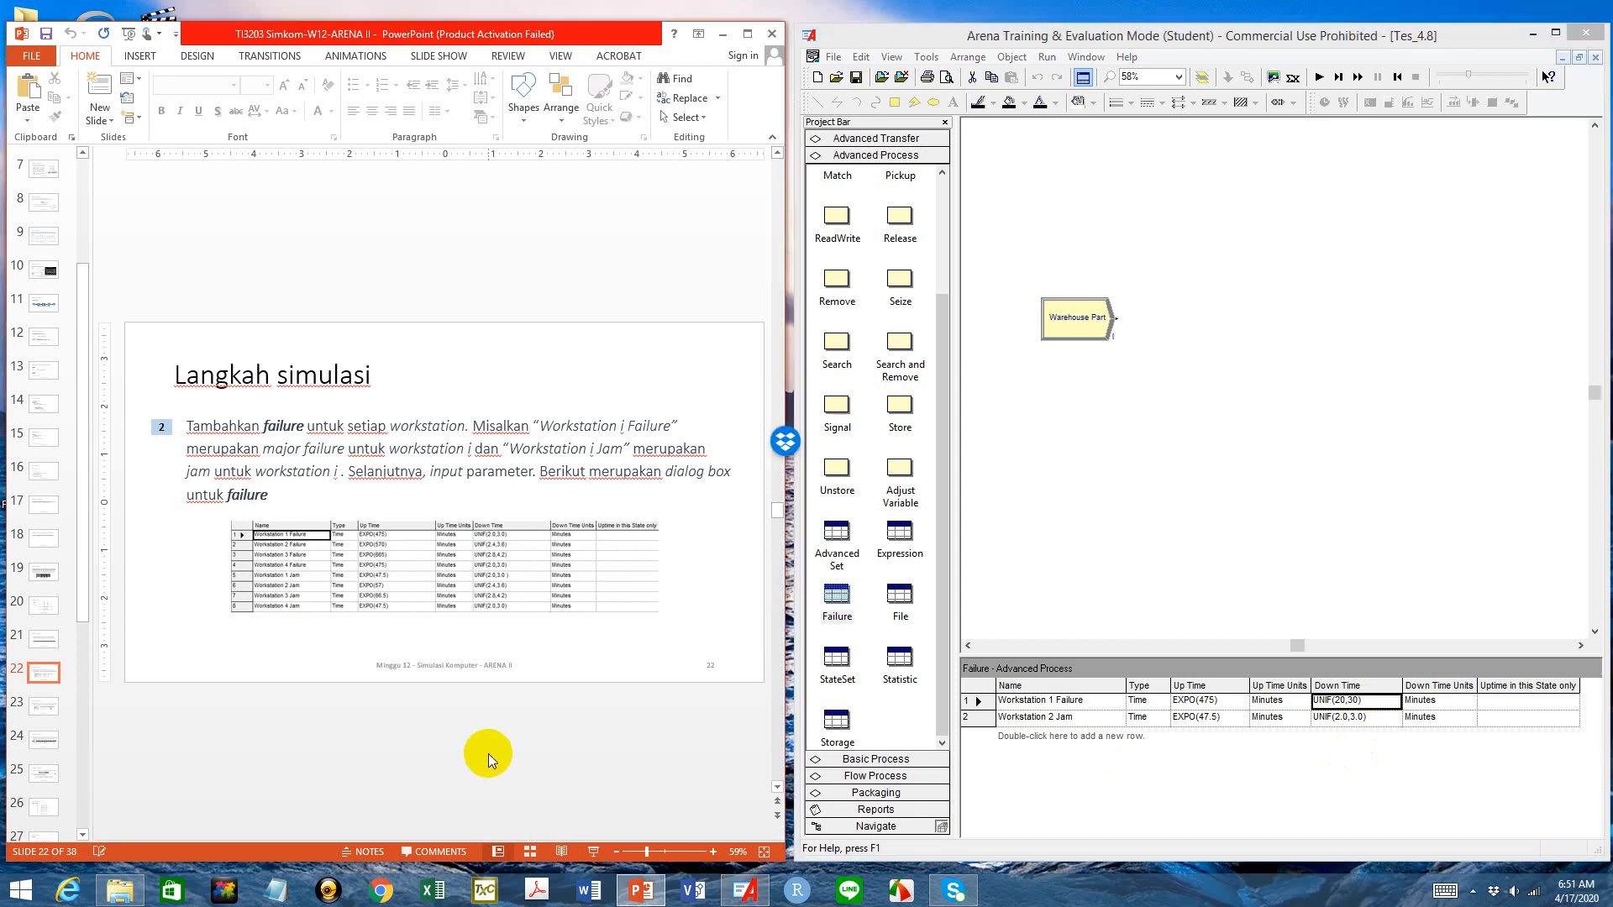
scroll(487, 753, down, 1)
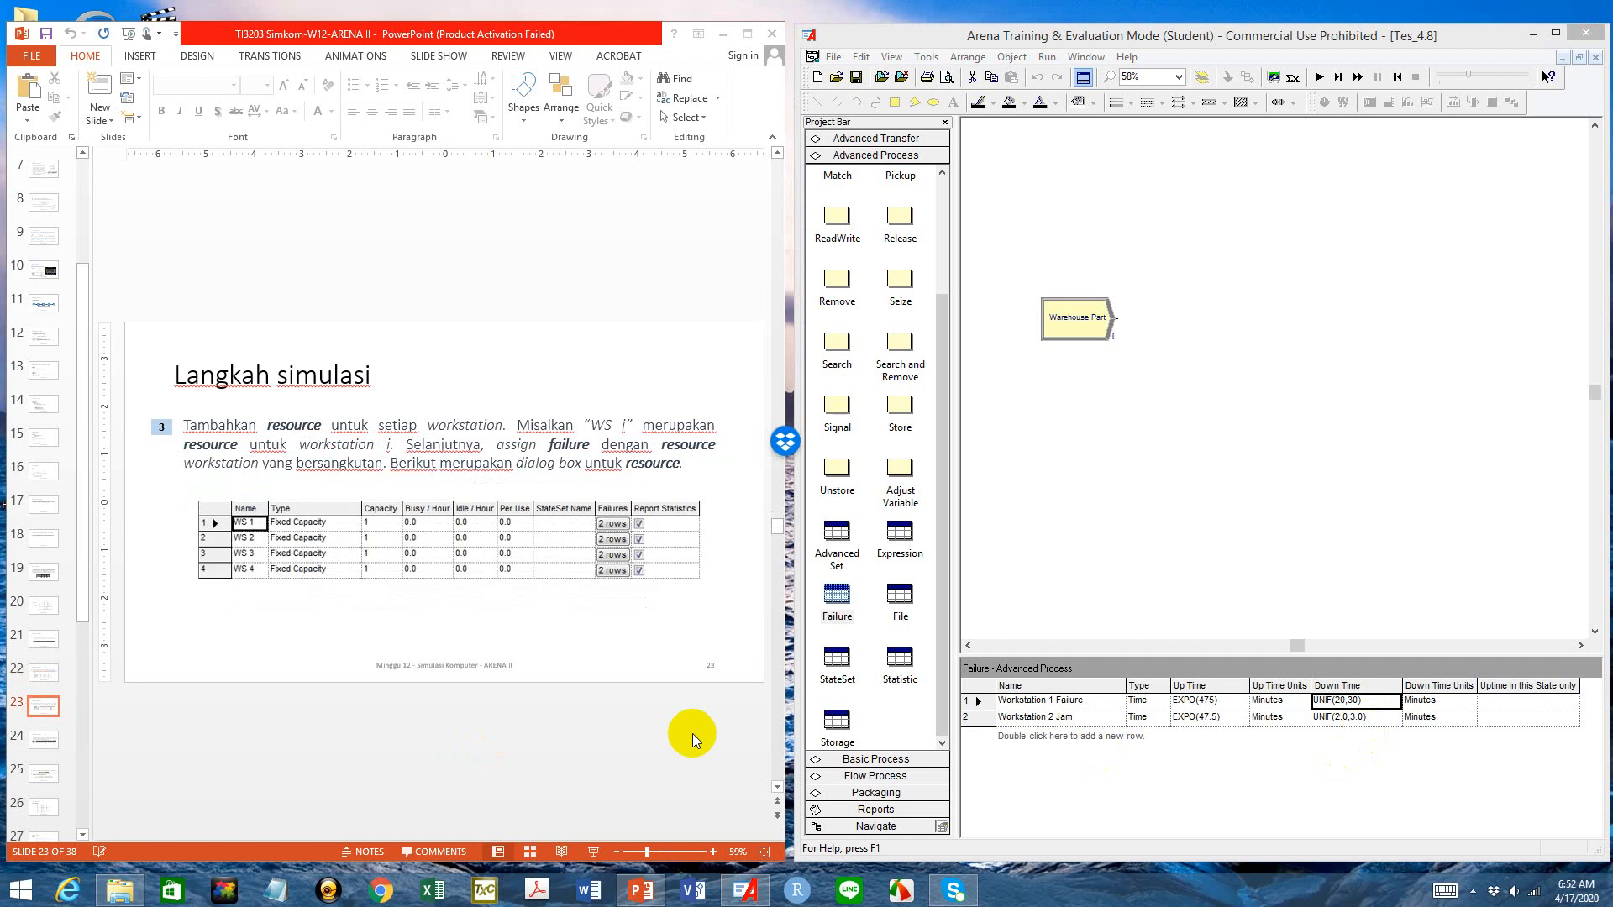
click(871, 159)
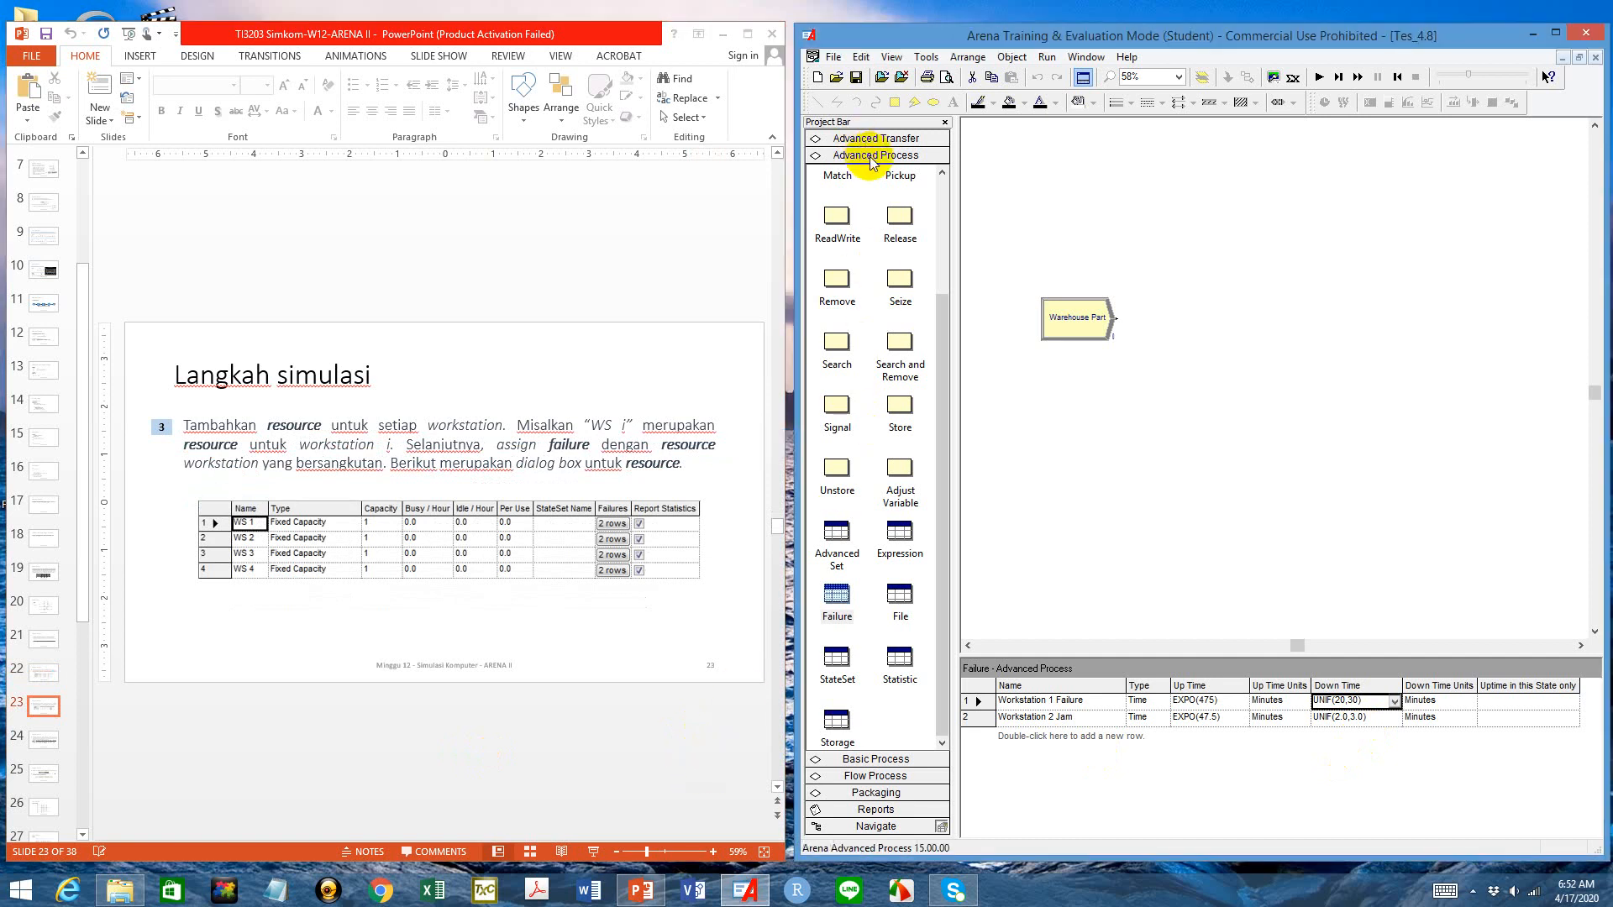
click(871, 762)
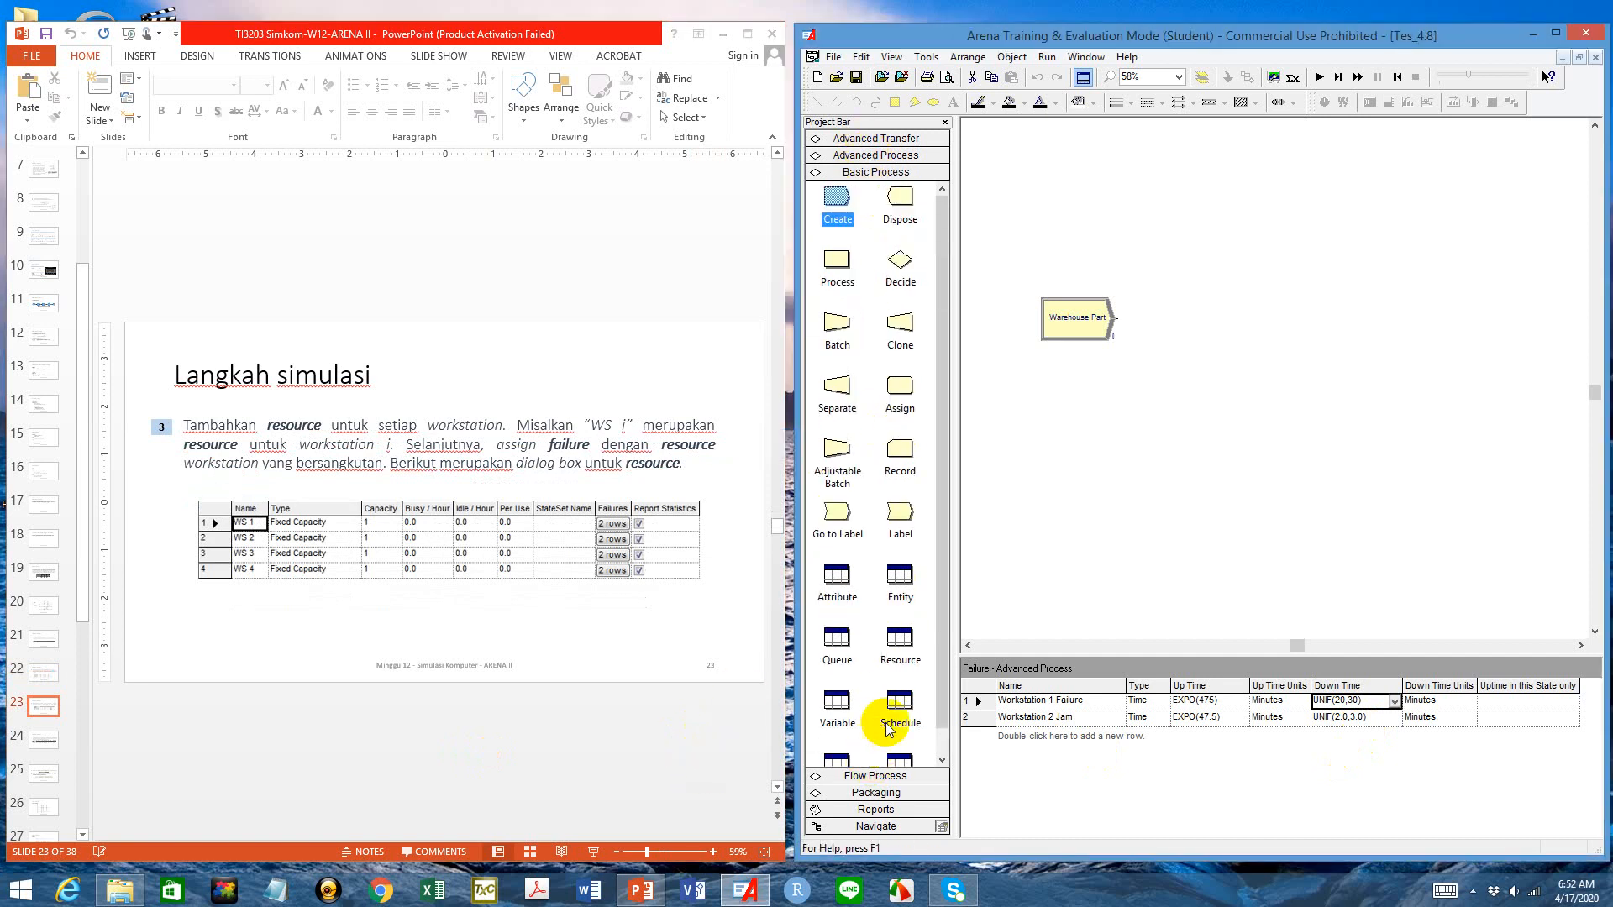
click(898, 641)
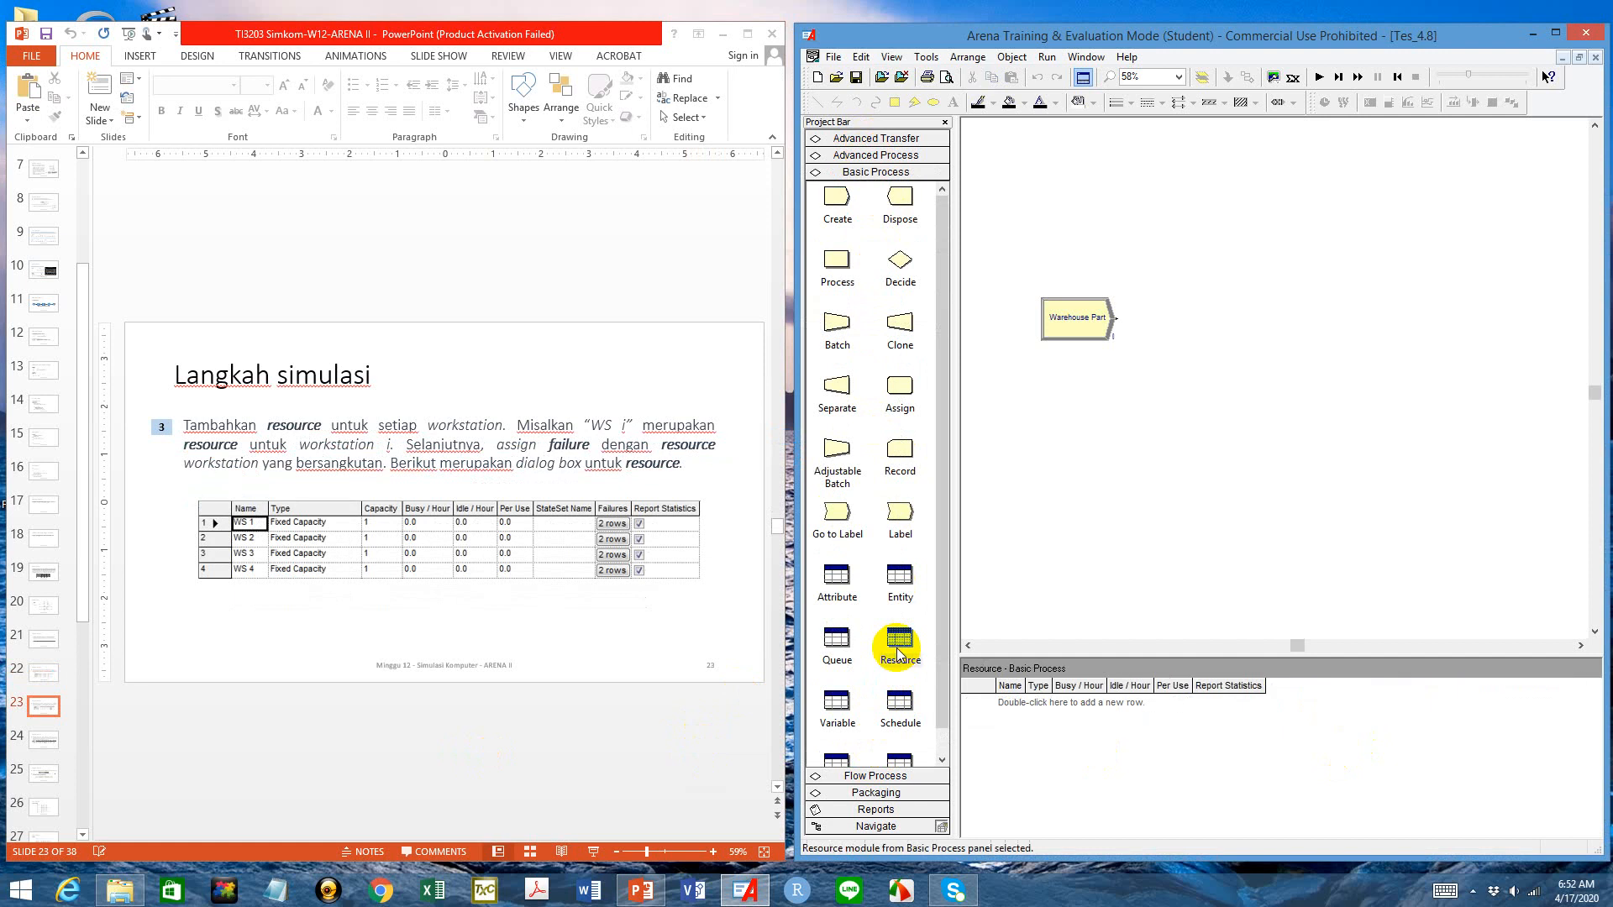
double_click(1018, 702)
click(1010, 701)
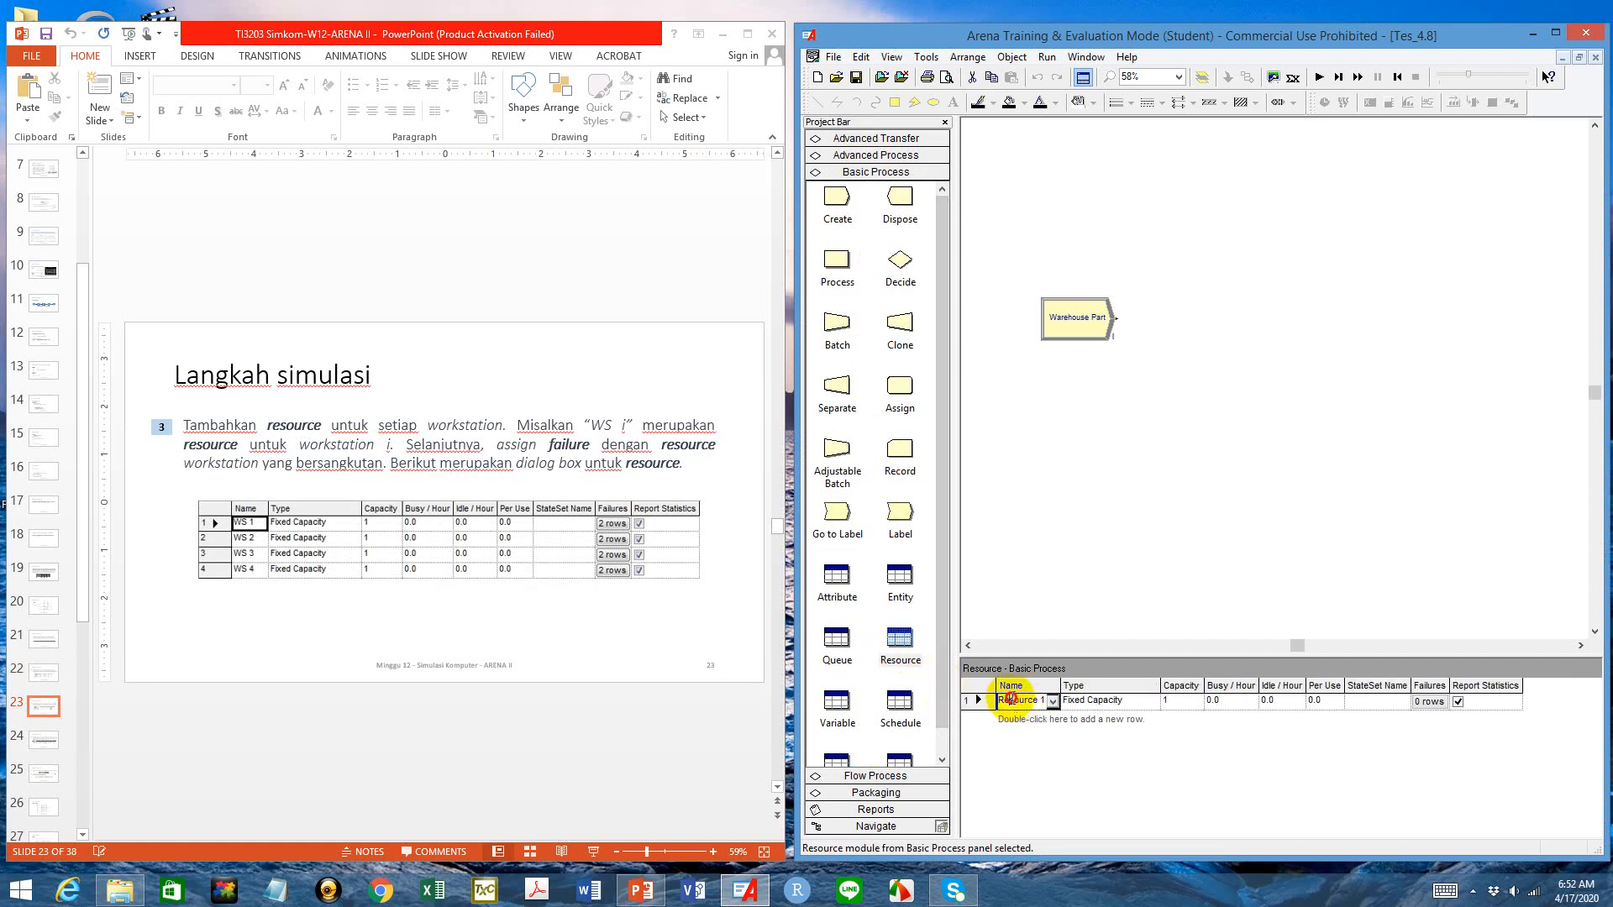
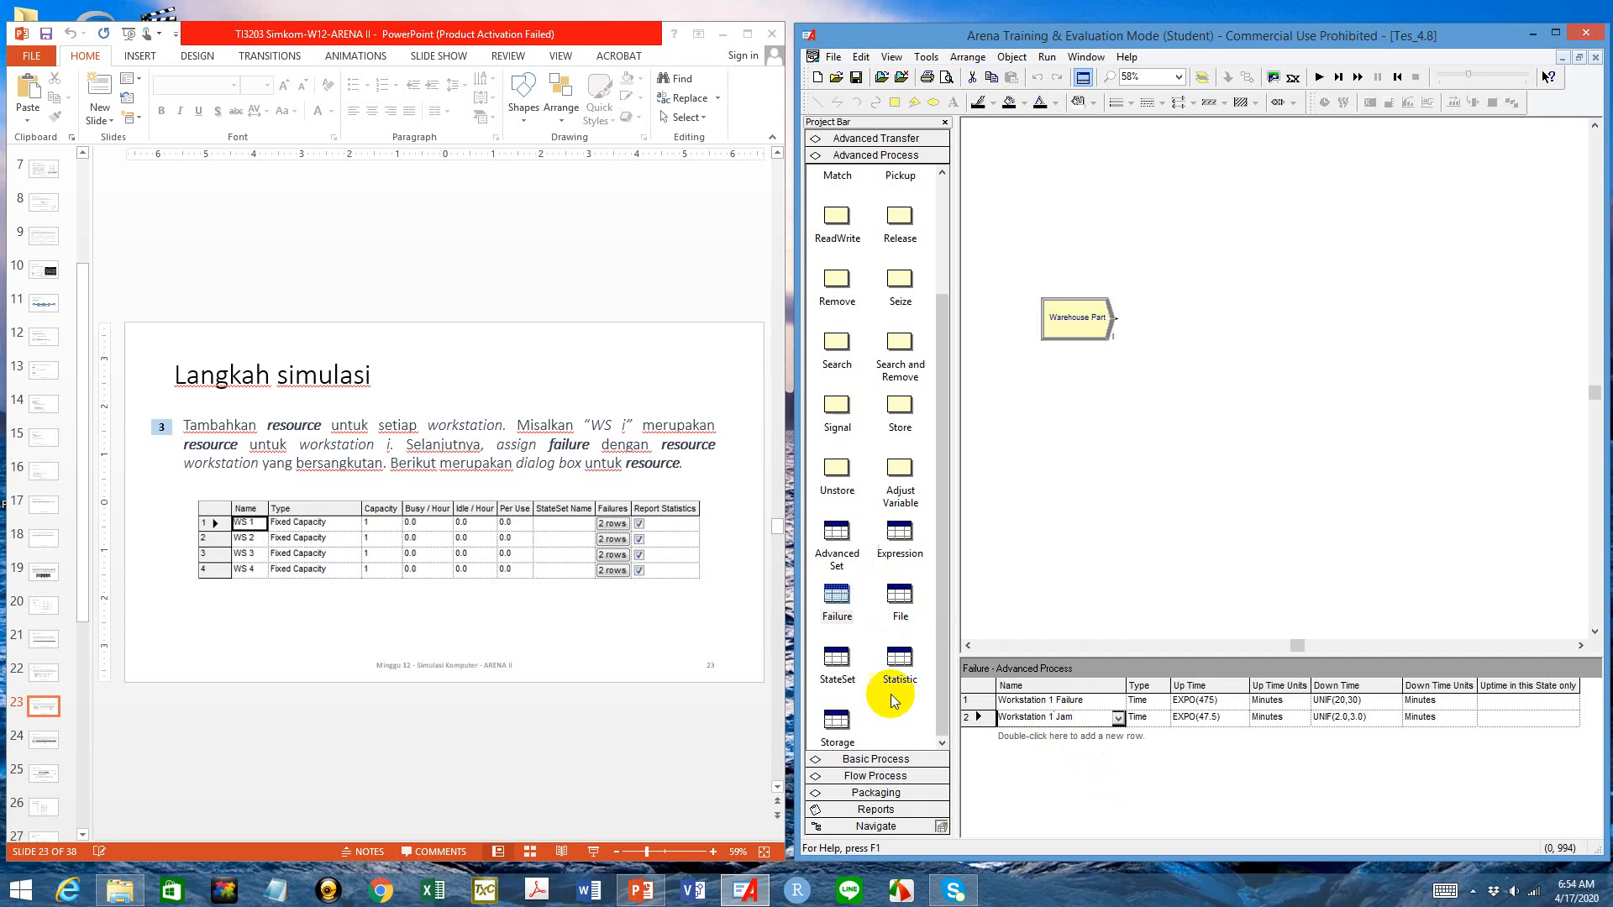
In the failures list of resource WS 1, replace Workstation 2 Jam with Workstation 1 Jam
click(878, 759)
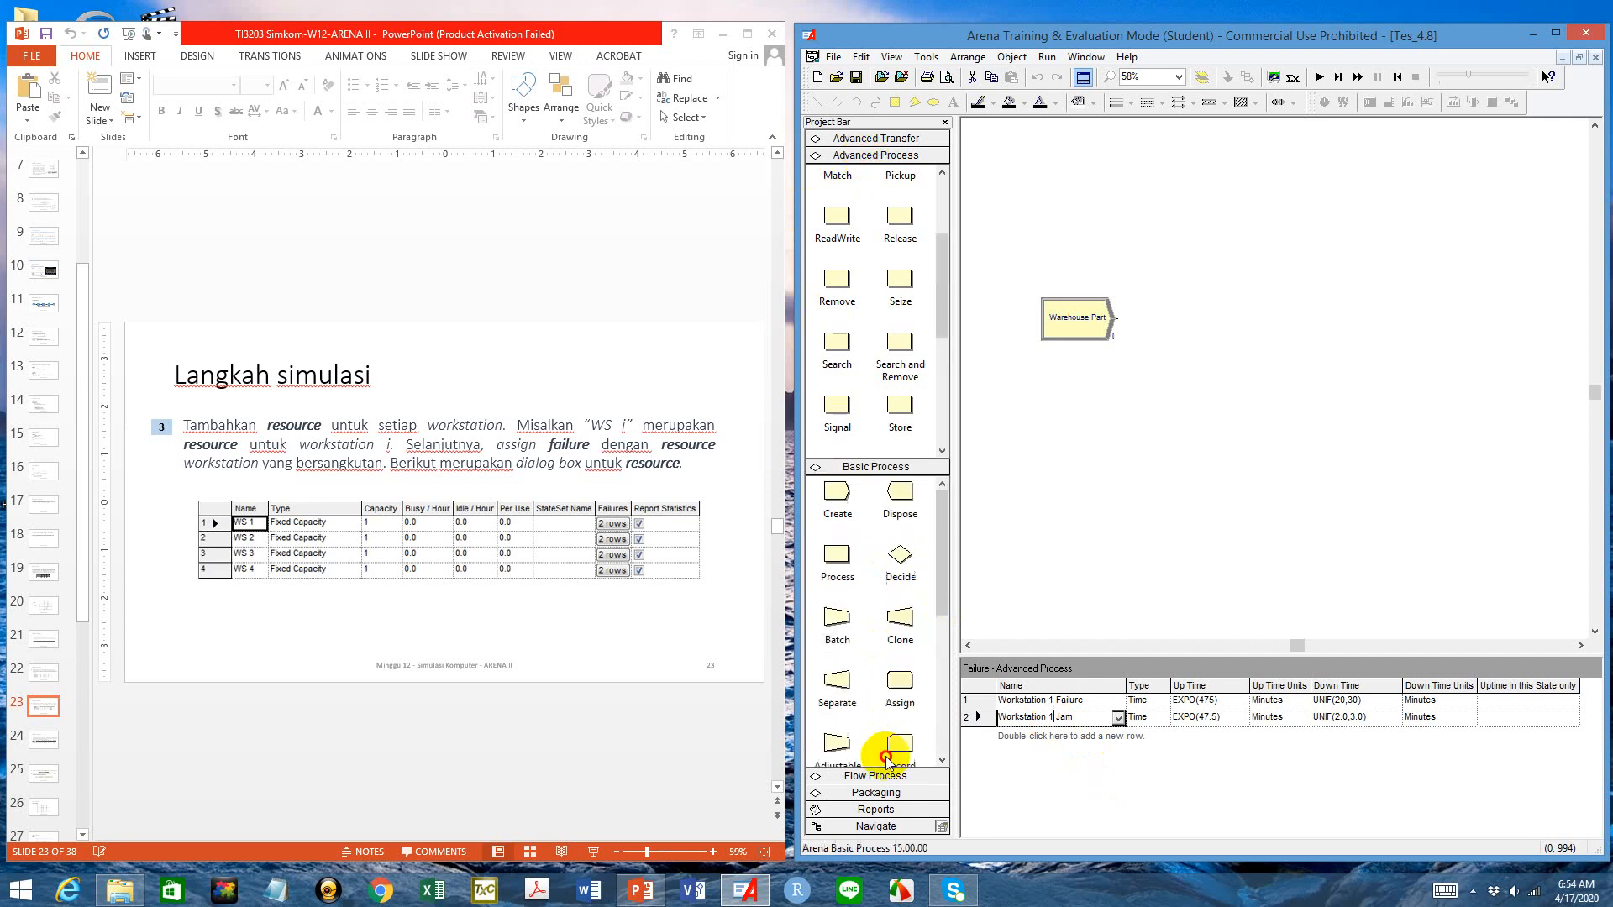
click(899, 646)
click(852, 659)
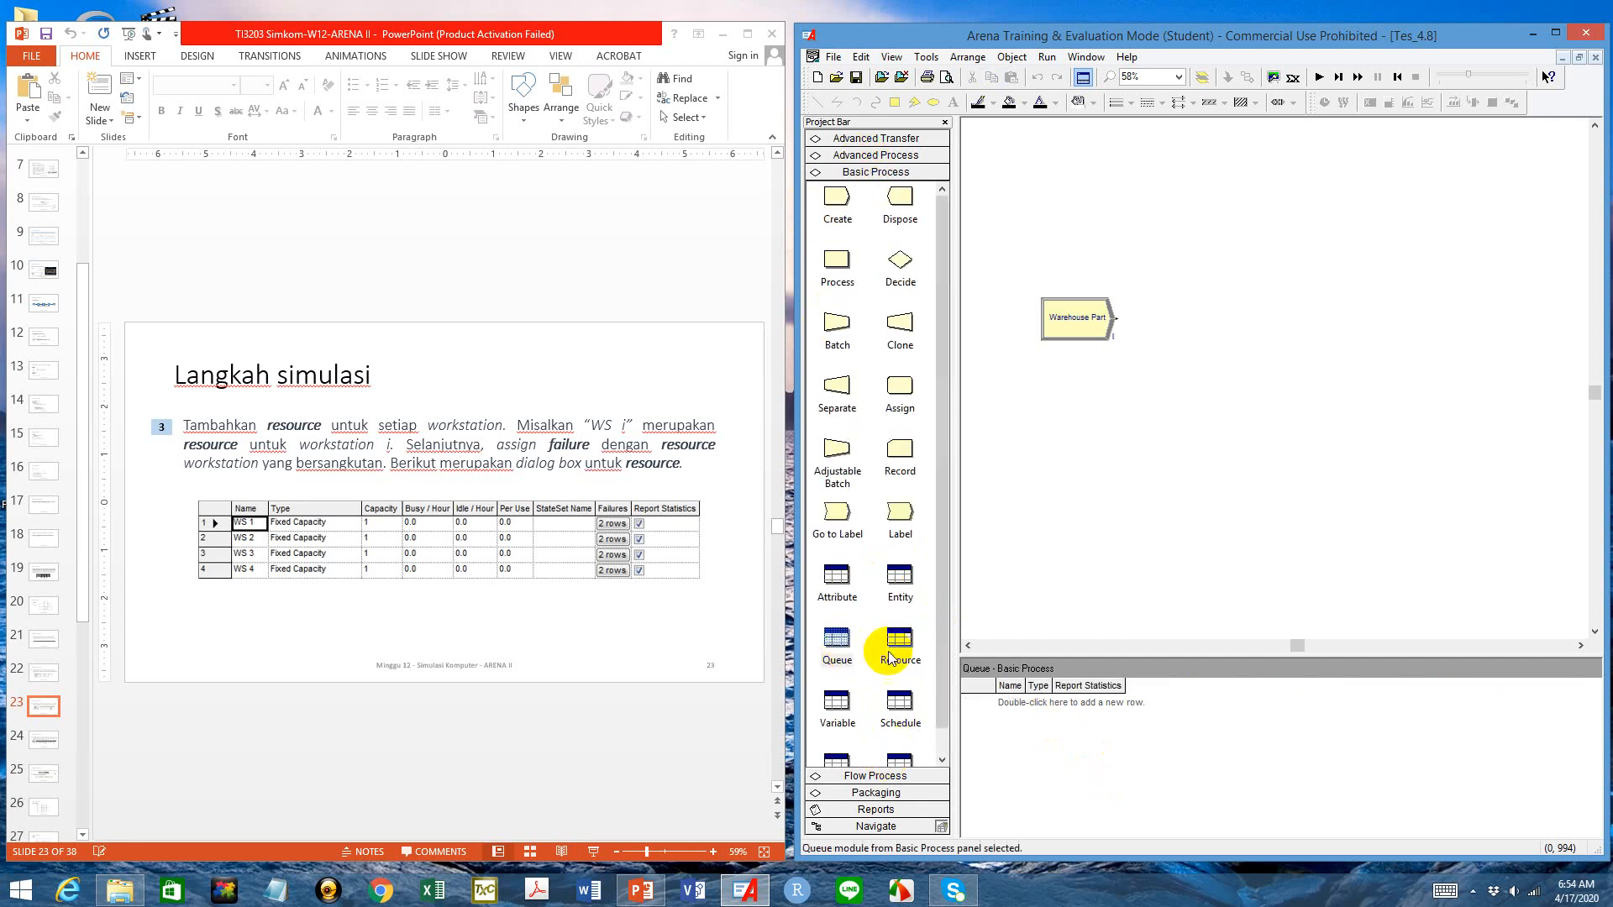
click(898, 641)
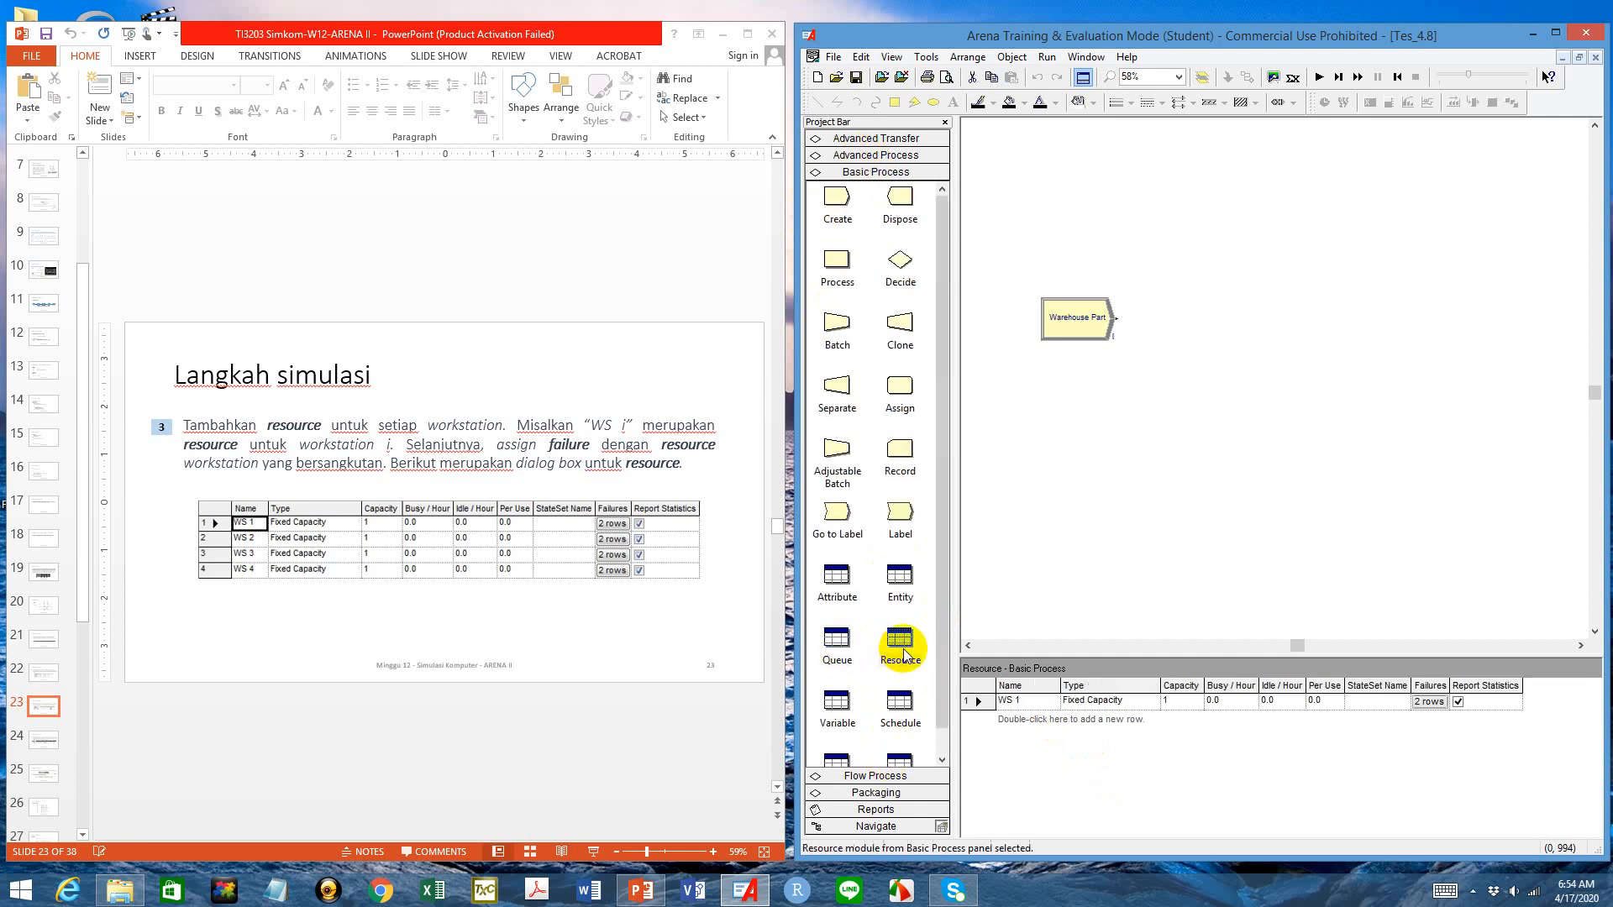
click(1429, 702)
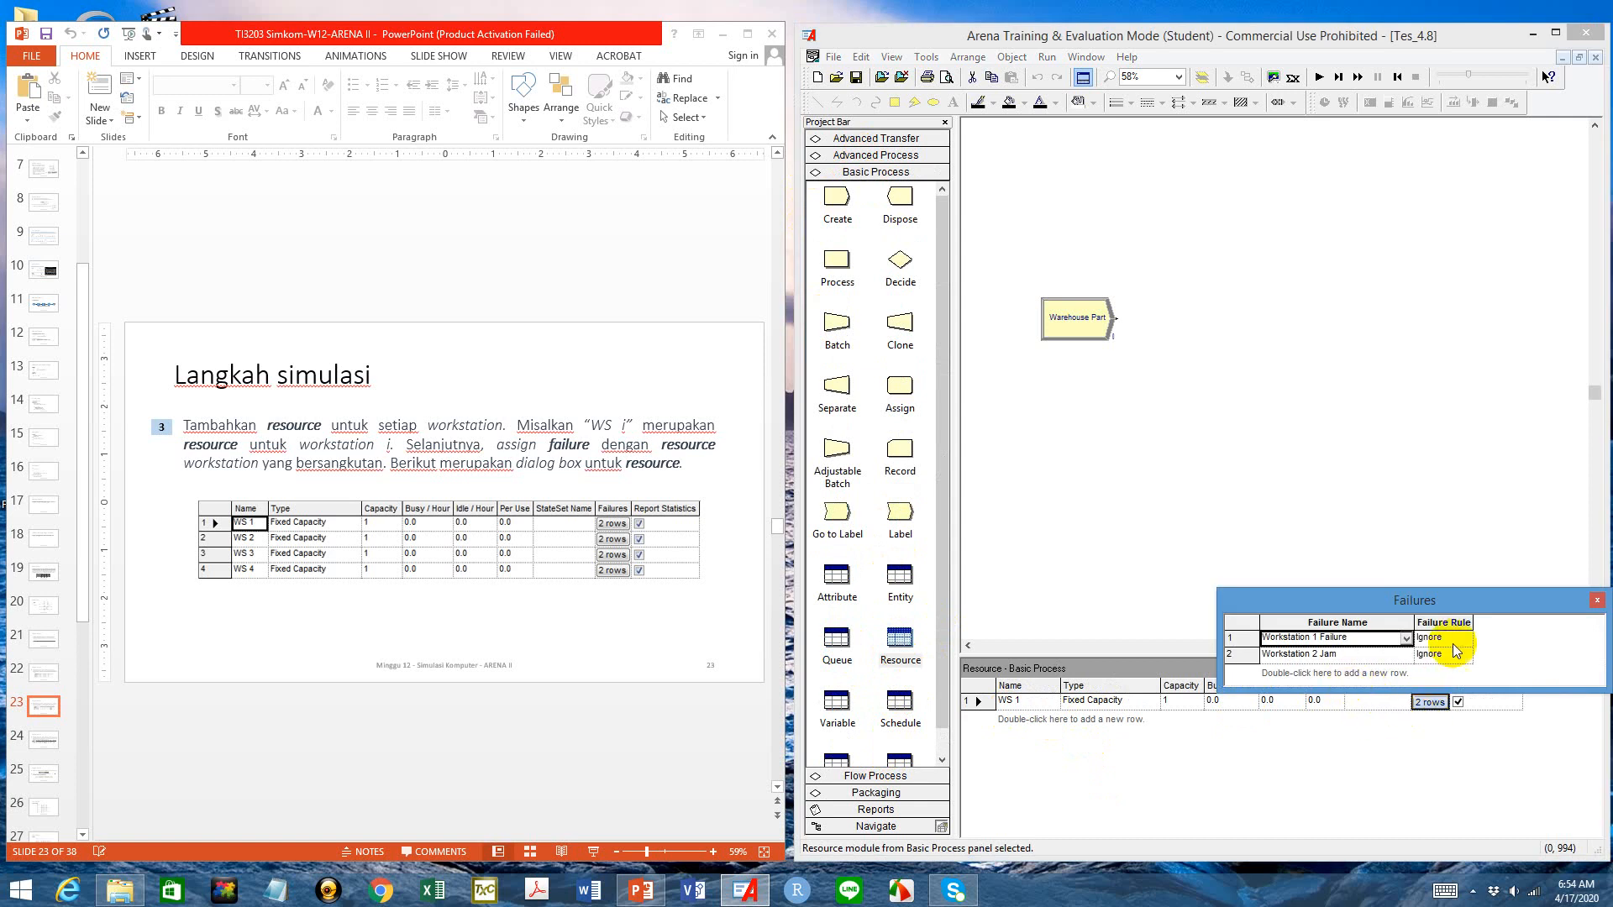
click(1596, 600)
click(1429, 701)
click(1408, 656)
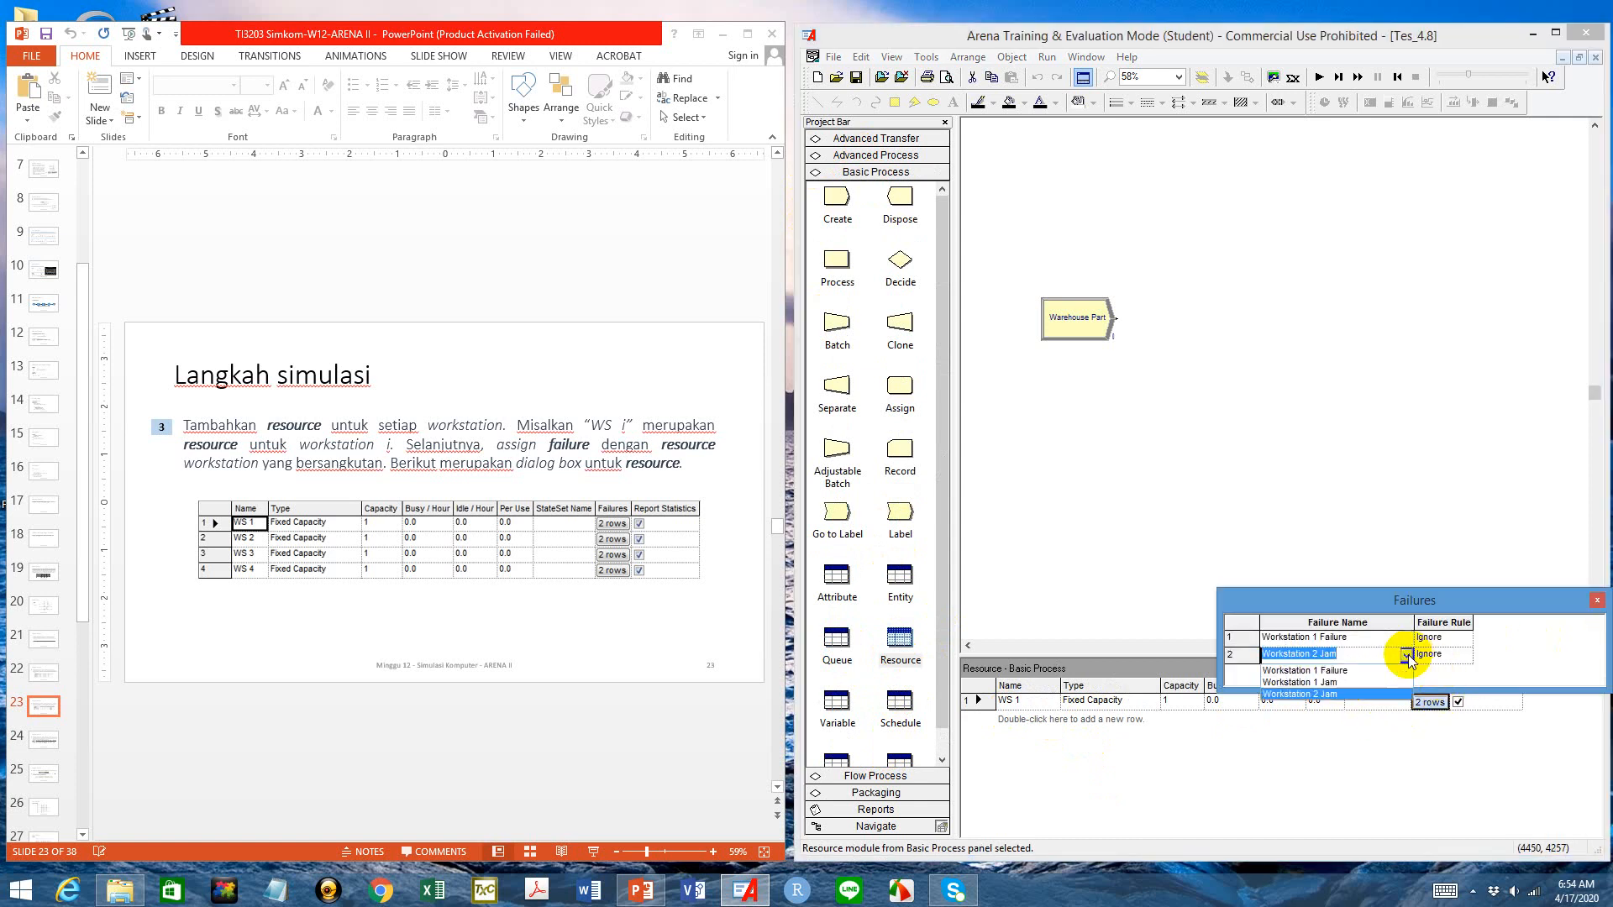
click(1341, 682)
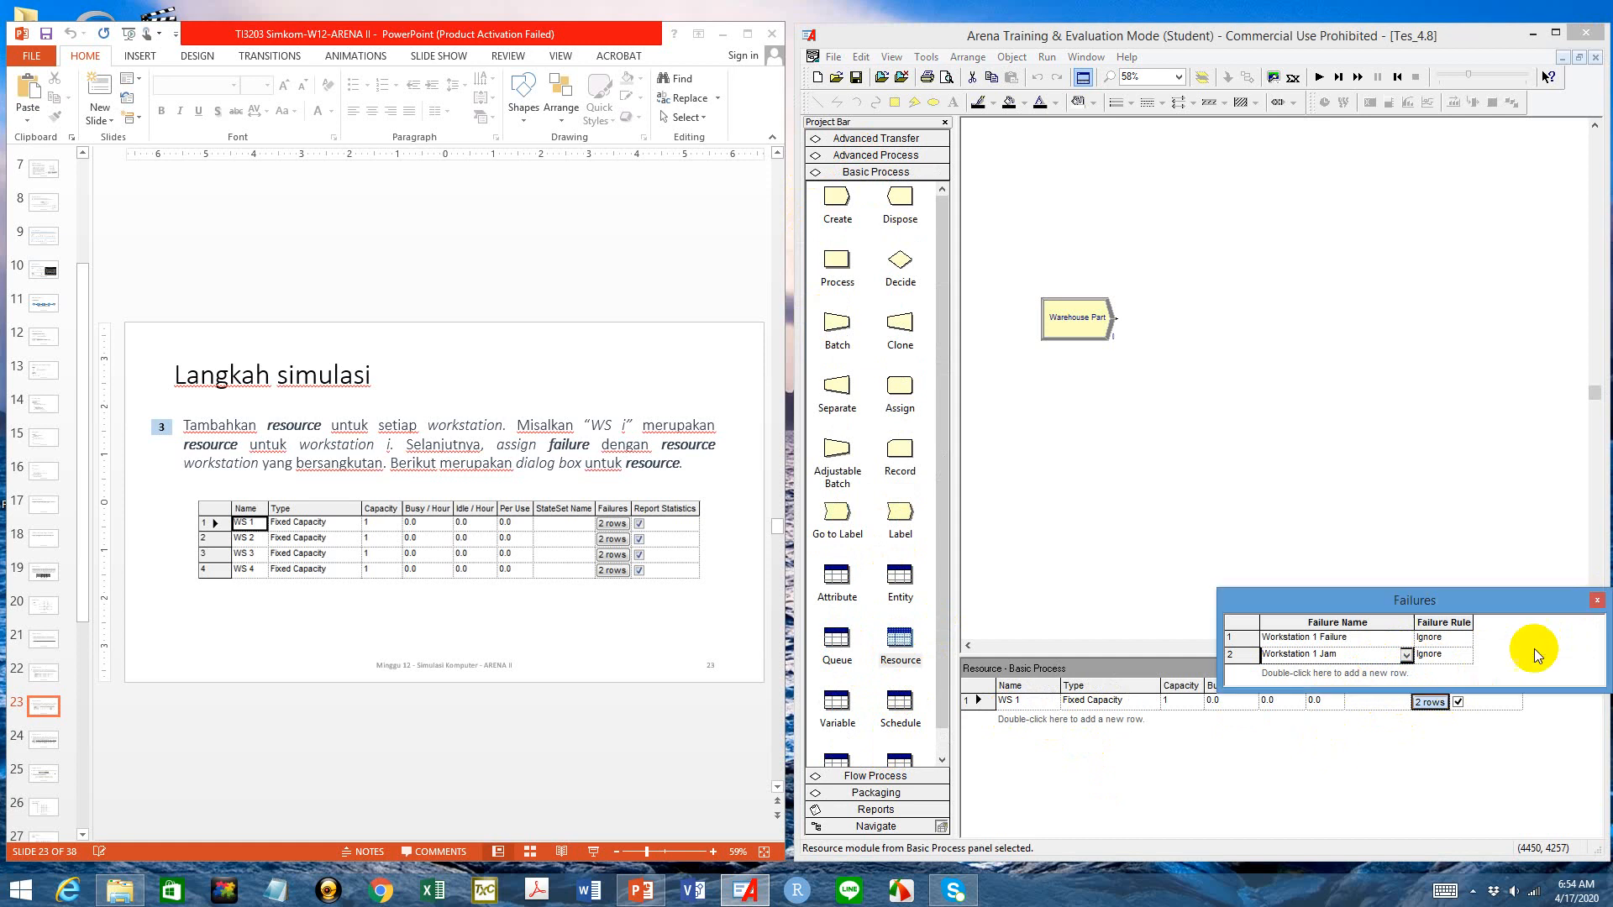
click(1596, 600)
click(1410, 543)
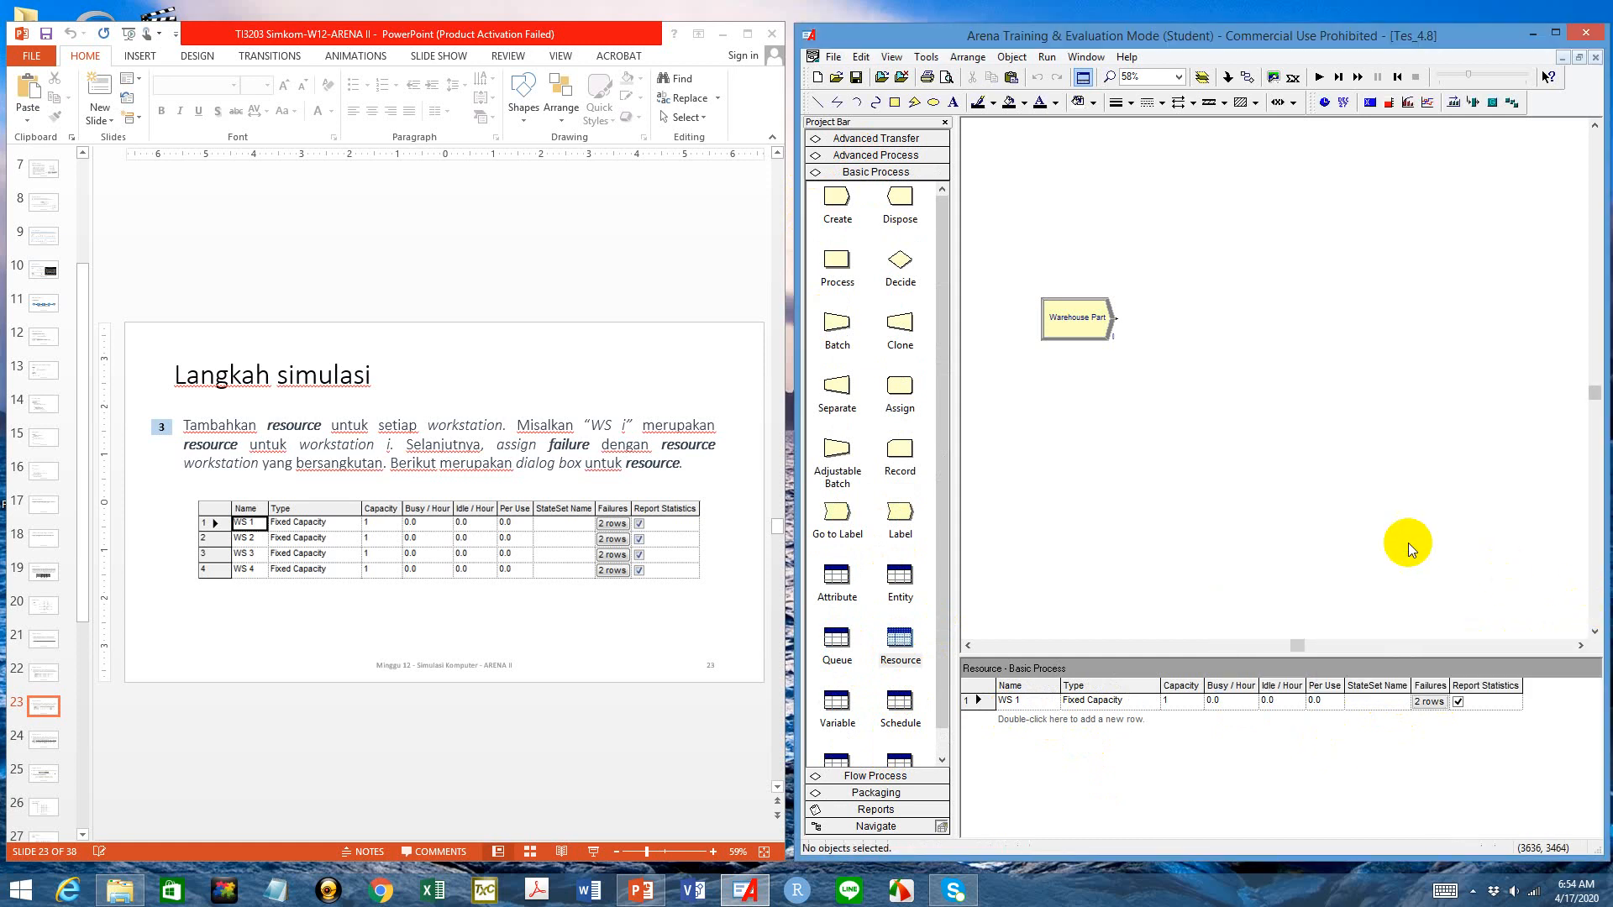
Review the Workstation 1 Jam entry in the Failure module, and return to the Basic Process modules
click(893, 156)
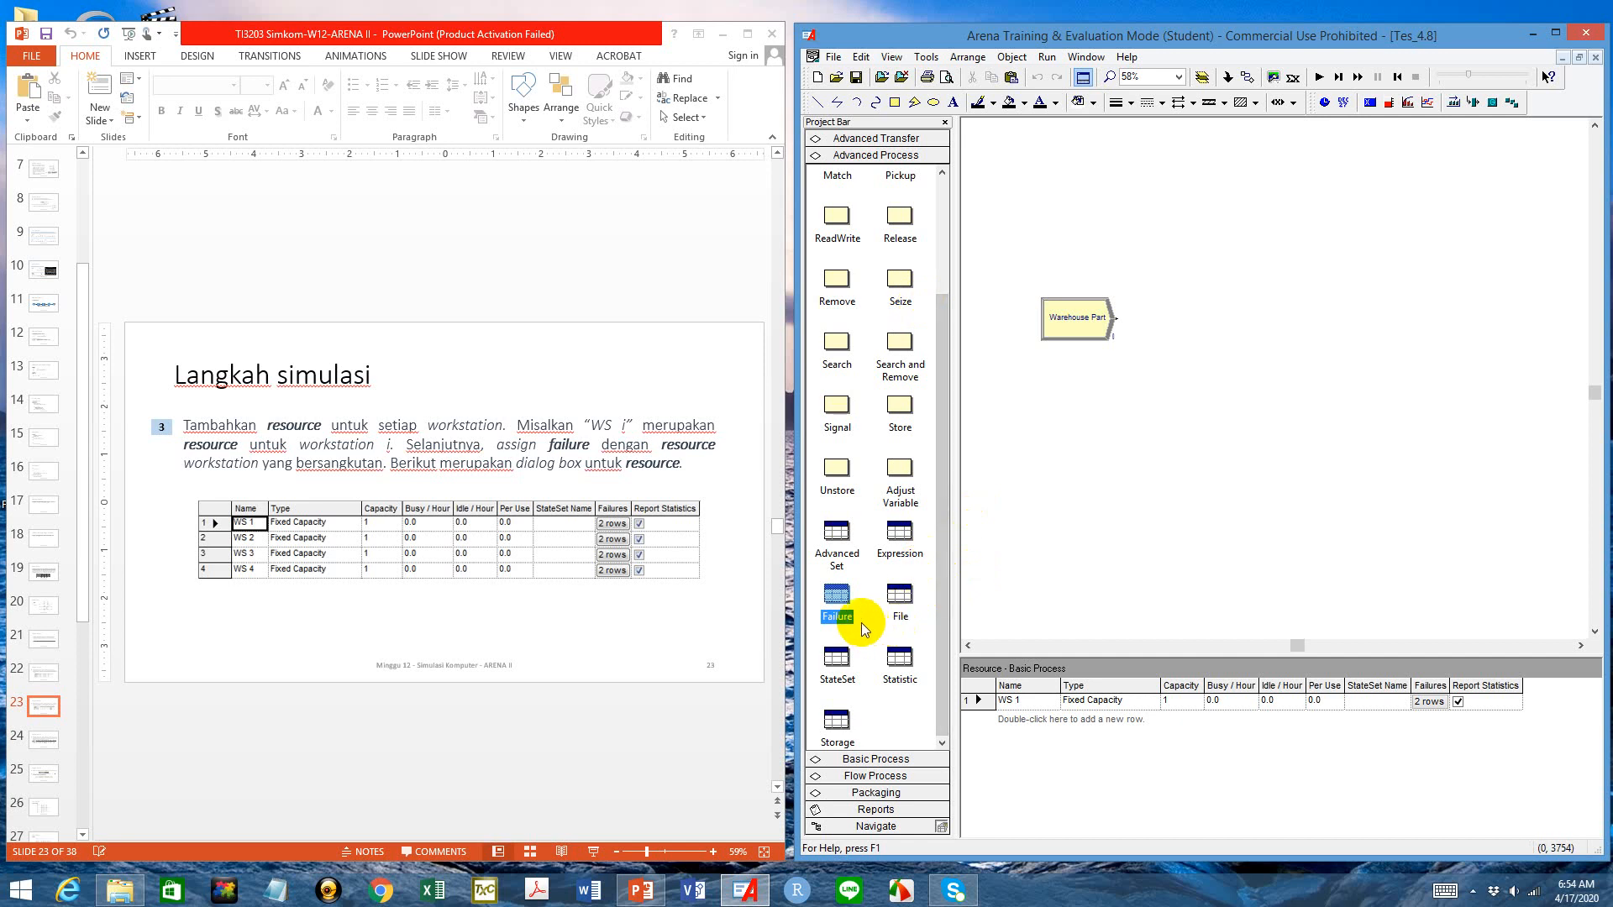
click(840, 662)
click(840, 618)
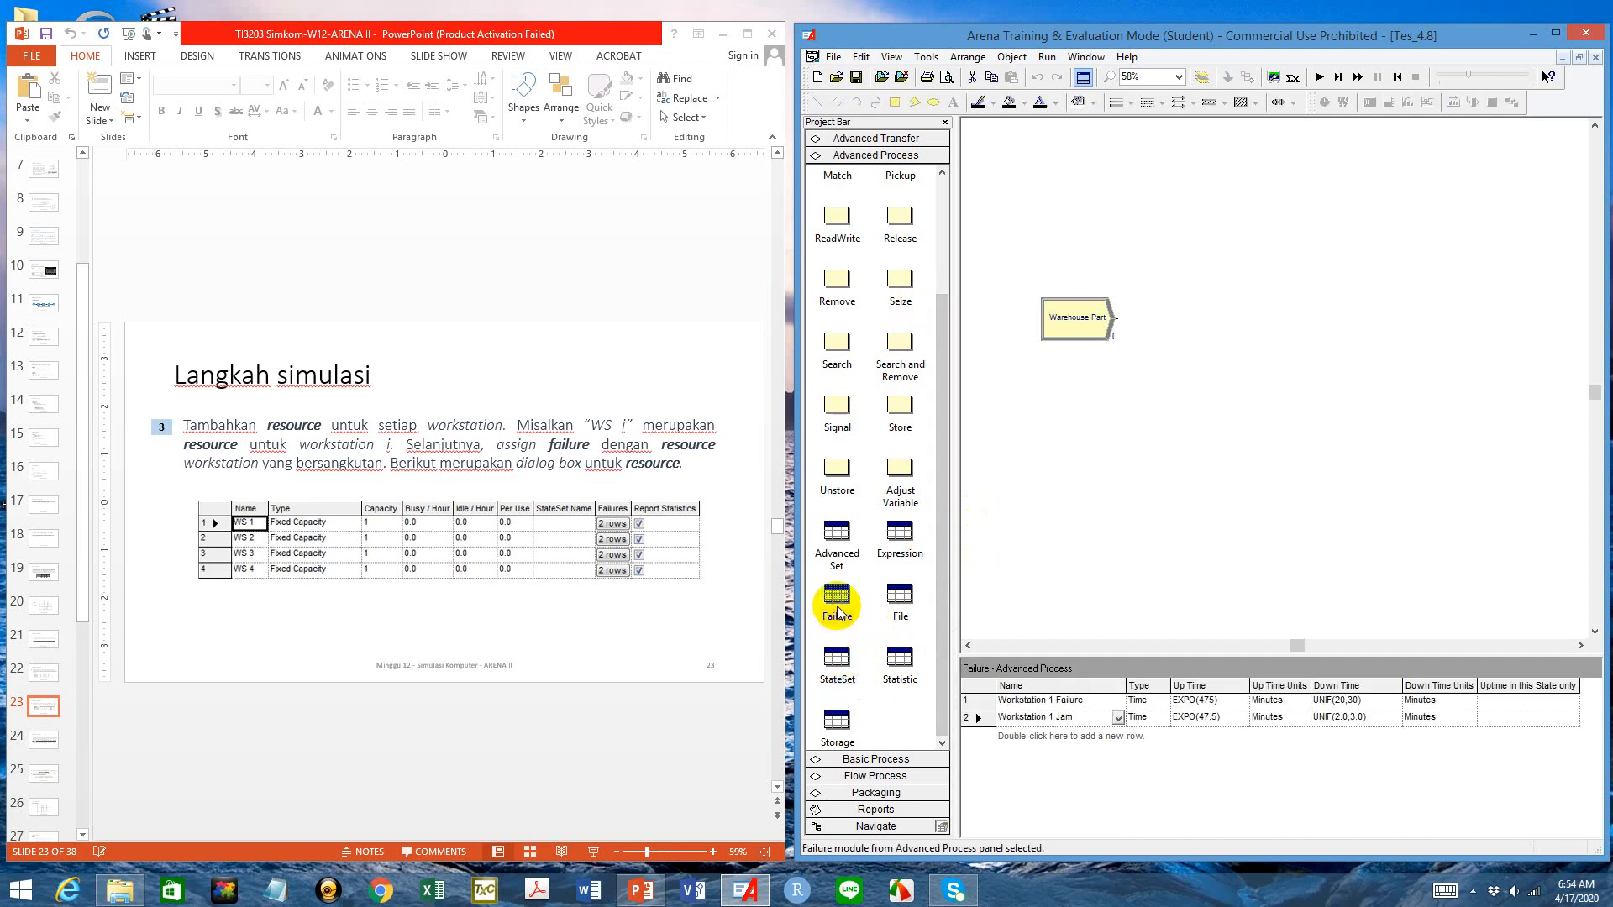
click(1096, 714)
click(1082, 721)
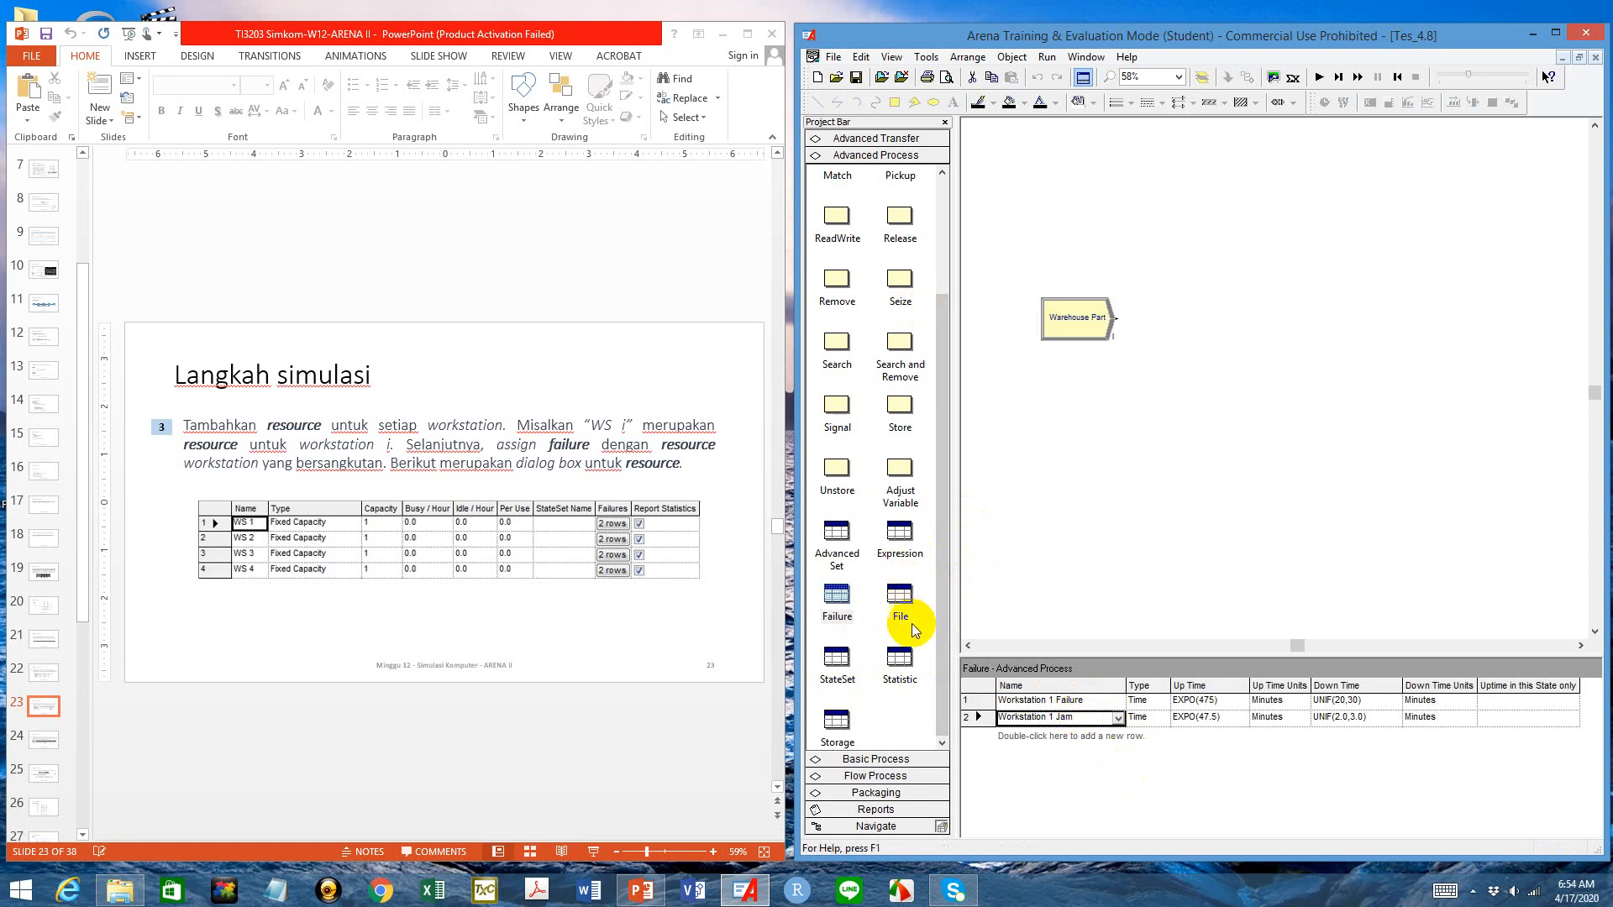
click(882, 761)
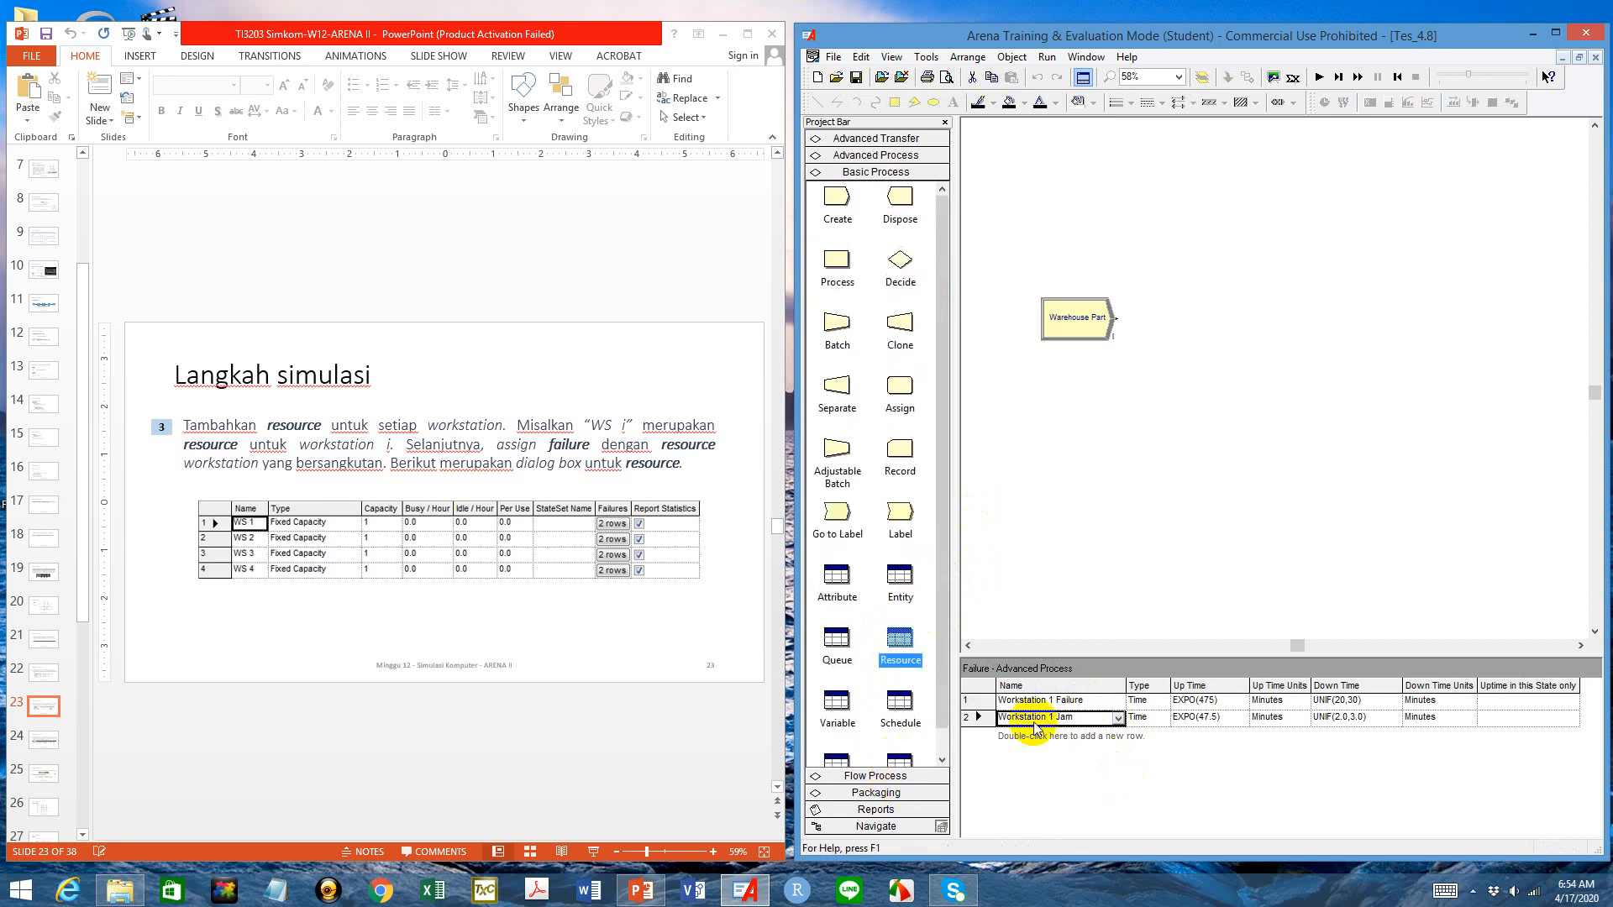
Review the failures assigned to resource WS 1 in the Resource module
click(894, 658)
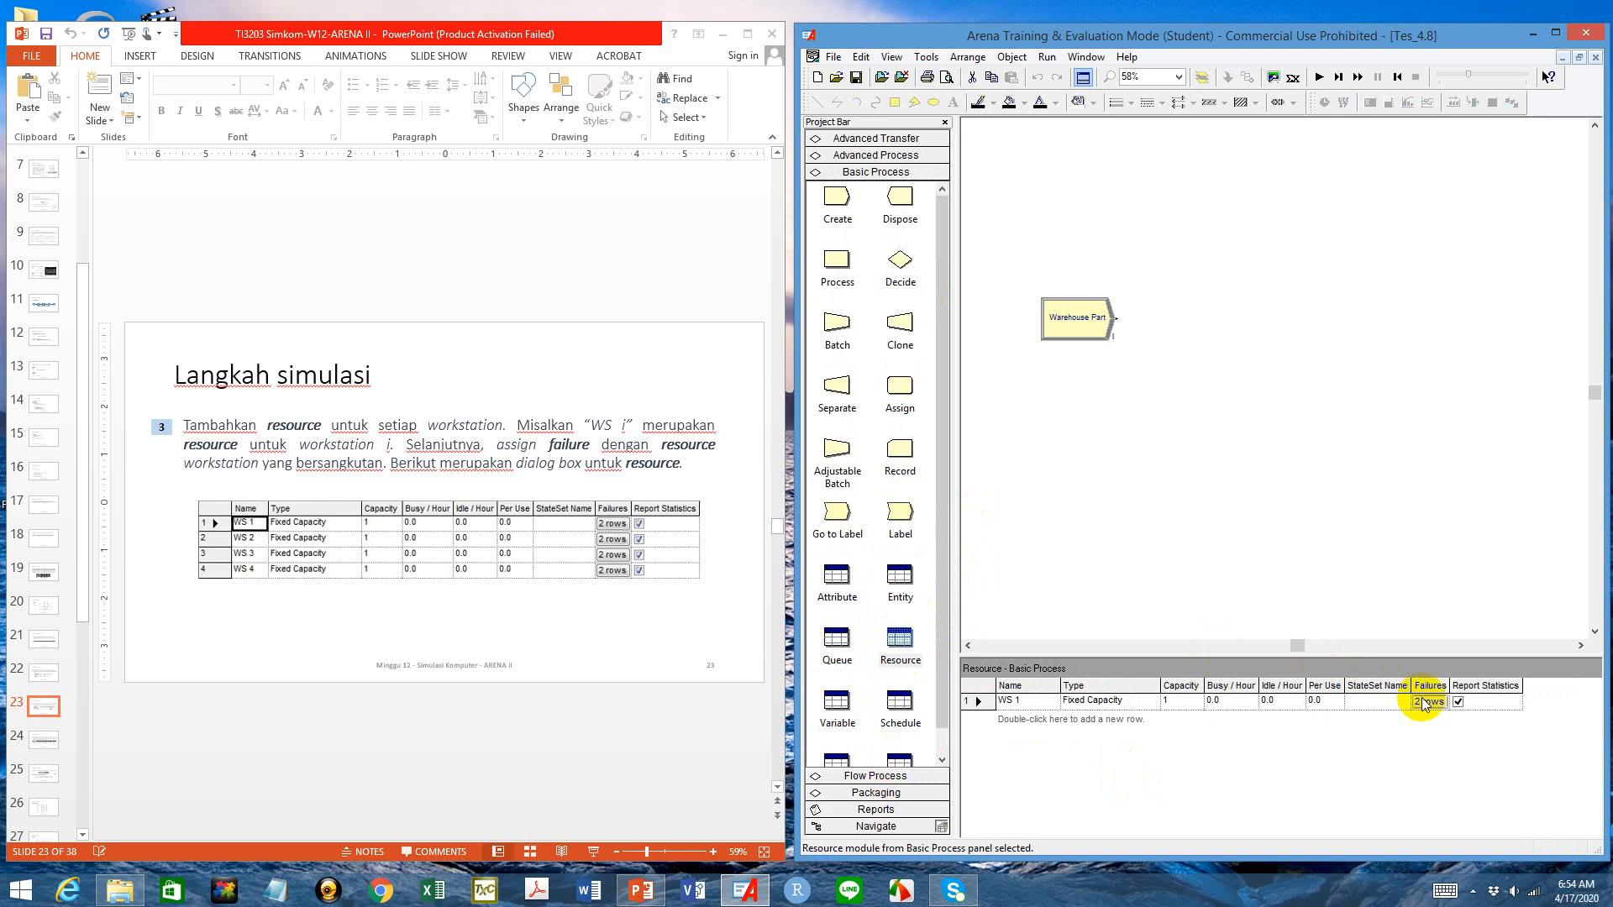
click(1430, 703)
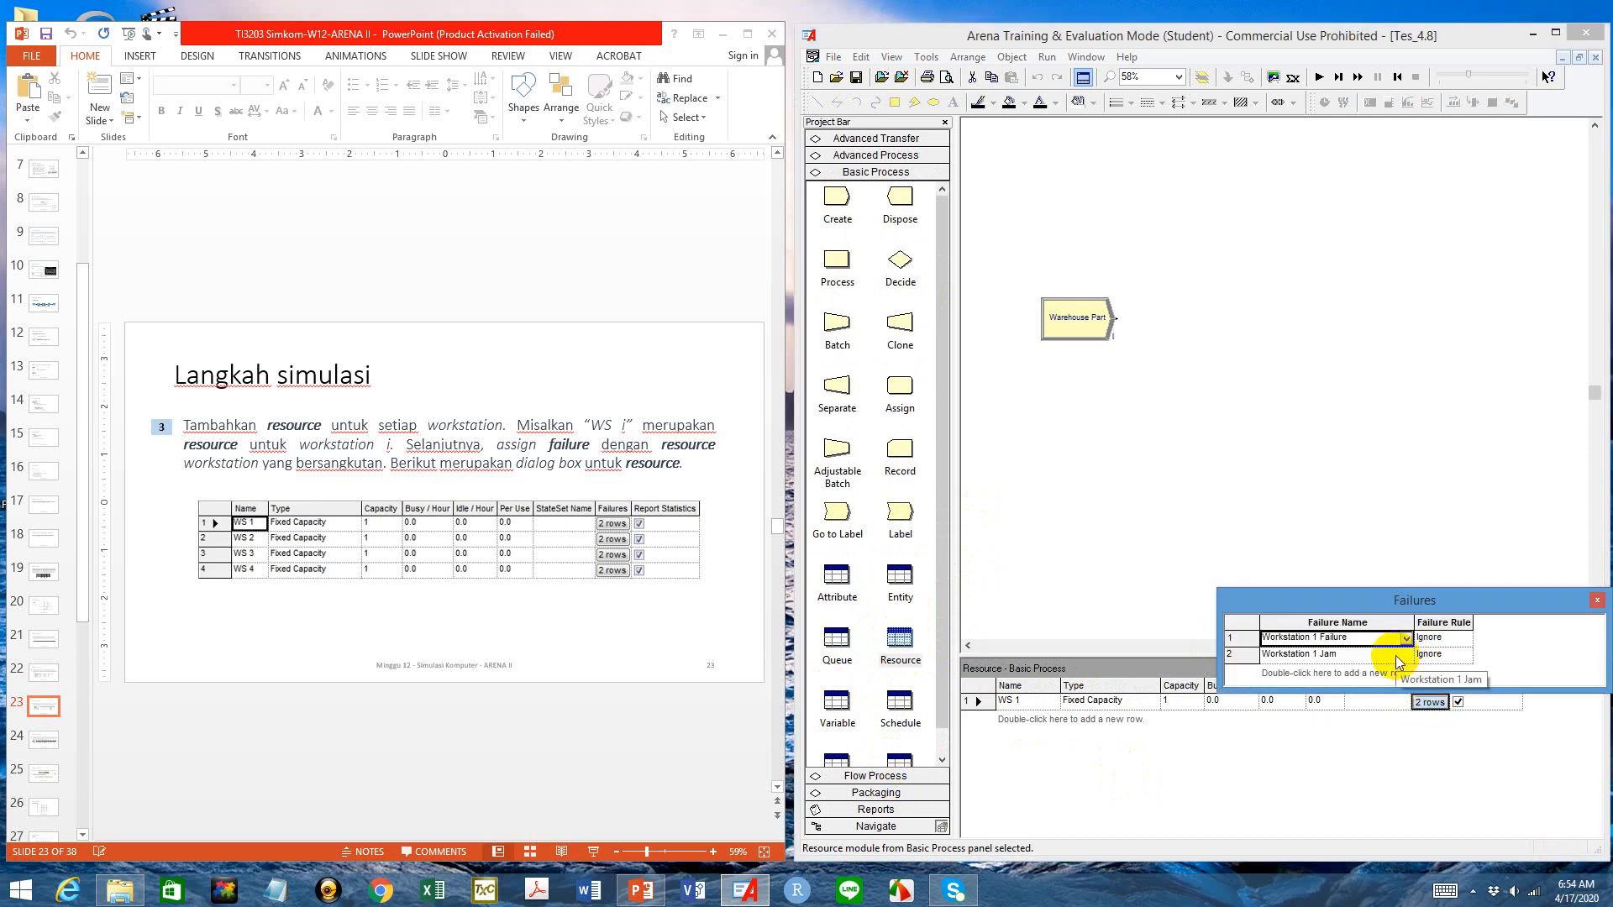
click(1597, 600)
click(1323, 524)
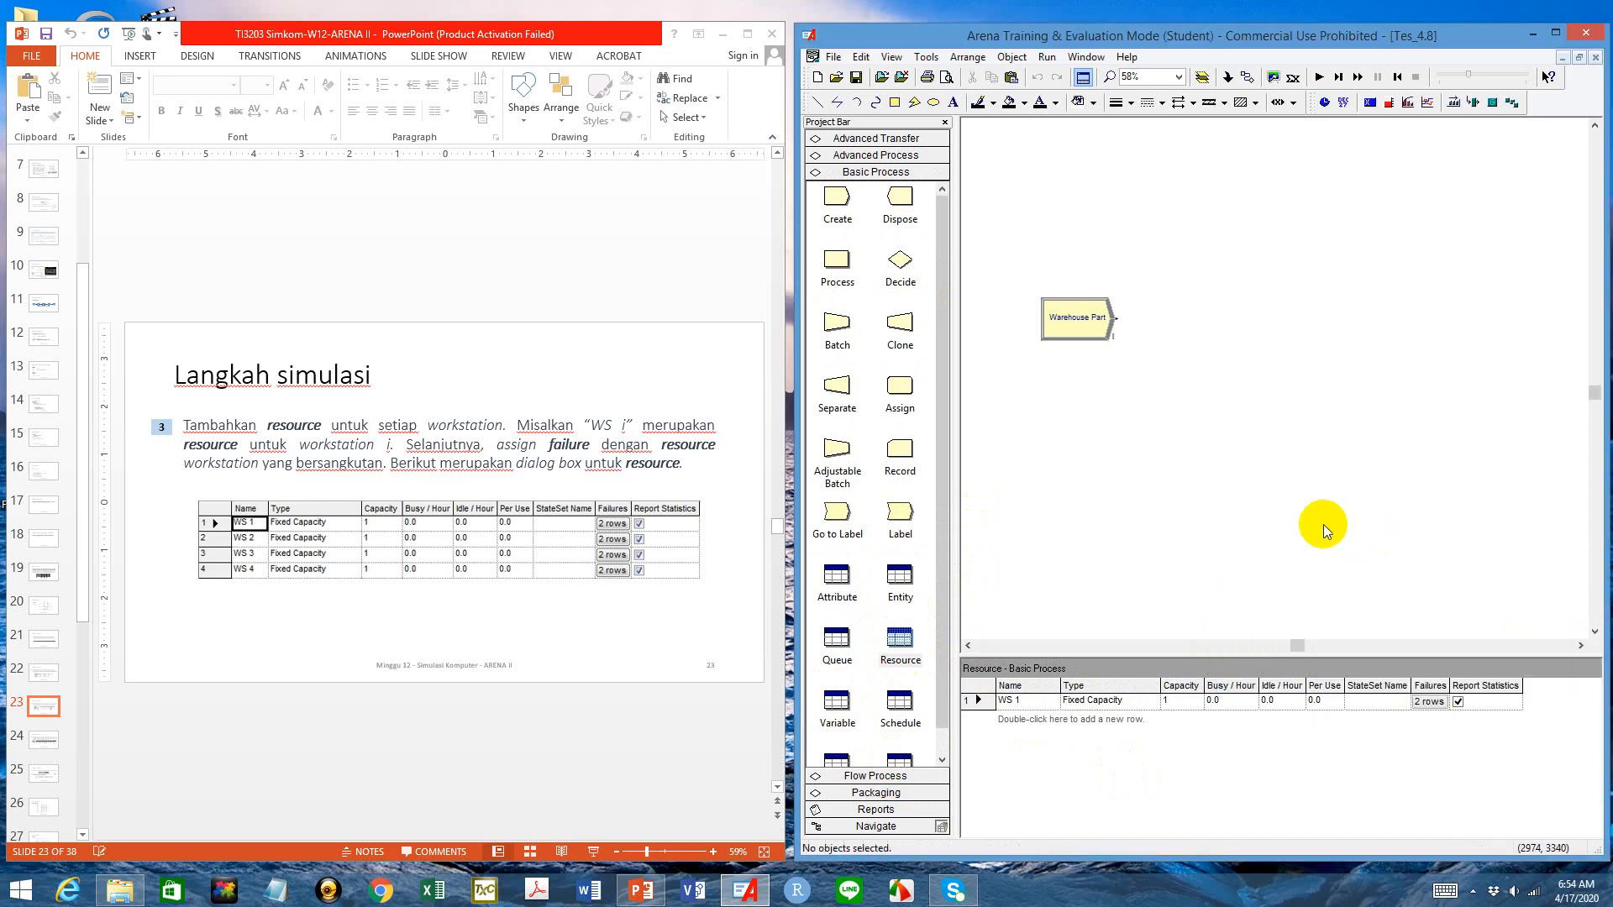
Switch to PowerPoint and preview the remaining simulation steps, ending on slide 24 with the process instructions
click(451, 754)
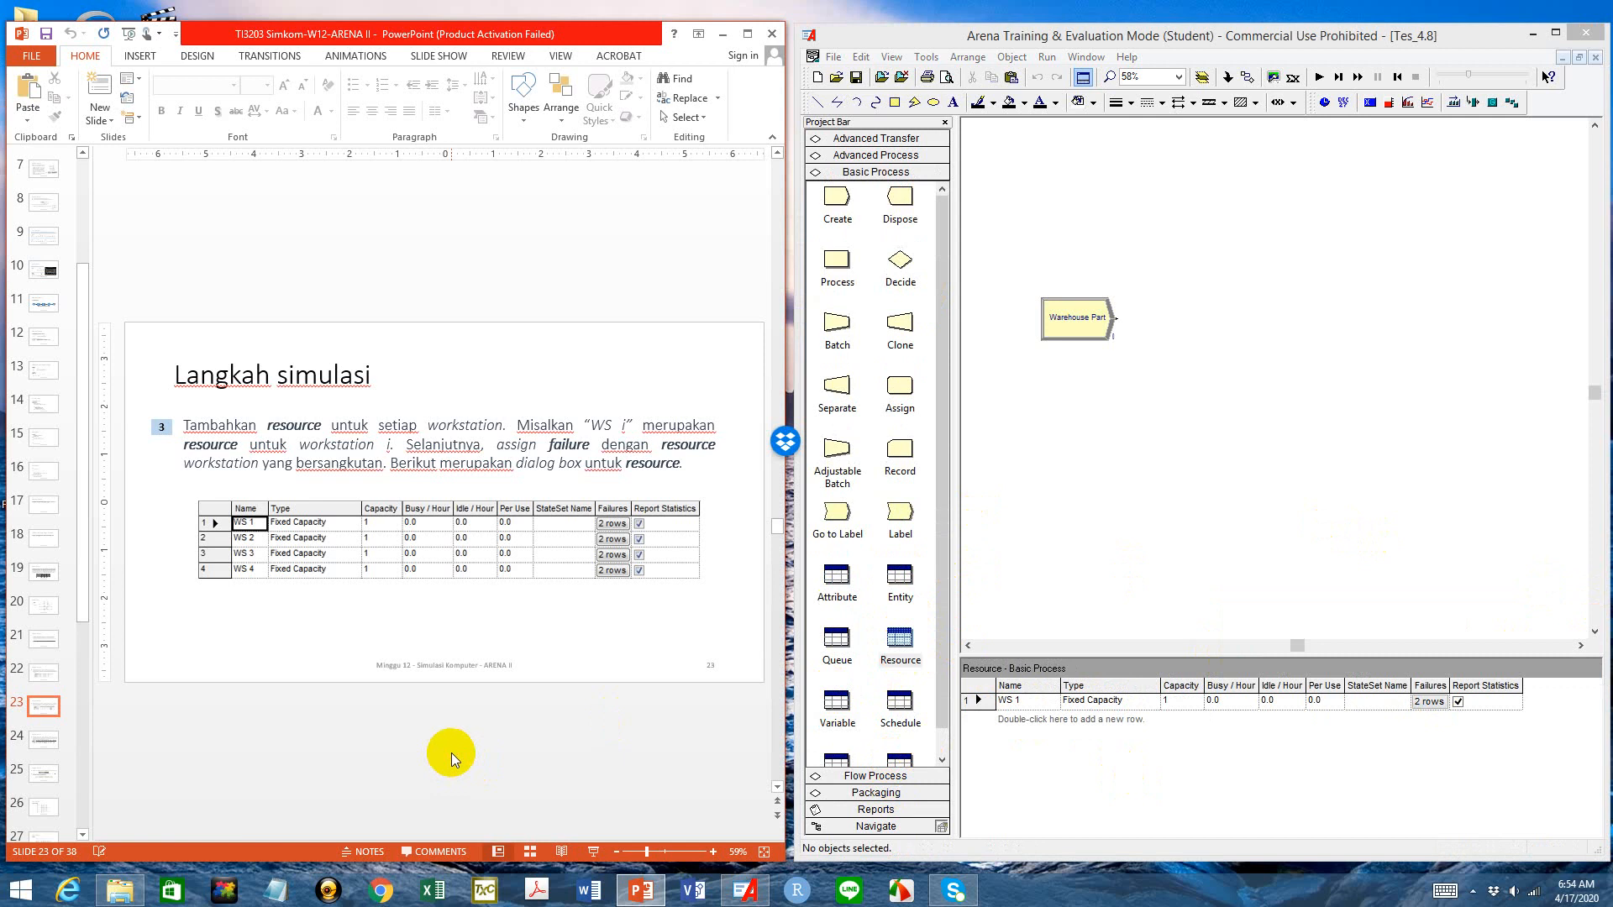
key(Page_Down)
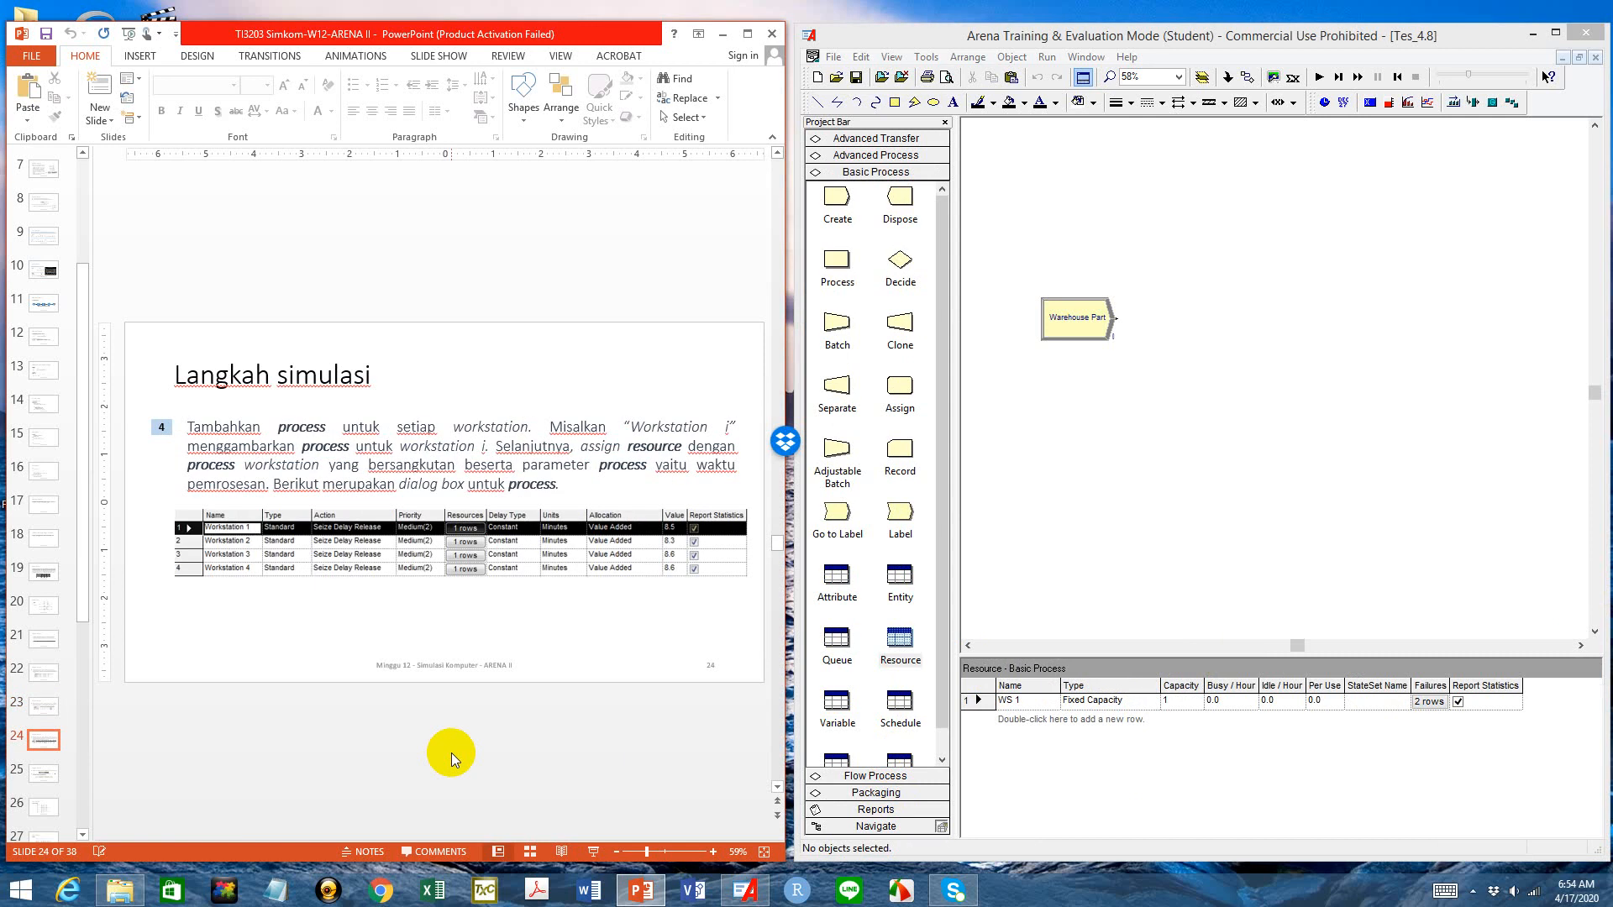
key(Page_Down)
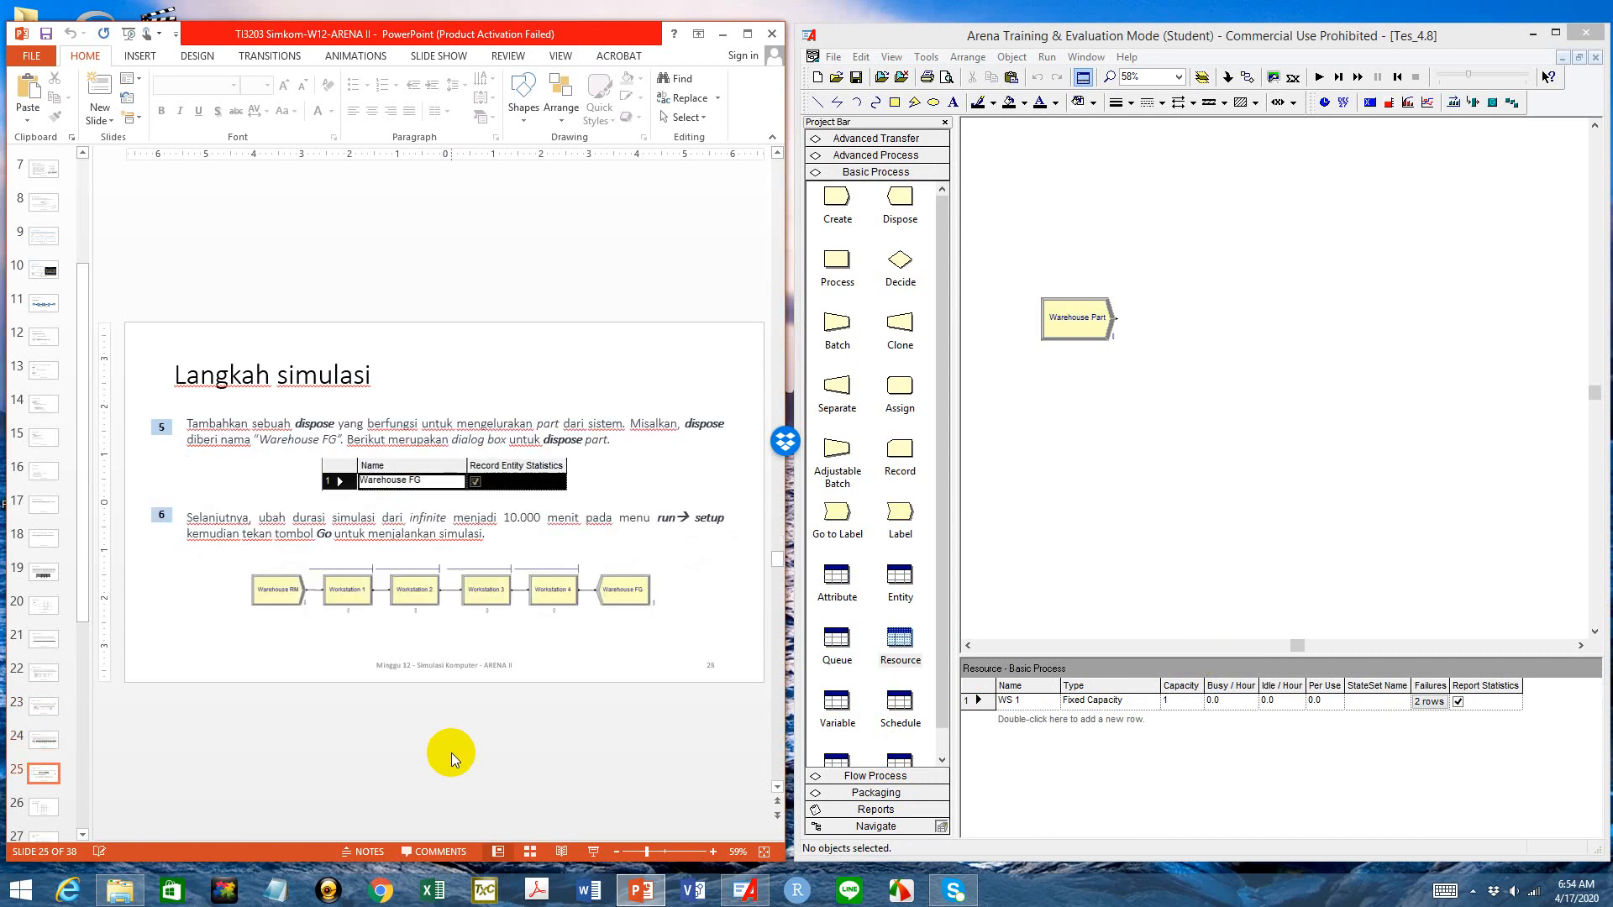
key(Page_Up)
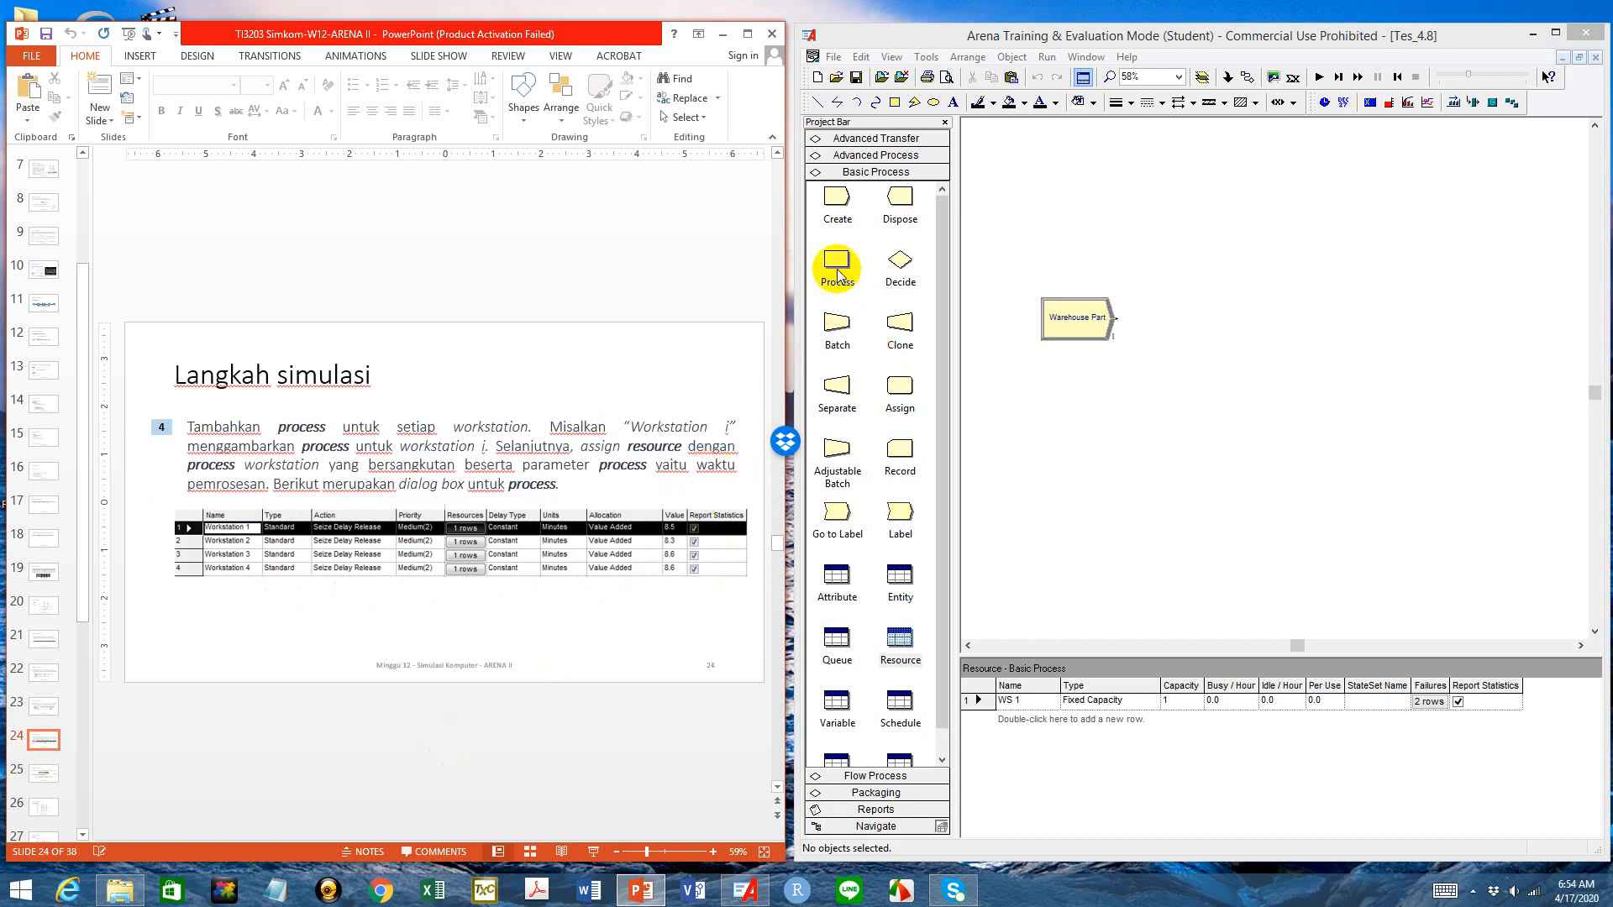
In Arena, place a Process module beside Warehouse Part and connect Warehouse Part's exit to its entry
drag(838, 275, 1174, 324)
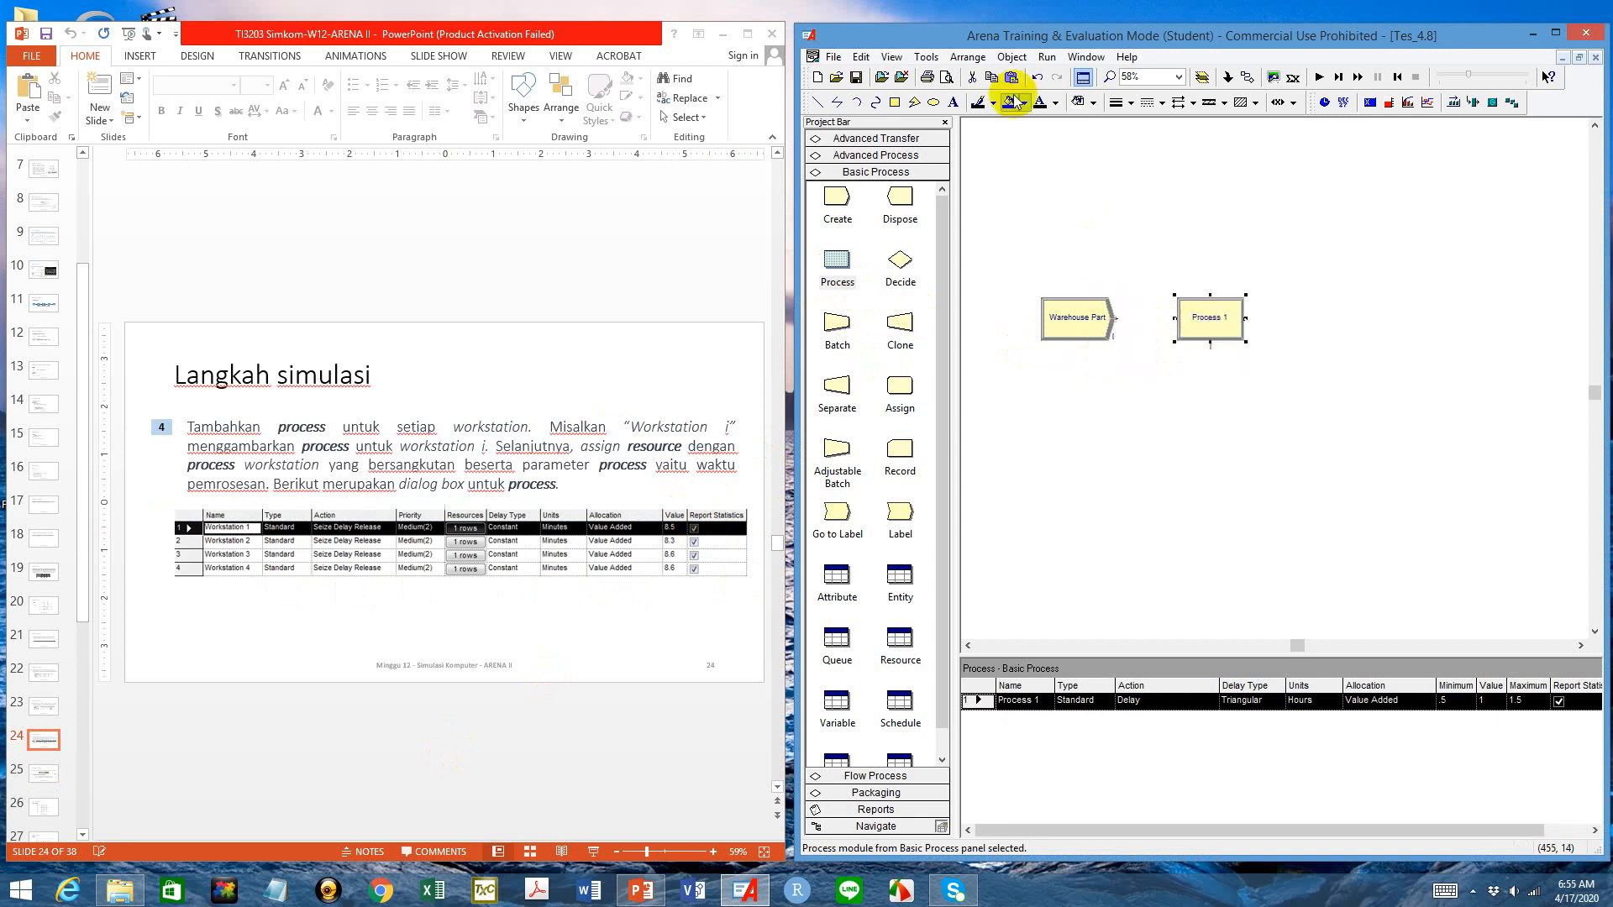
click(1015, 61)
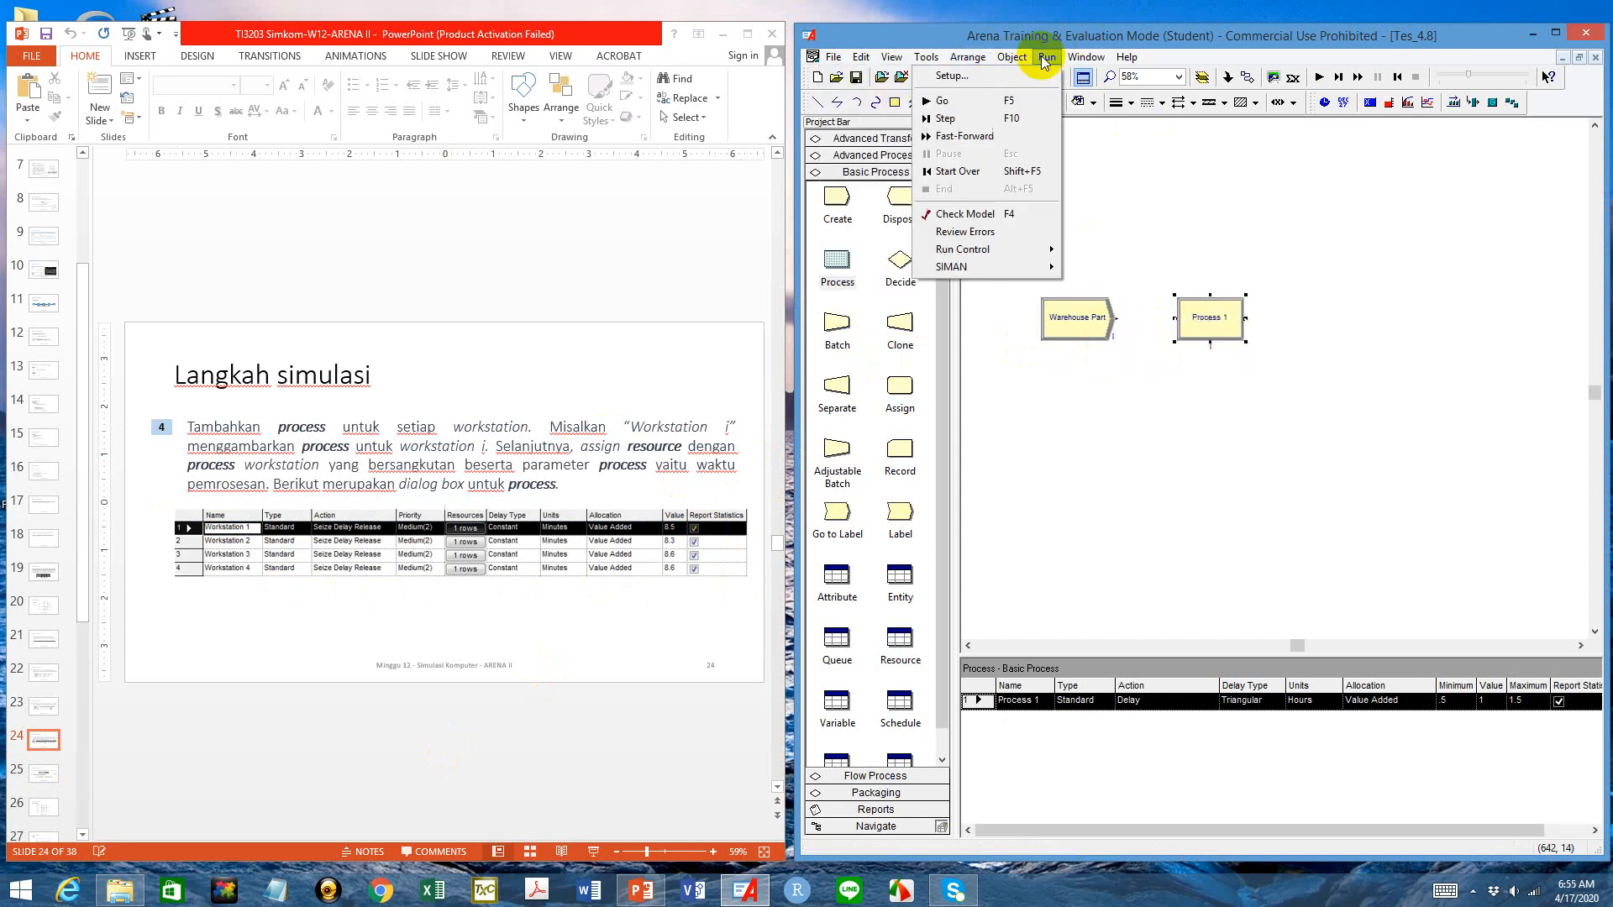
click(995, 74)
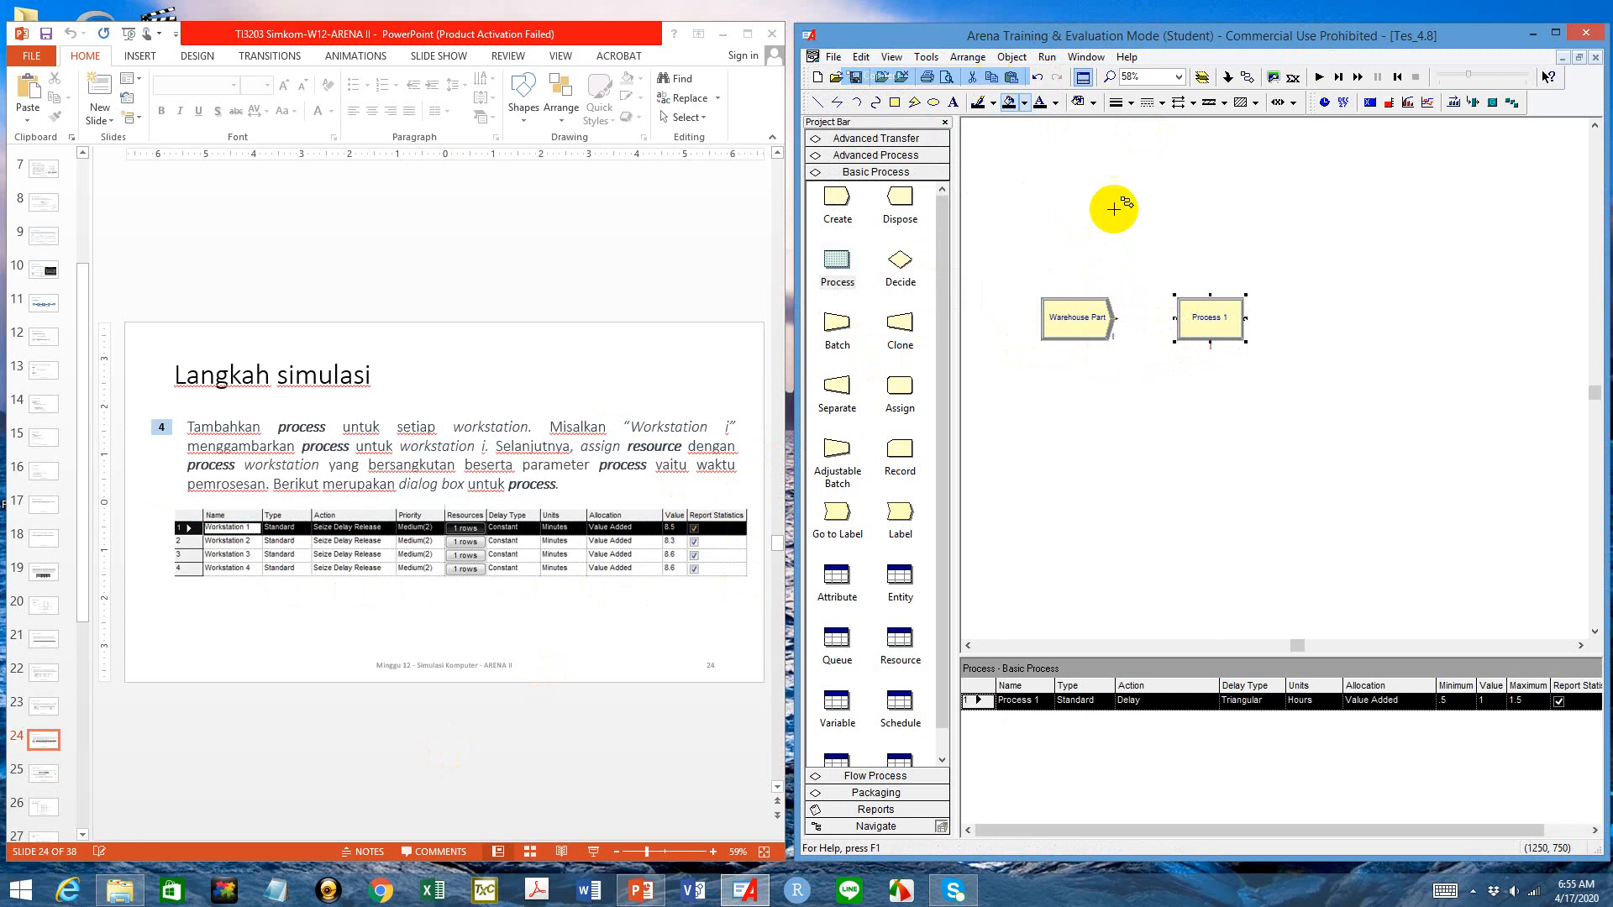
click(1117, 317)
click(1176, 318)
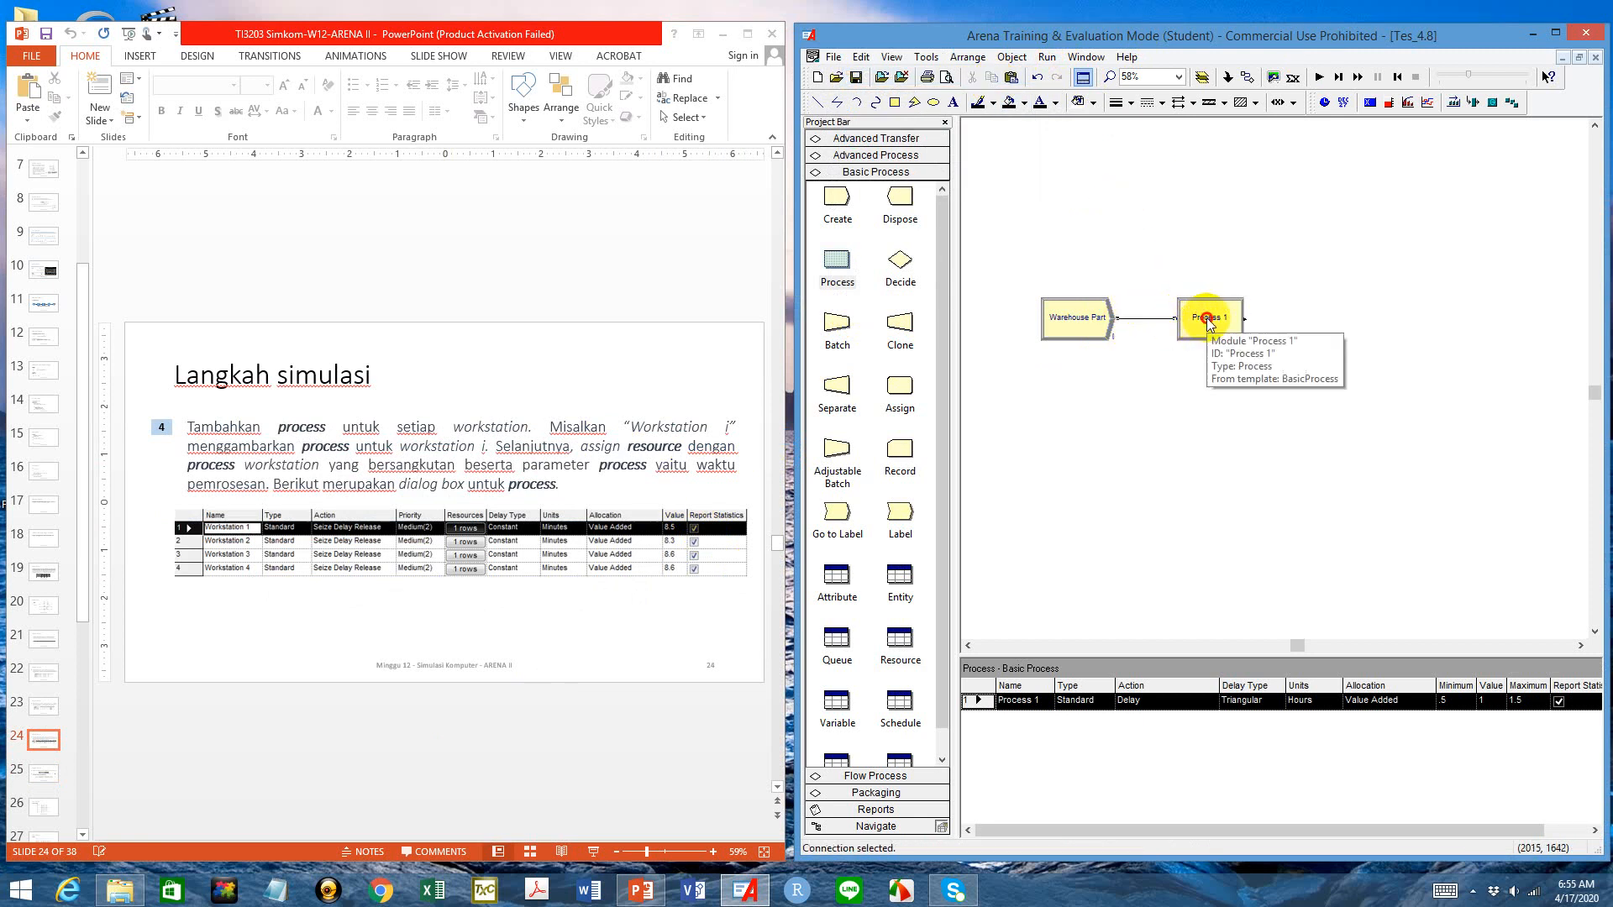
Name the new process Workstation 1 and set its action to Seize Delay Release
double_click(1192, 318)
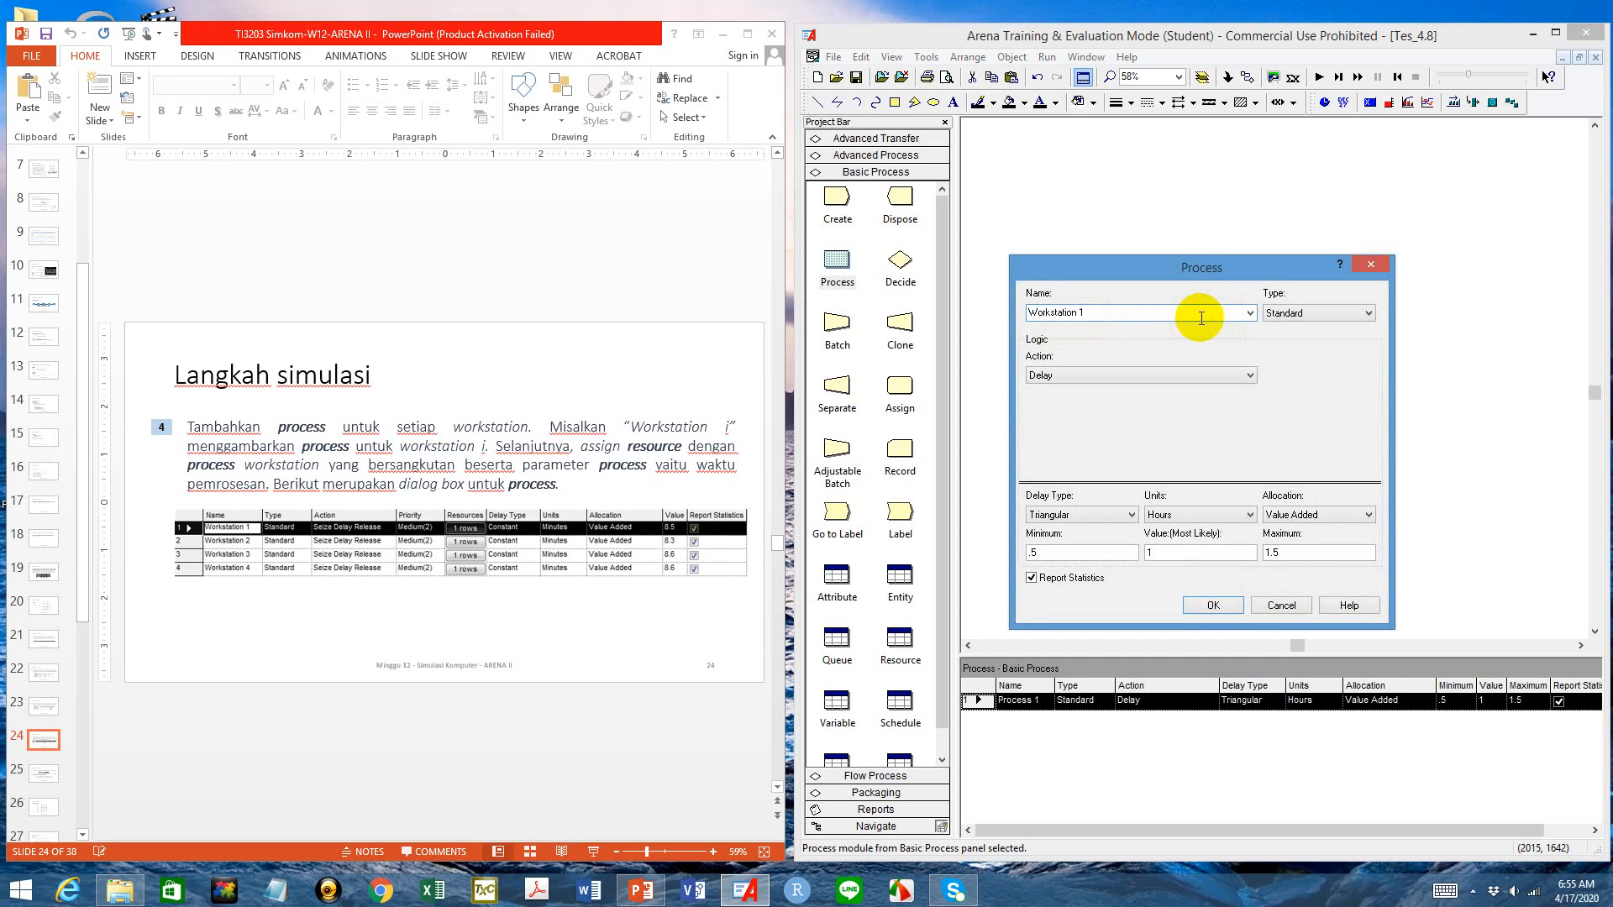
click(1210, 374)
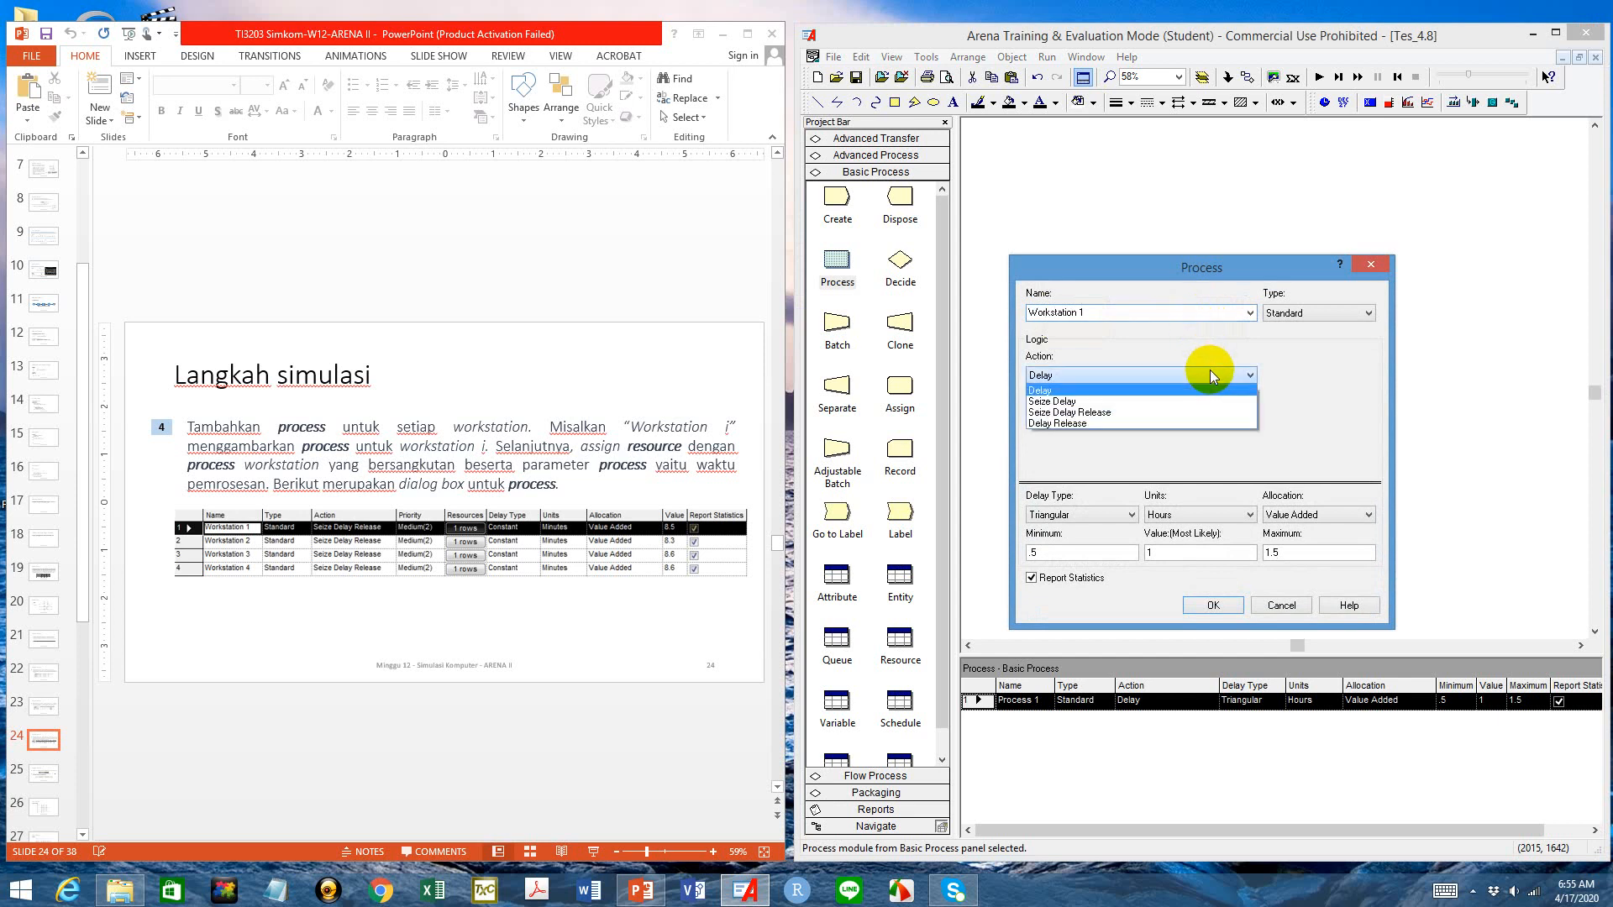
click(1203, 416)
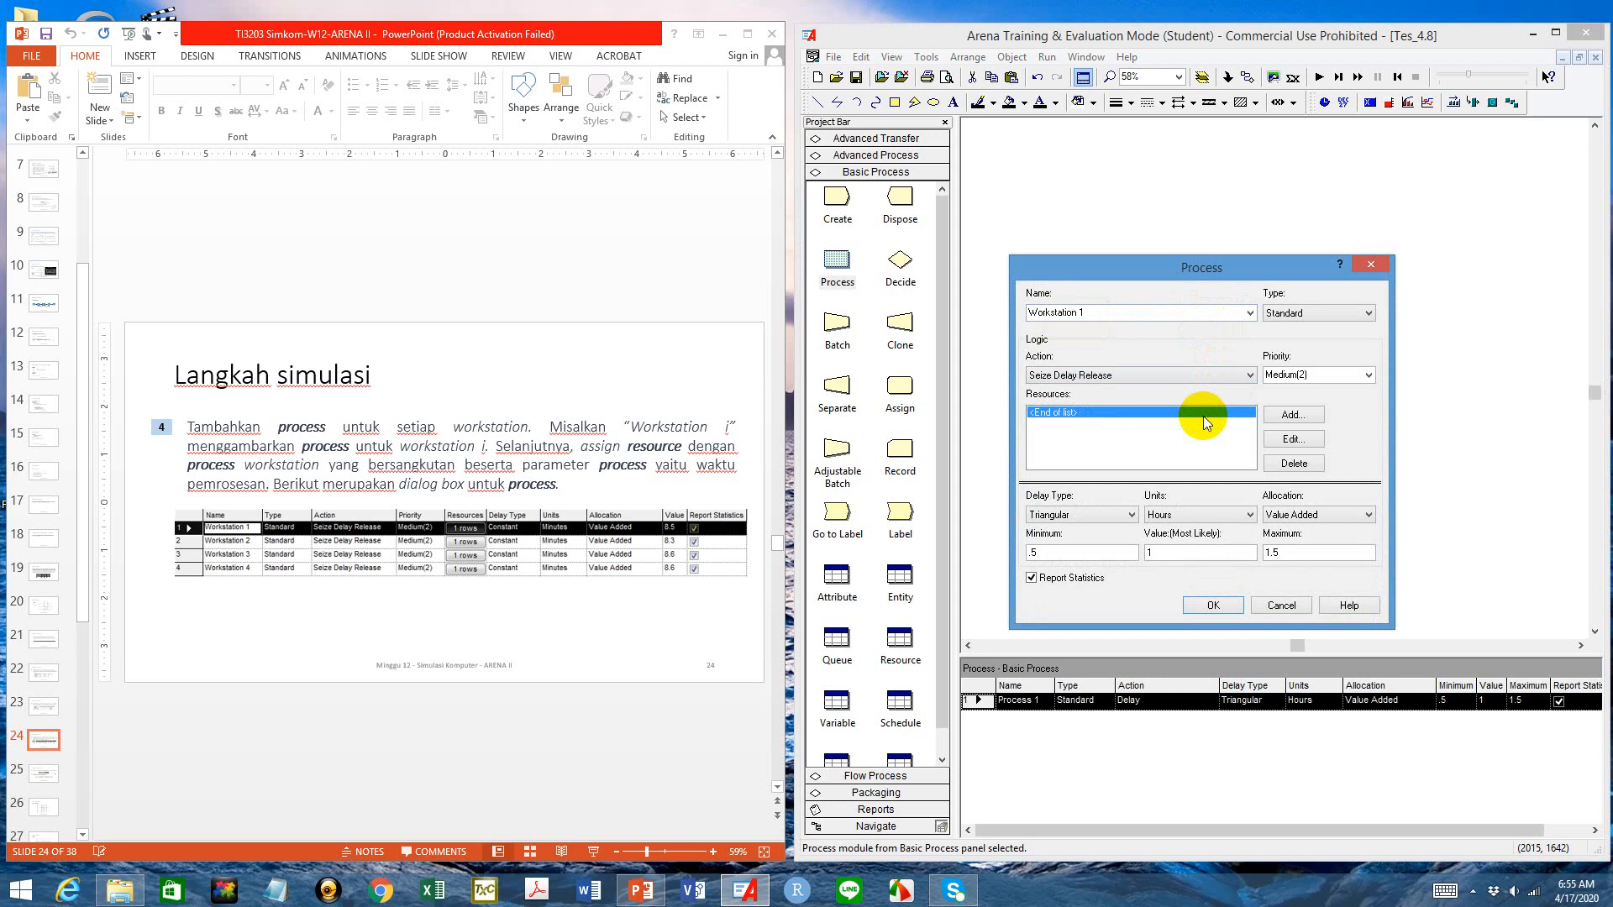
Add resource WS 1, of type Resource, to the Workstation 1 process's resource list
click(1291, 416)
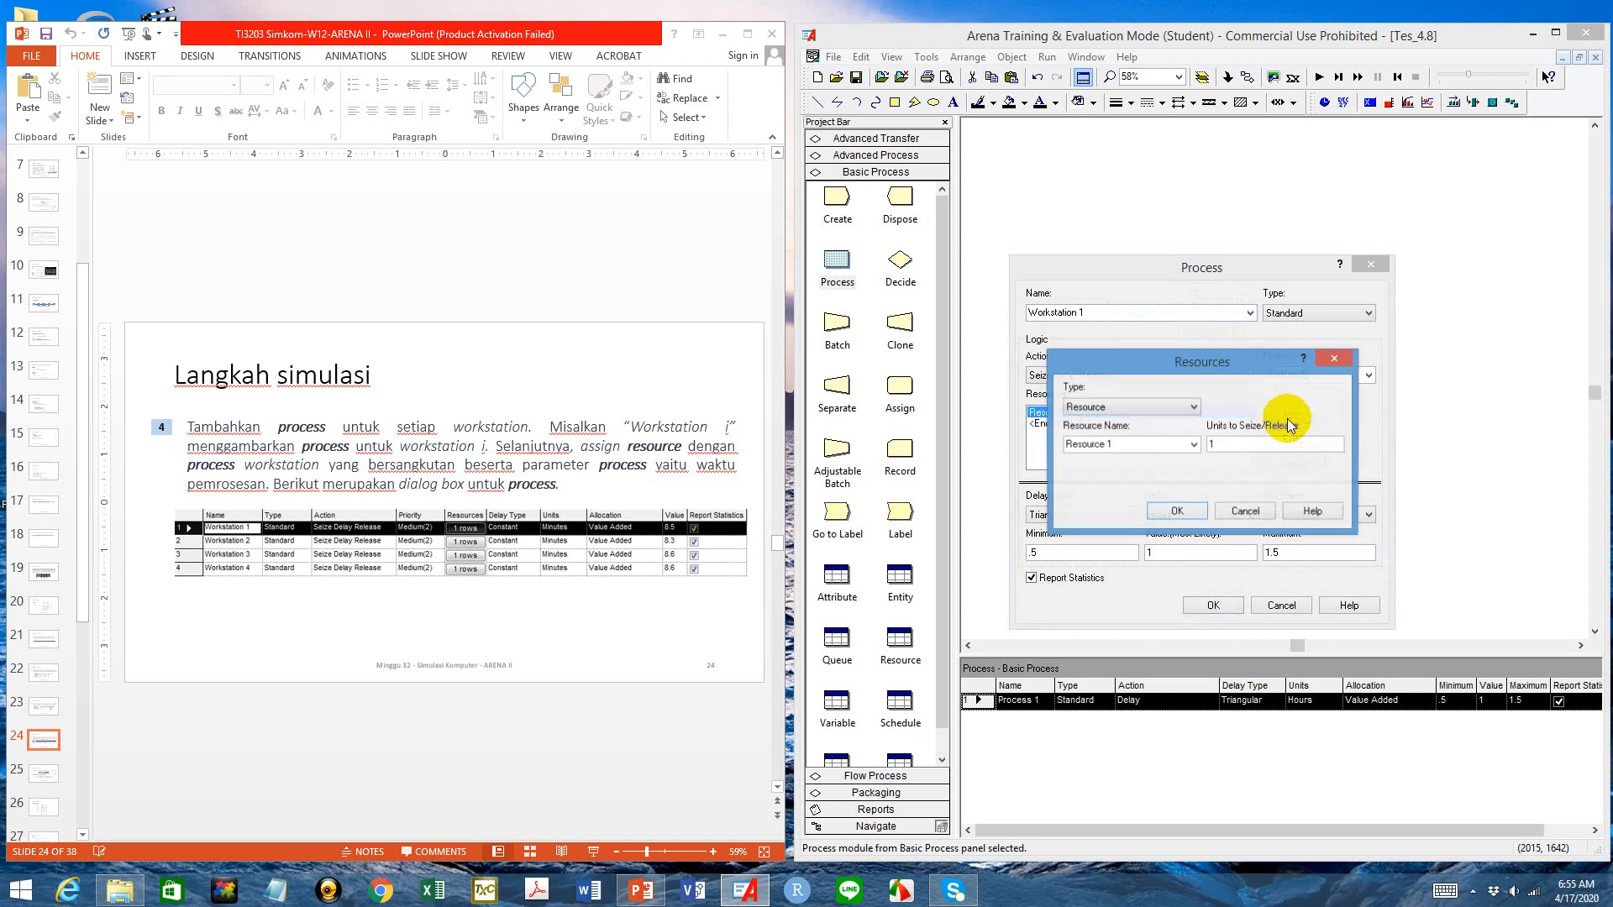
click(1194, 406)
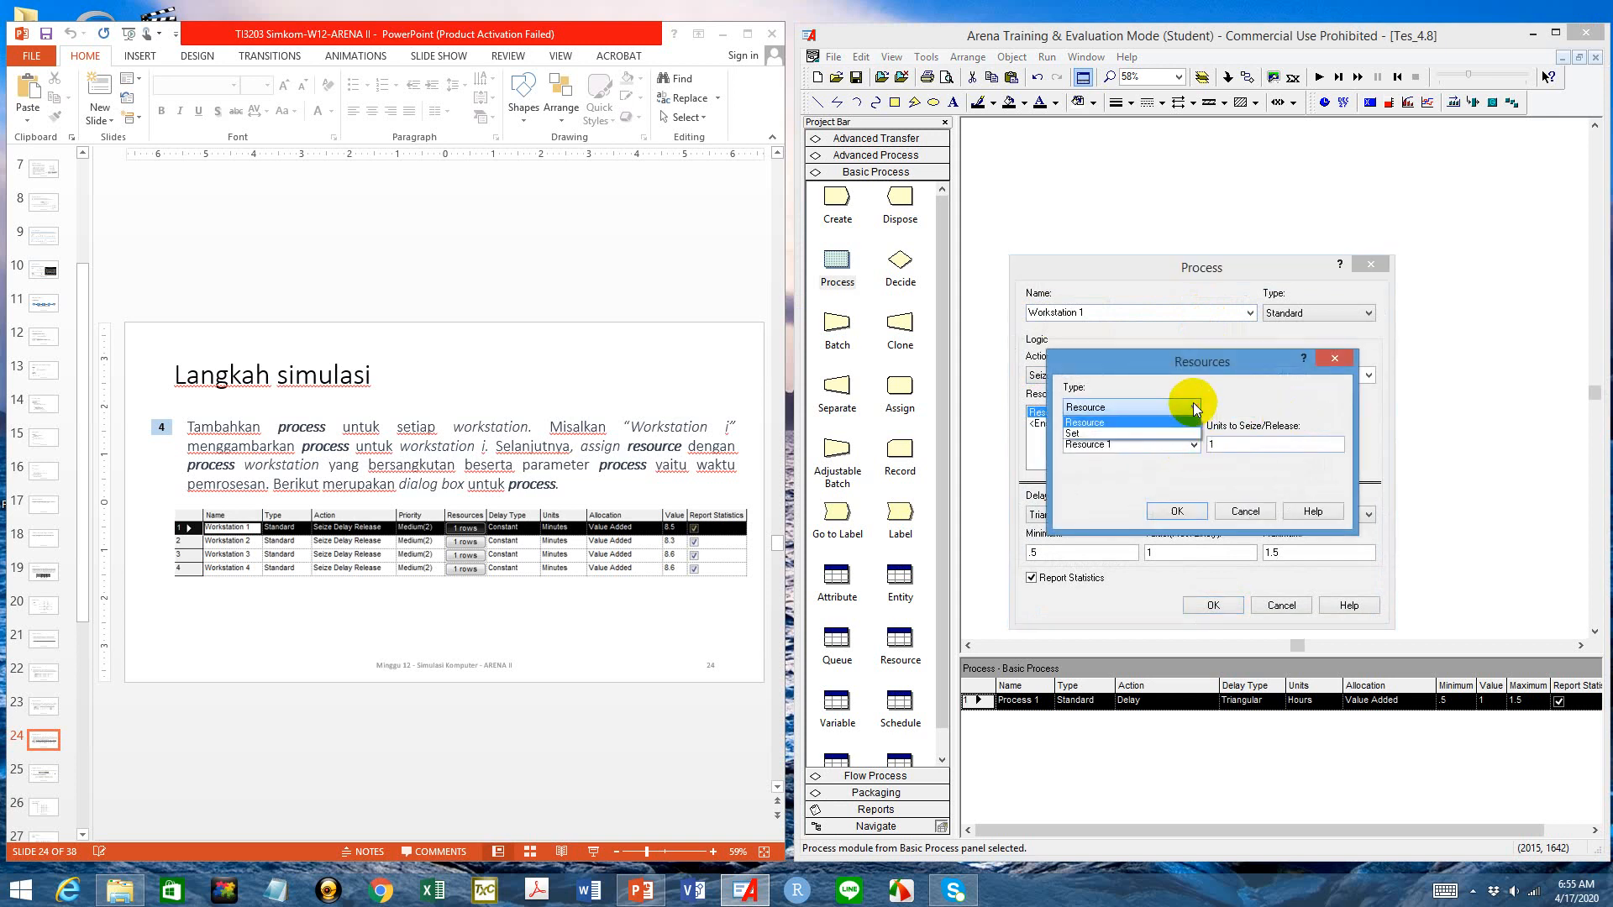
click(1193, 422)
click(1194, 444)
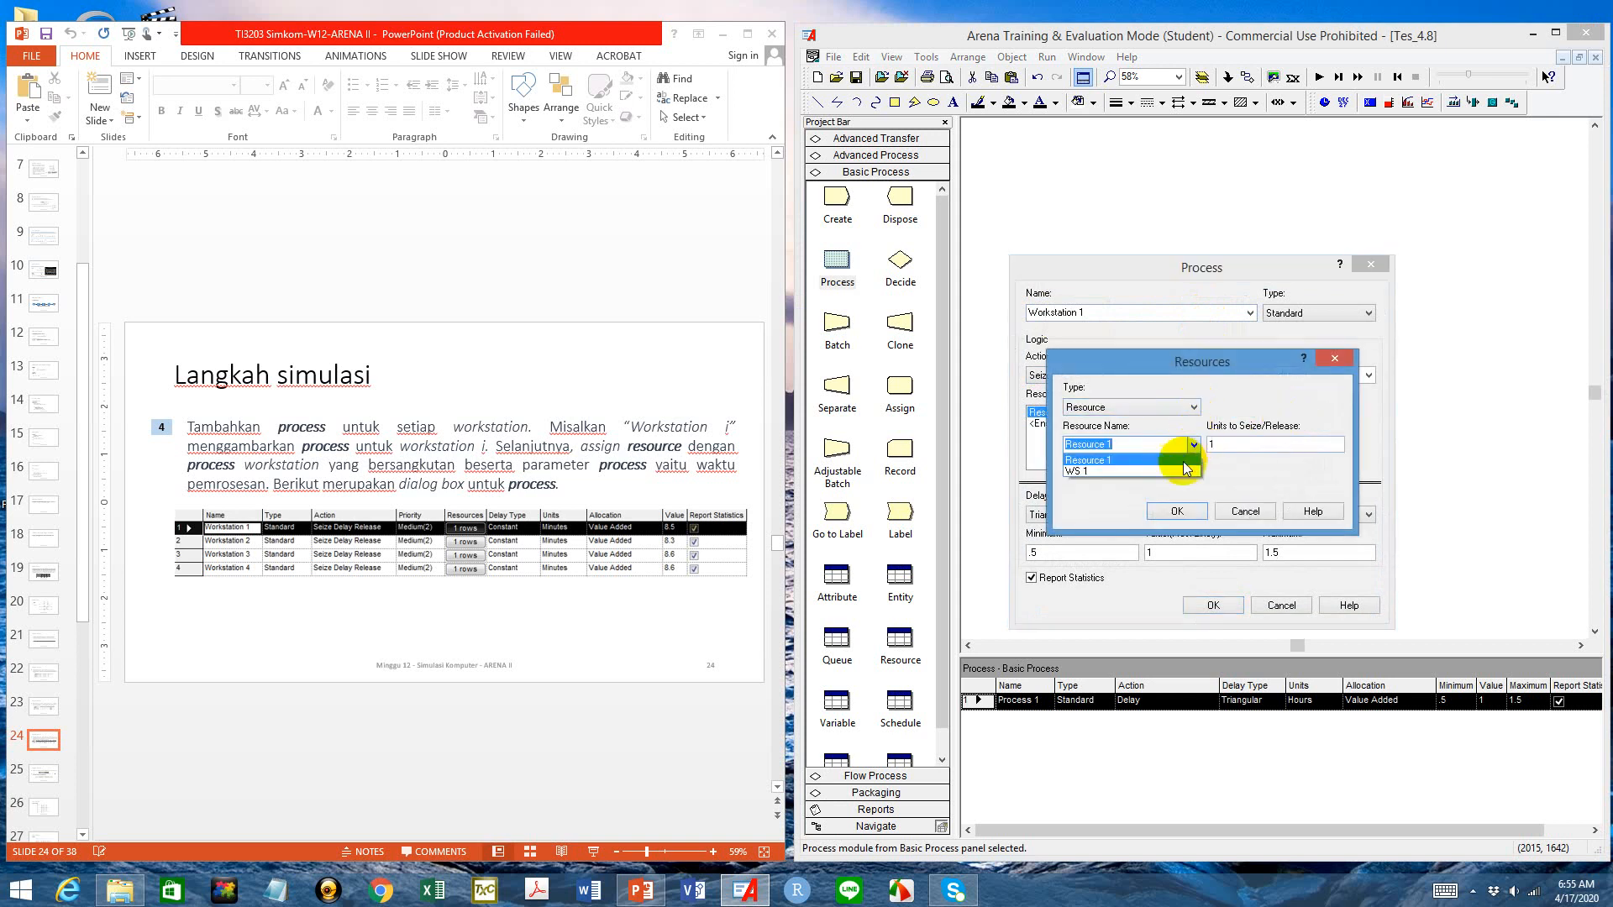
click(1183, 473)
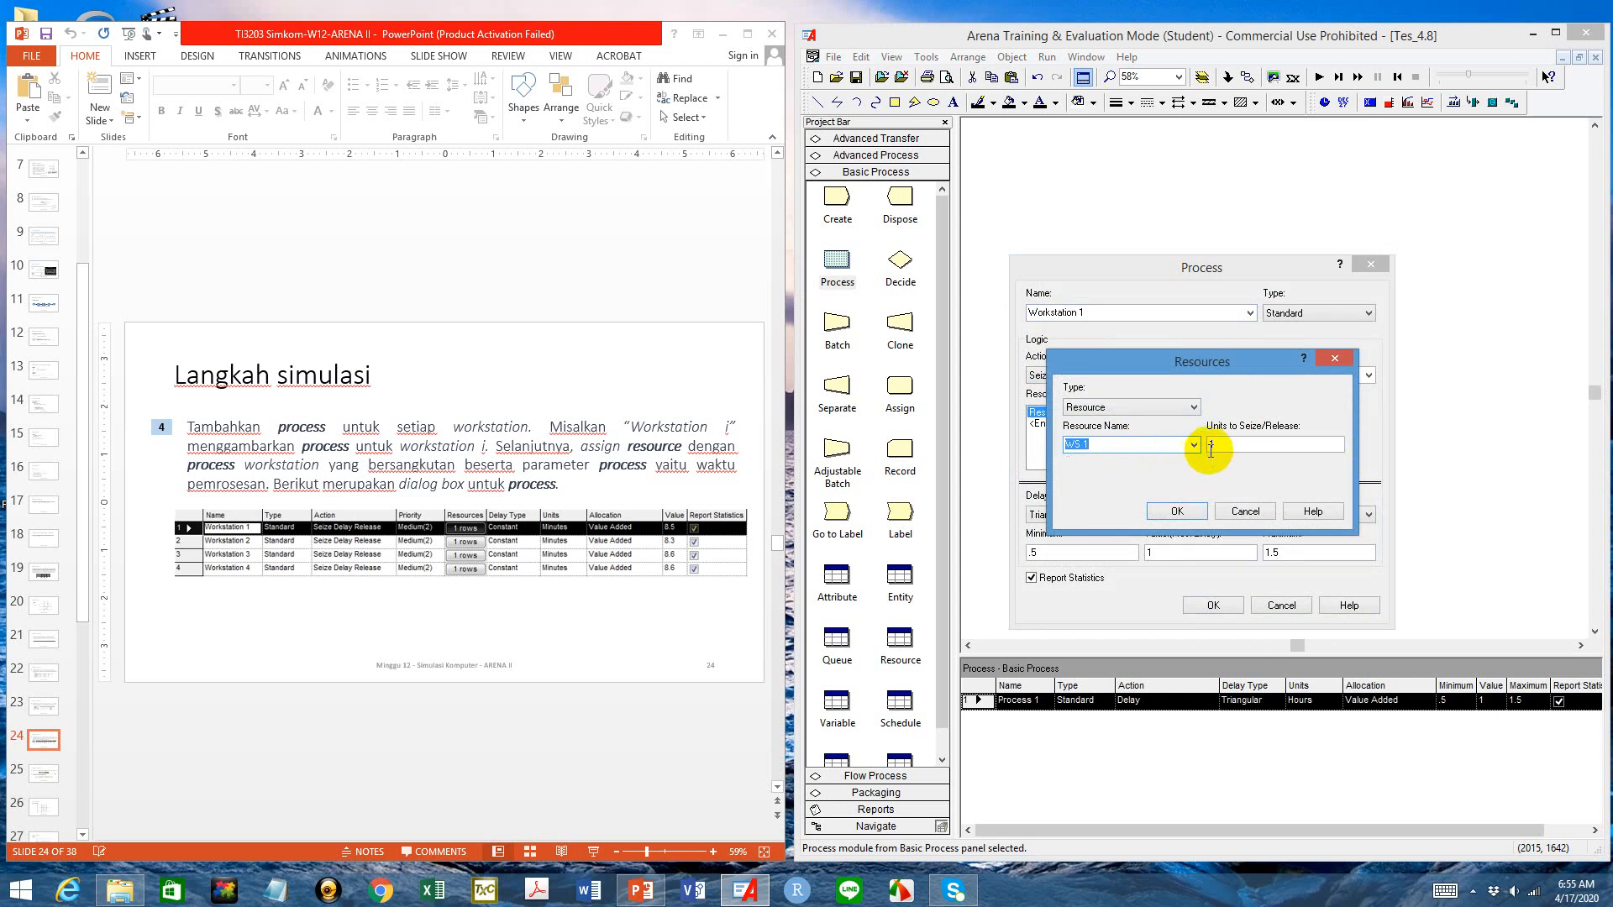
click(1202, 507)
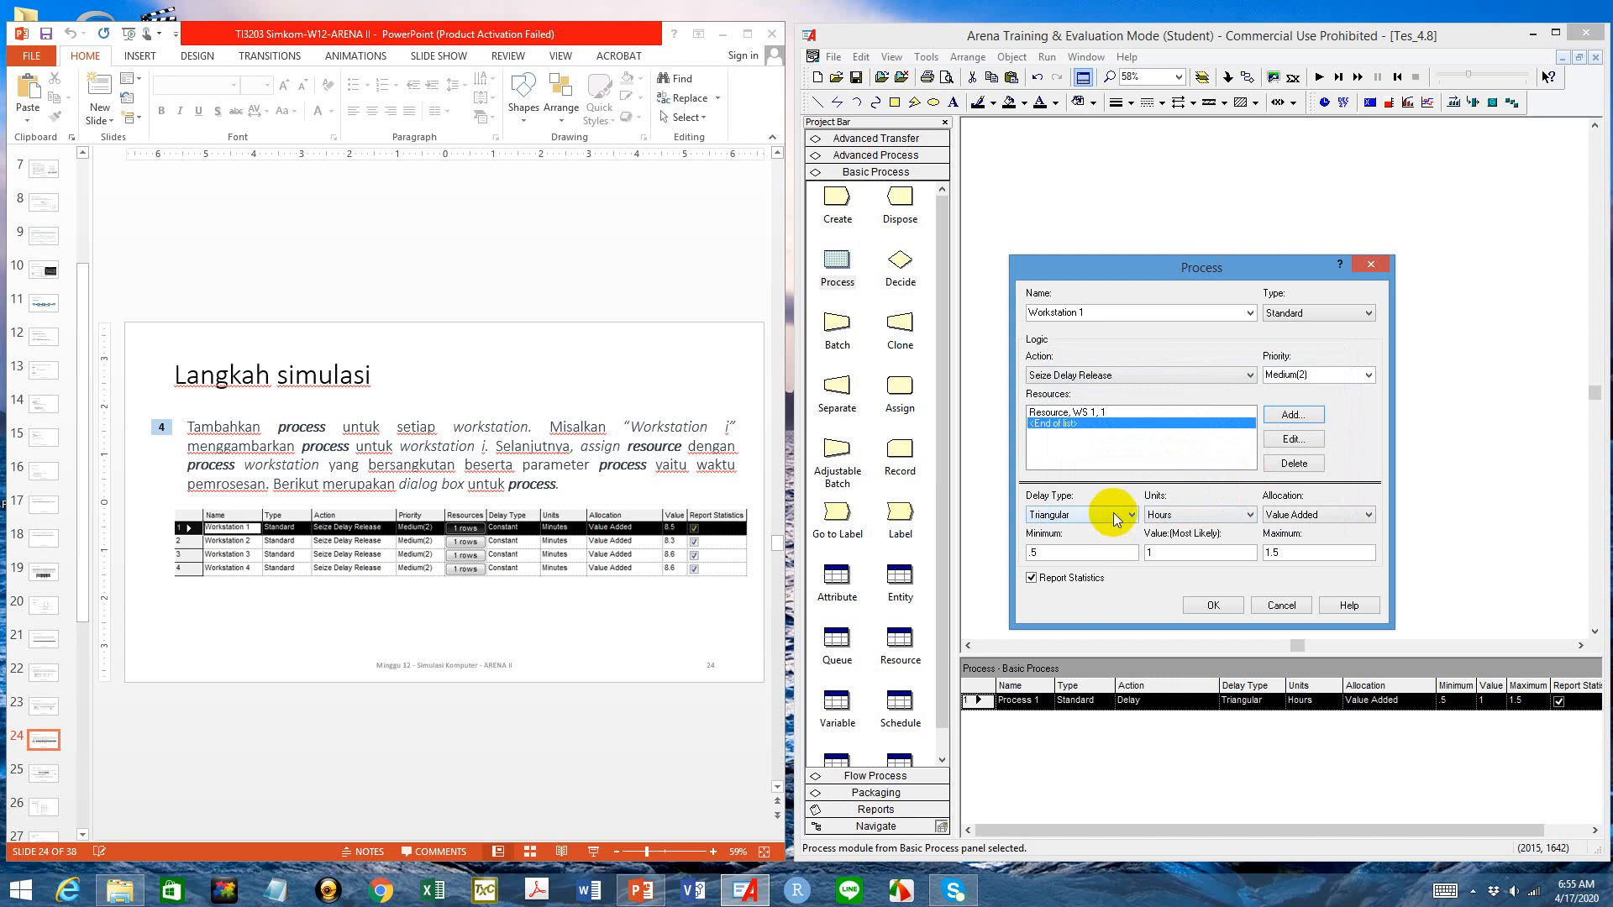
Set the Workstation 1 process's delay type to Constant and its units to Minutes
click(1112, 512)
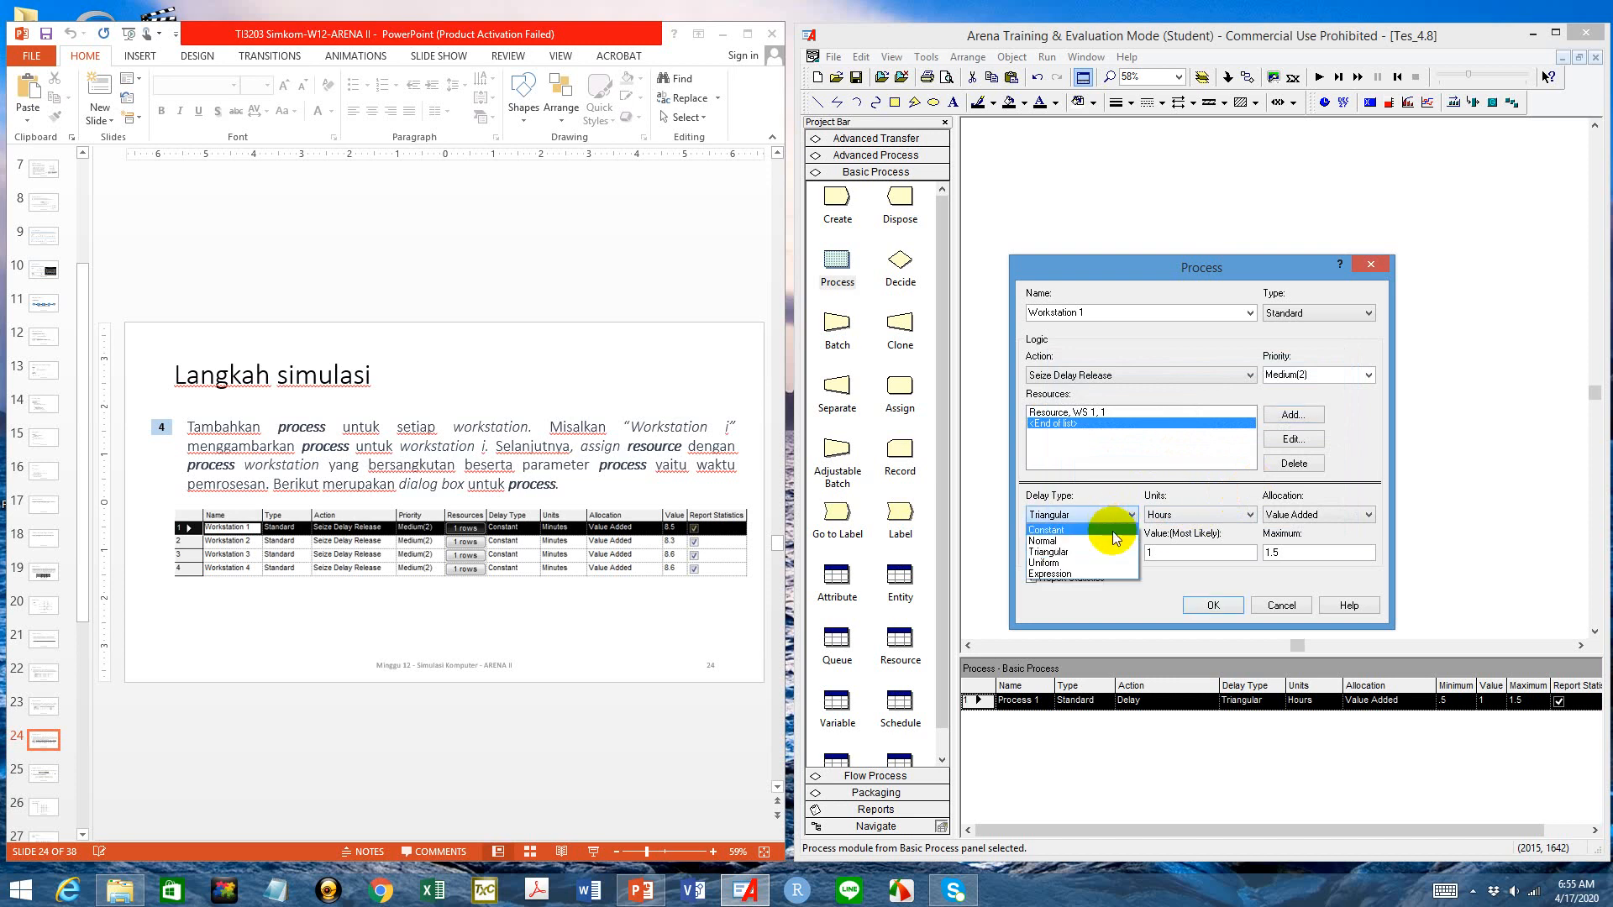
click(1113, 531)
click(1210, 517)
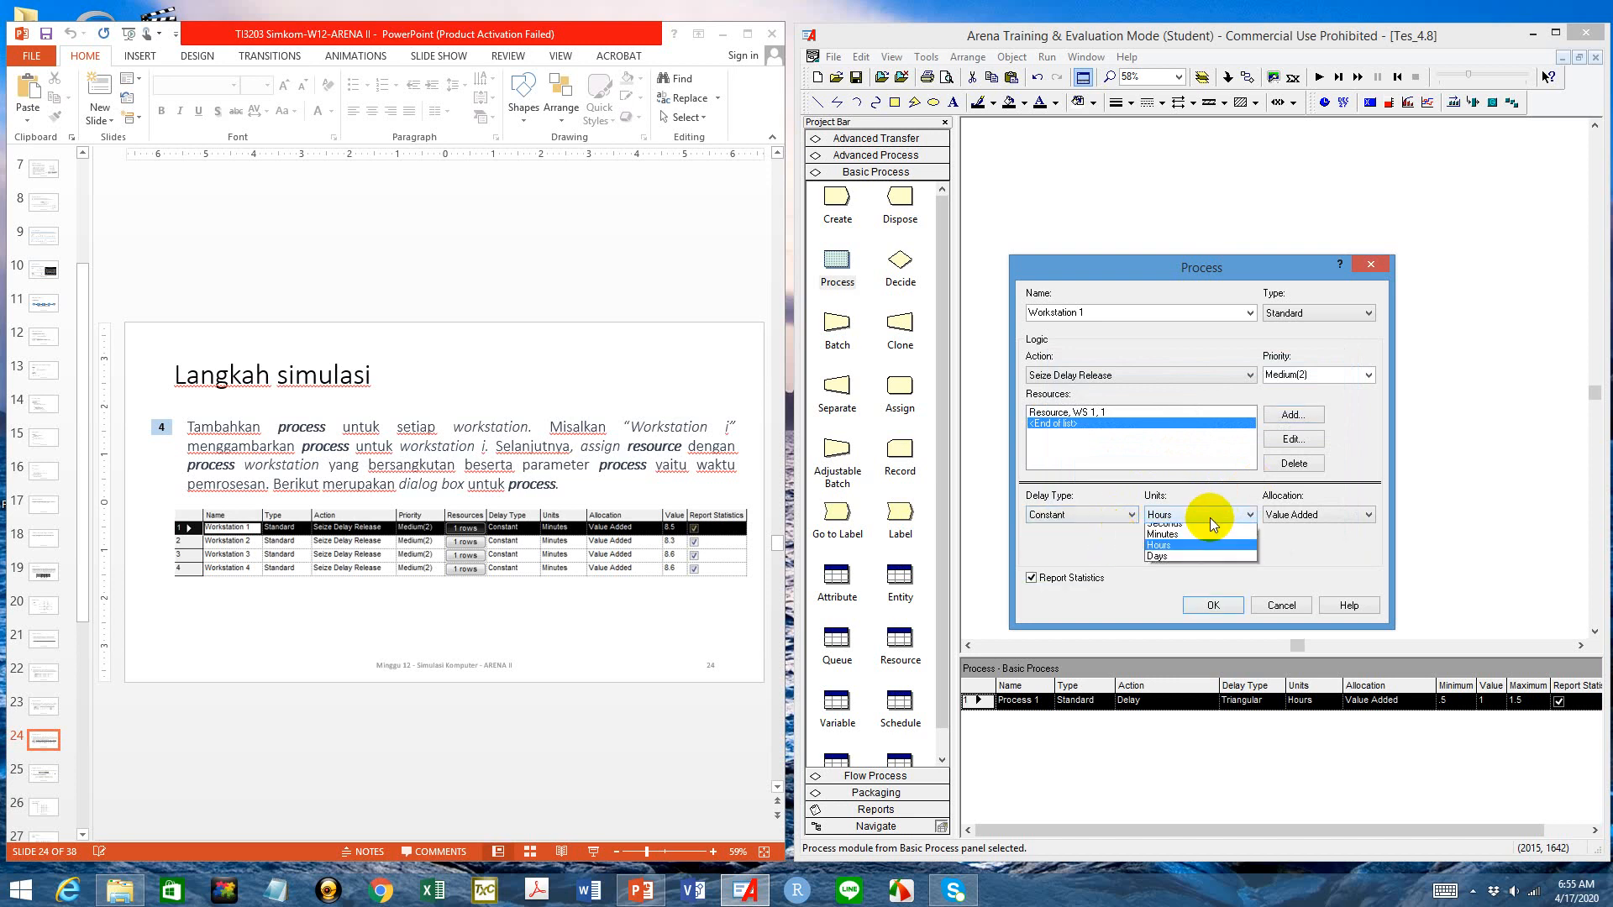
click(1208, 539)
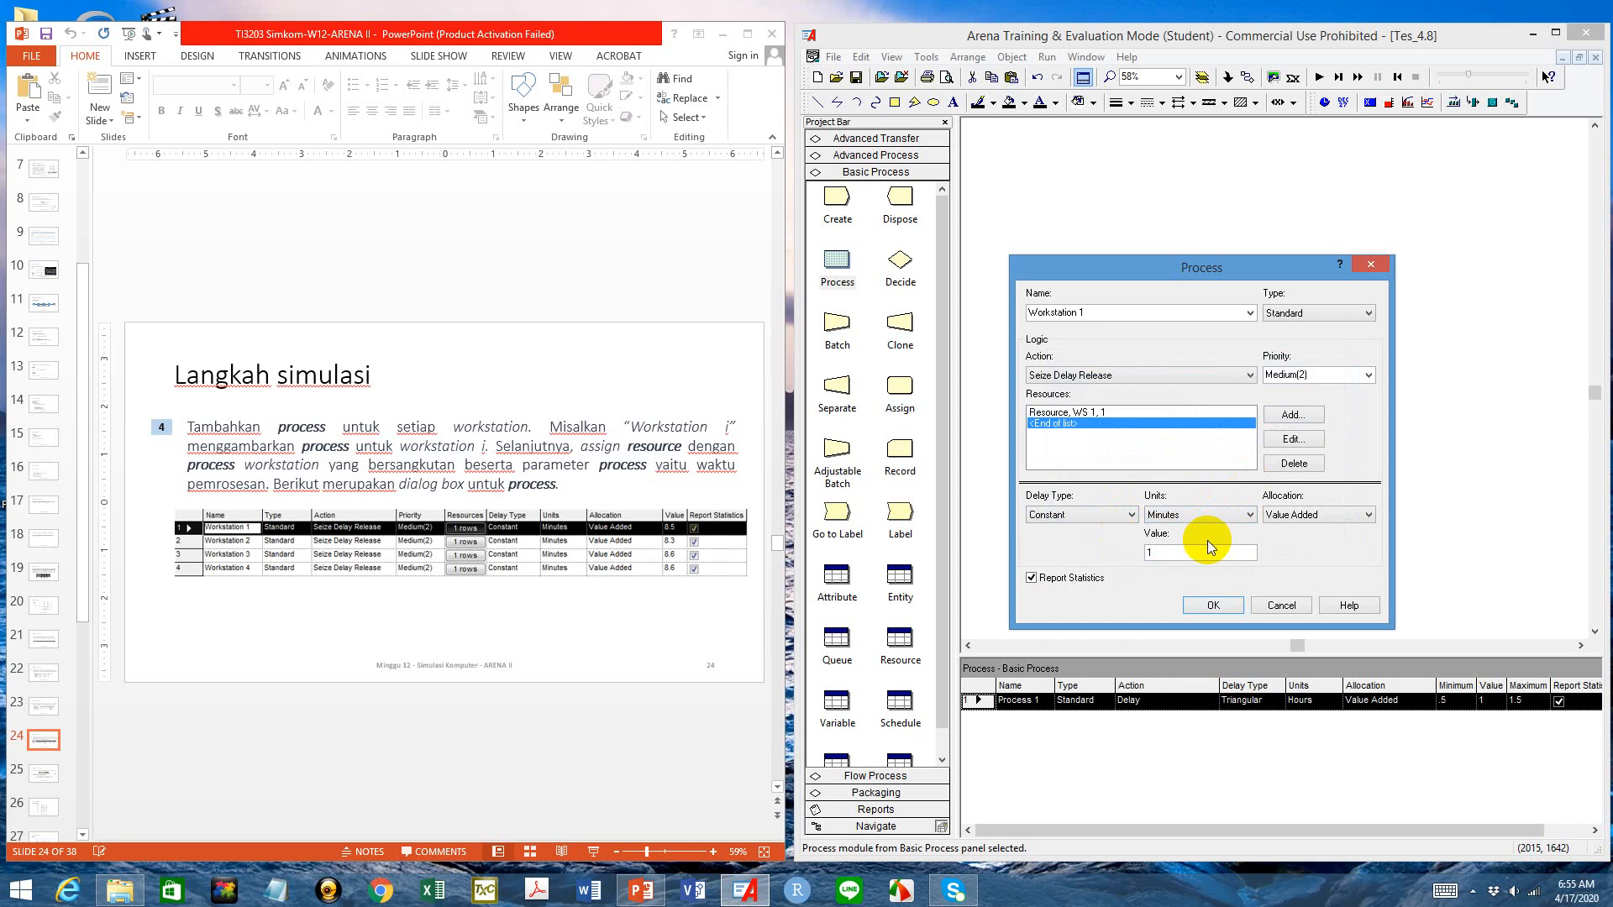
Look up Workstation 1's process time on the PowerPoint slides and set the process's delay value to 8.5 in Arena
click(1147, 551)
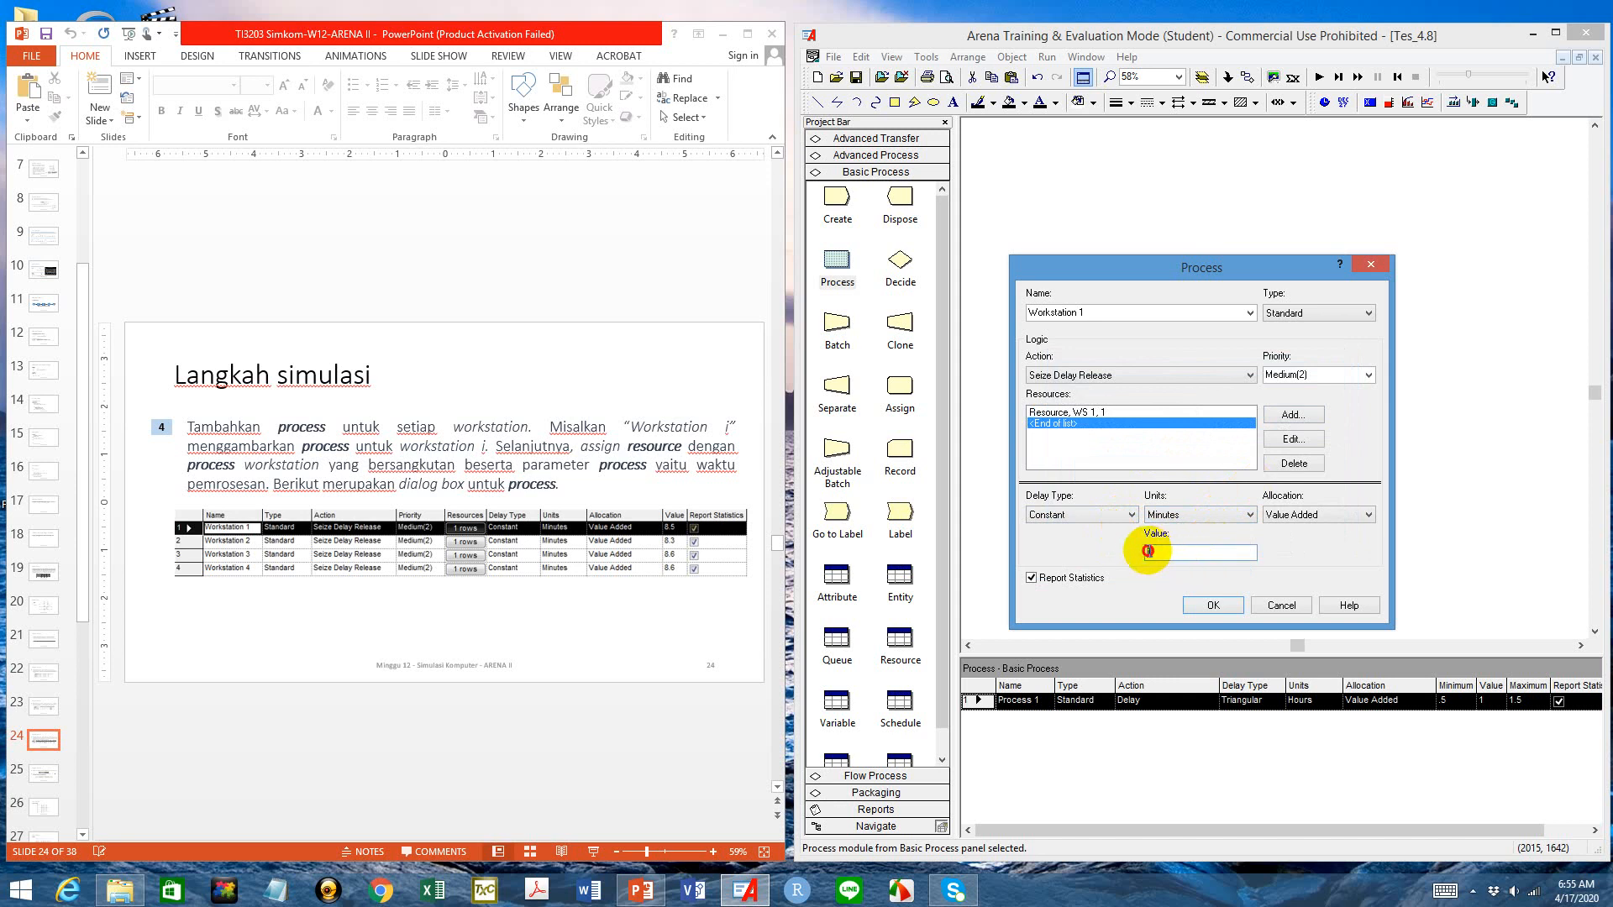
click(664, 617)
scroll(663, 616, up, 2)
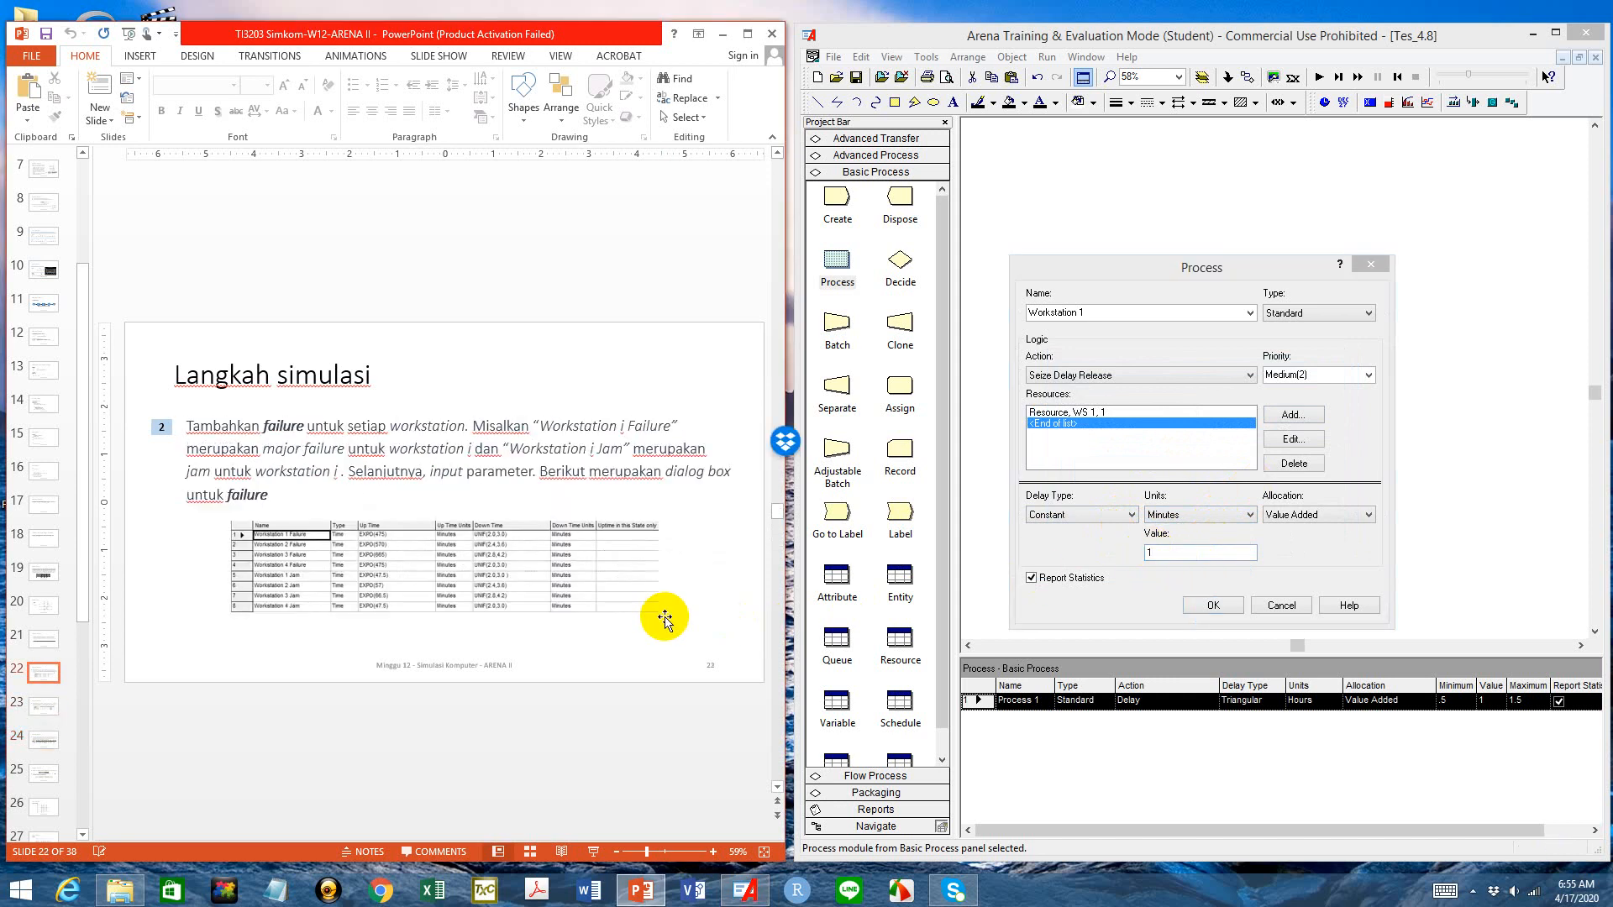
scroll(664, 617, up, 3)
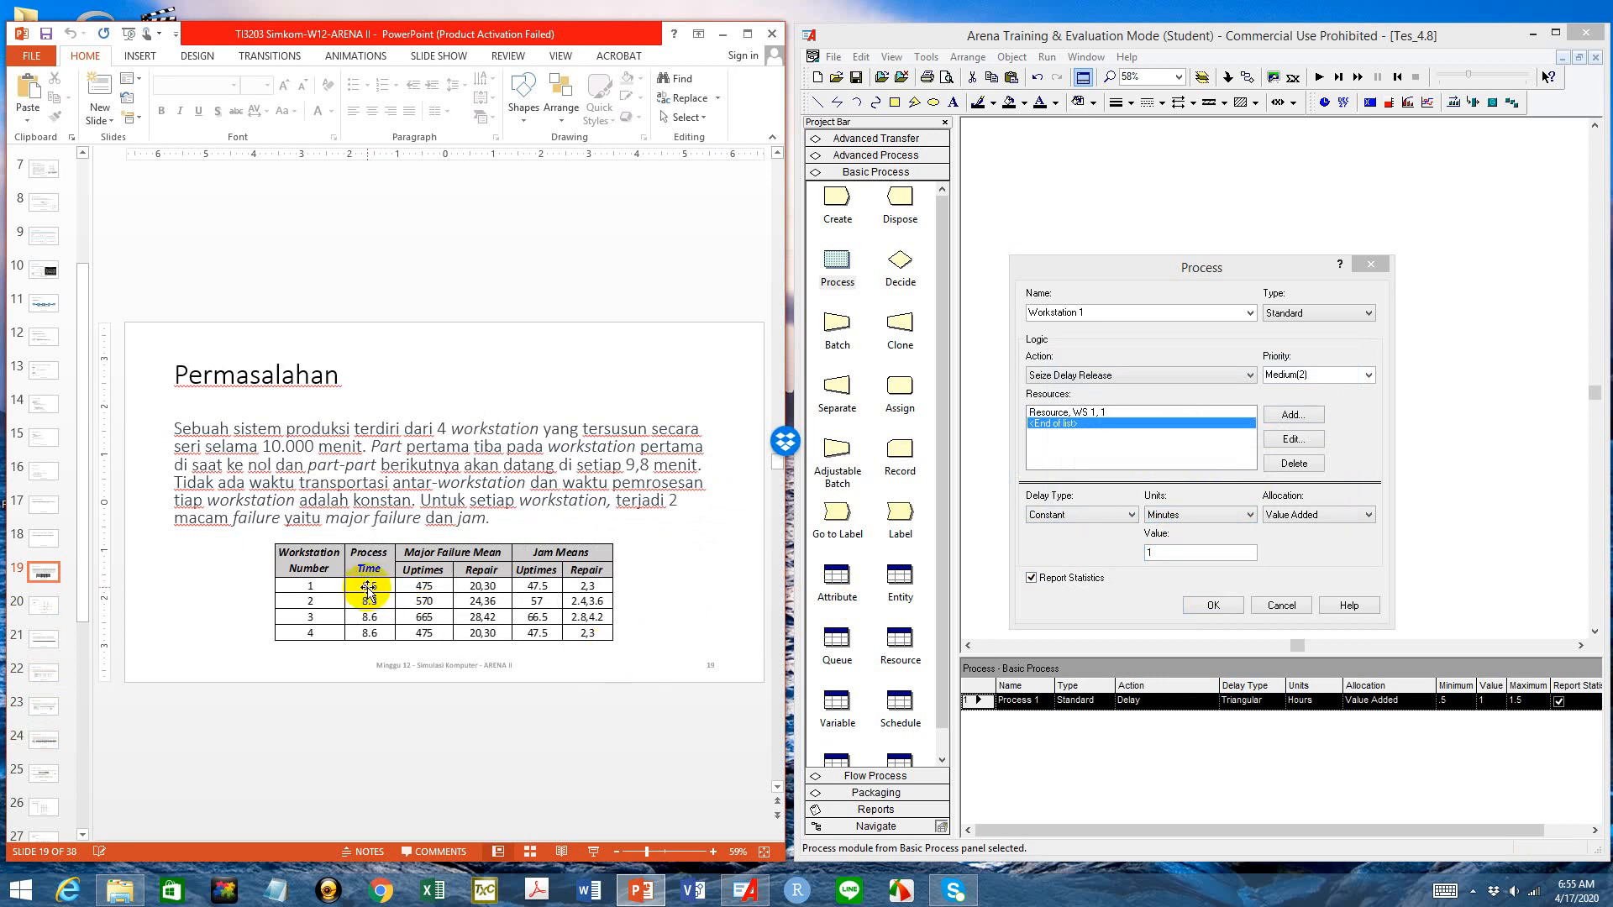
scroll(368, 591, down, 4)
scroll(367, 592, down, 1)
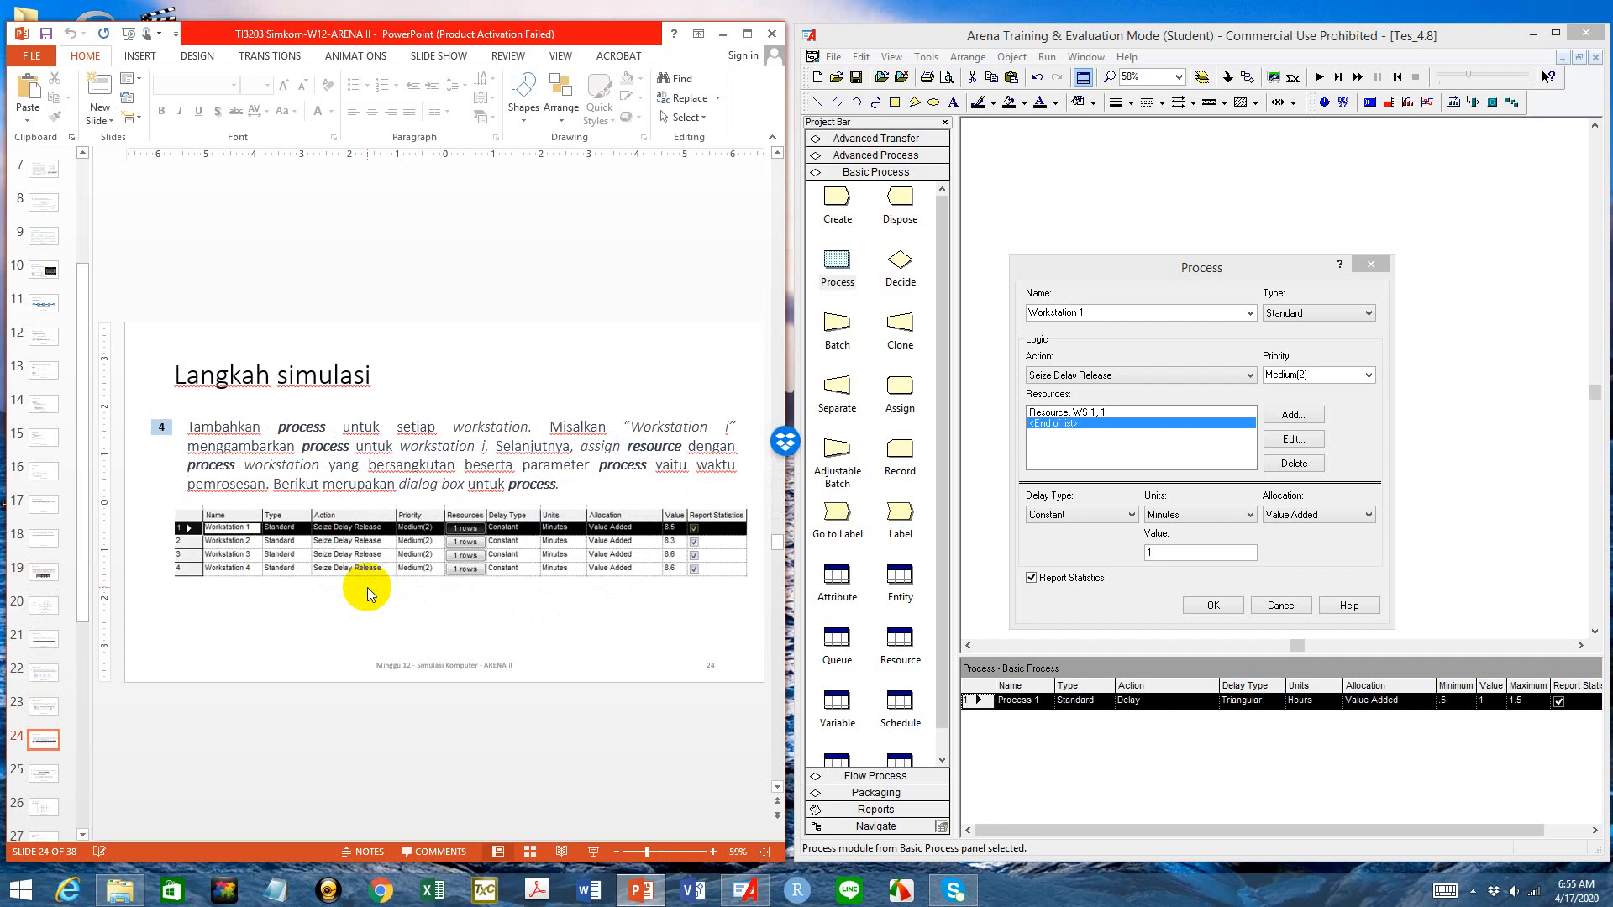
click(1147, 552)
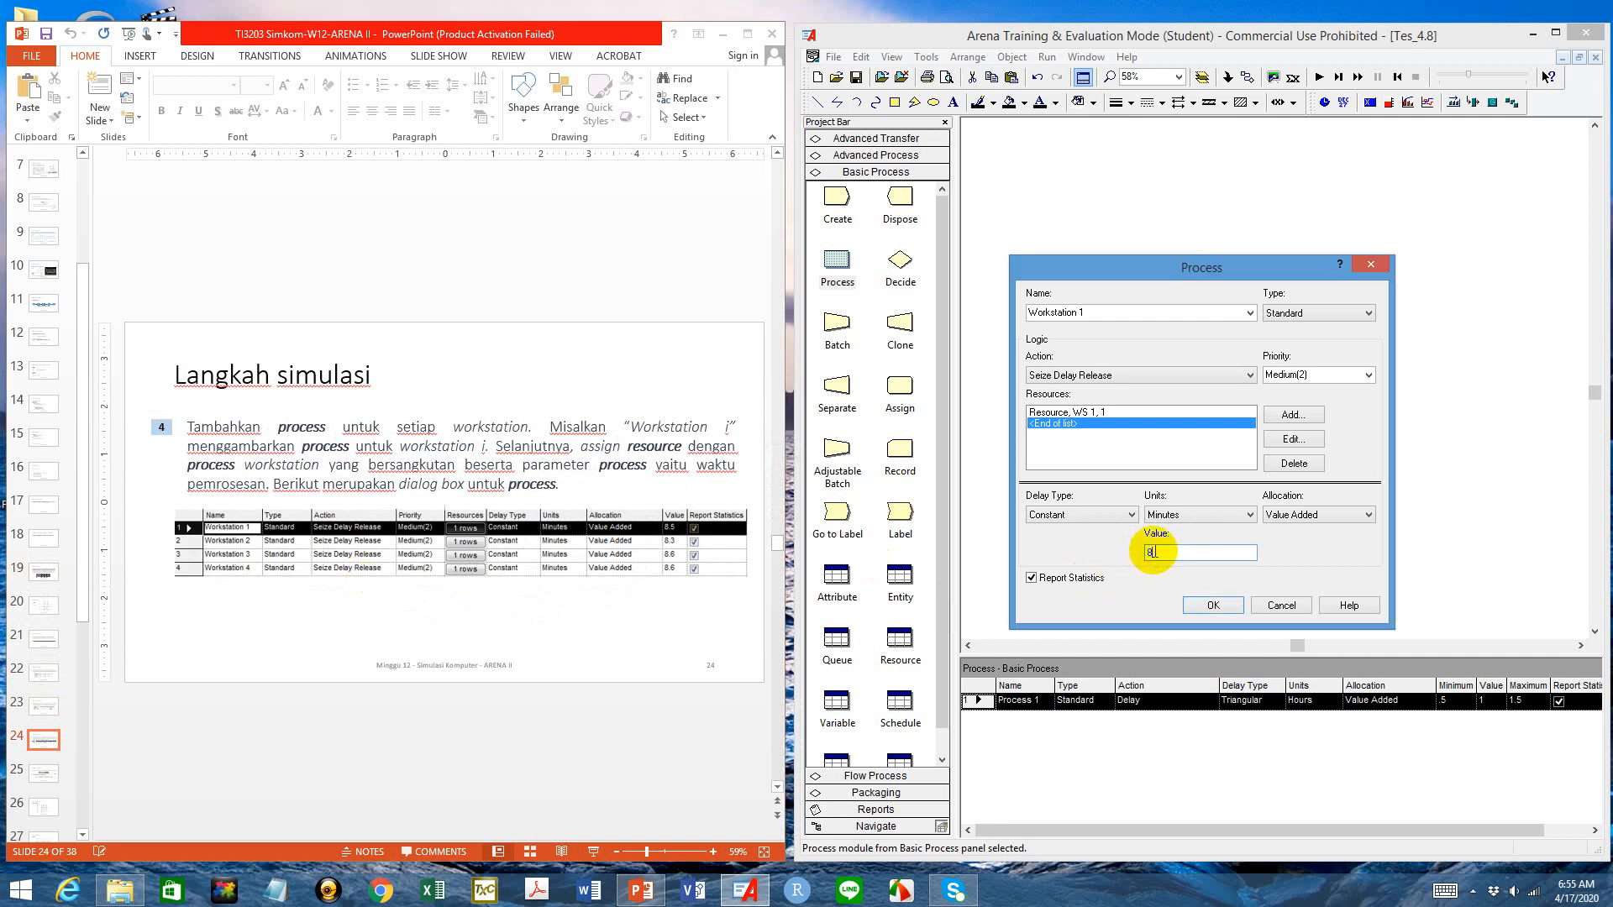
click(1222, 606)
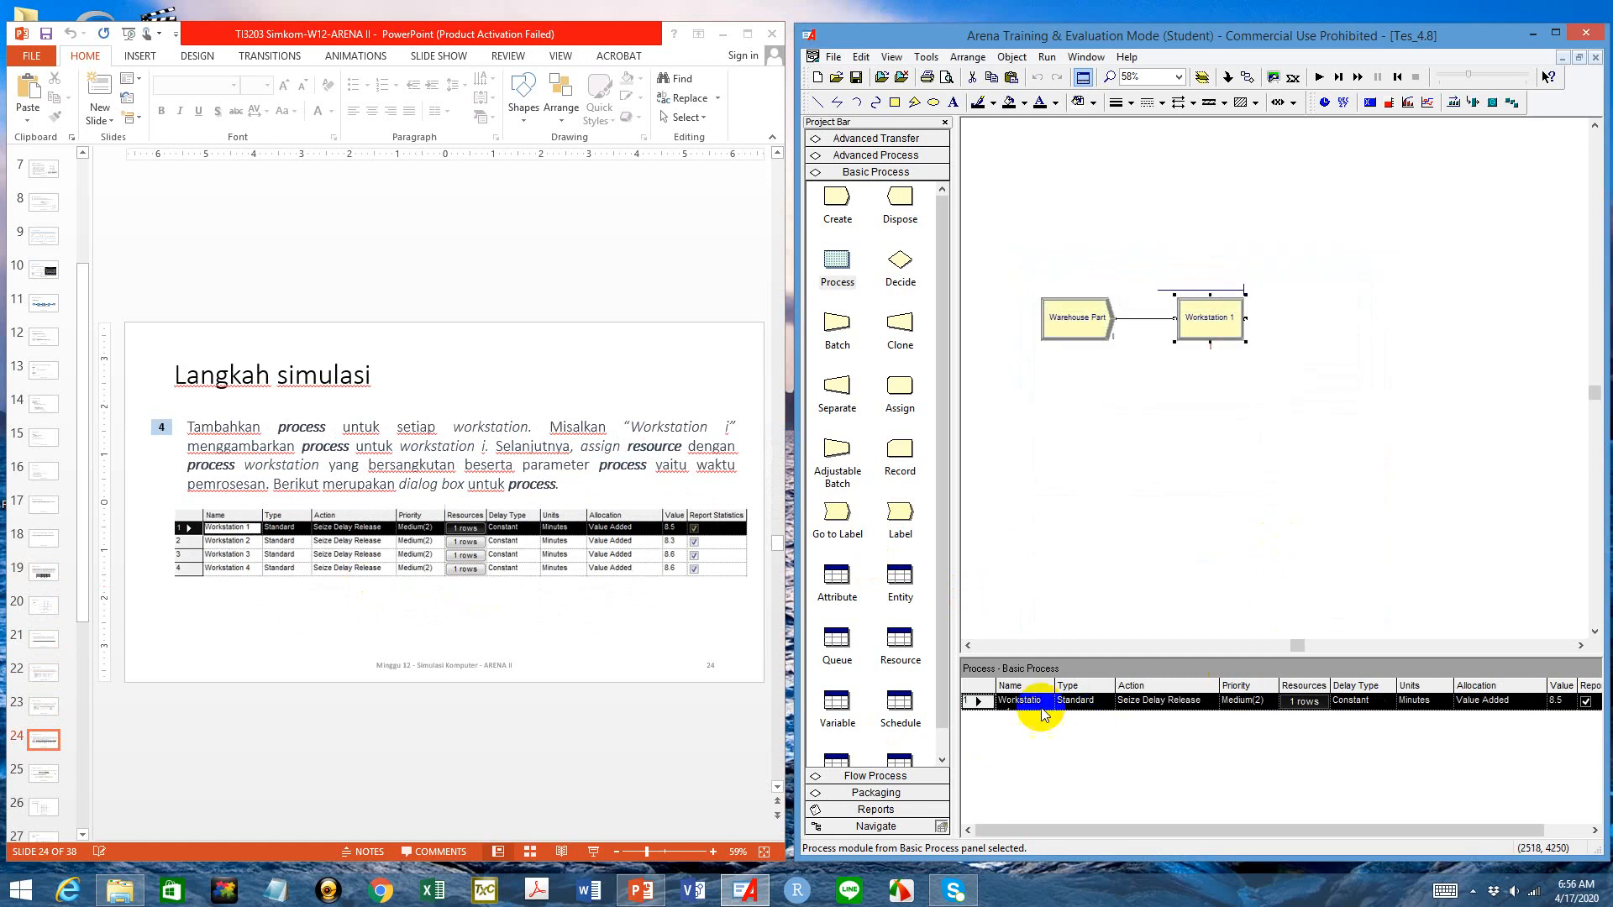
Widen the Name column of the Process table and review the rest of the Workstation 1 row
drag(1055, 687, 1079, 688)
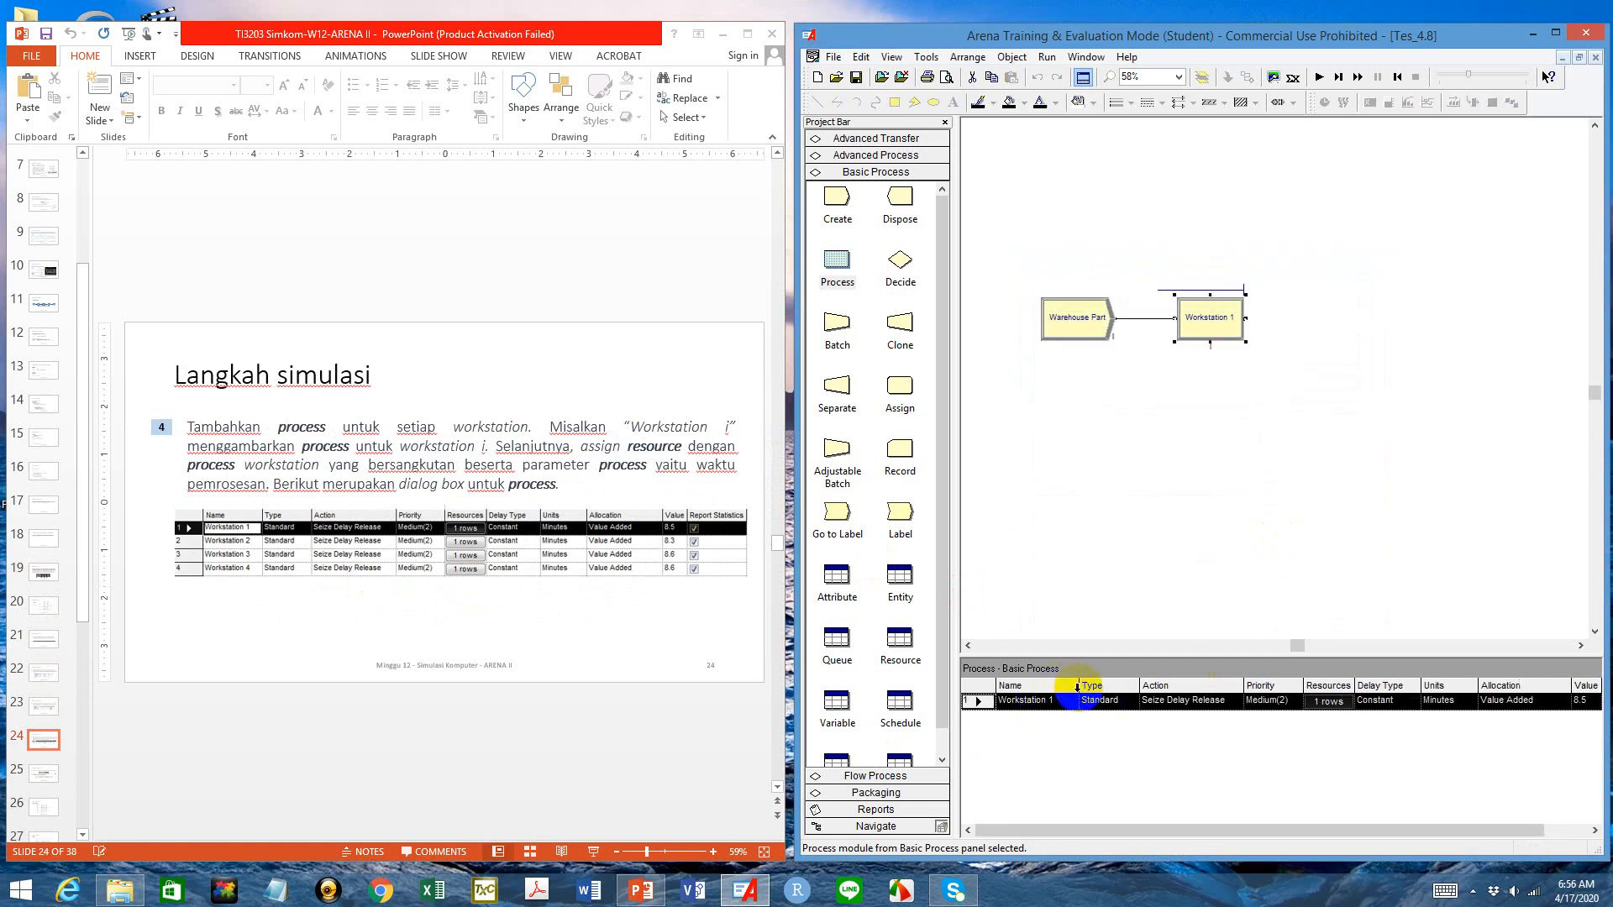
drag(1275, 830, 1319, 840)
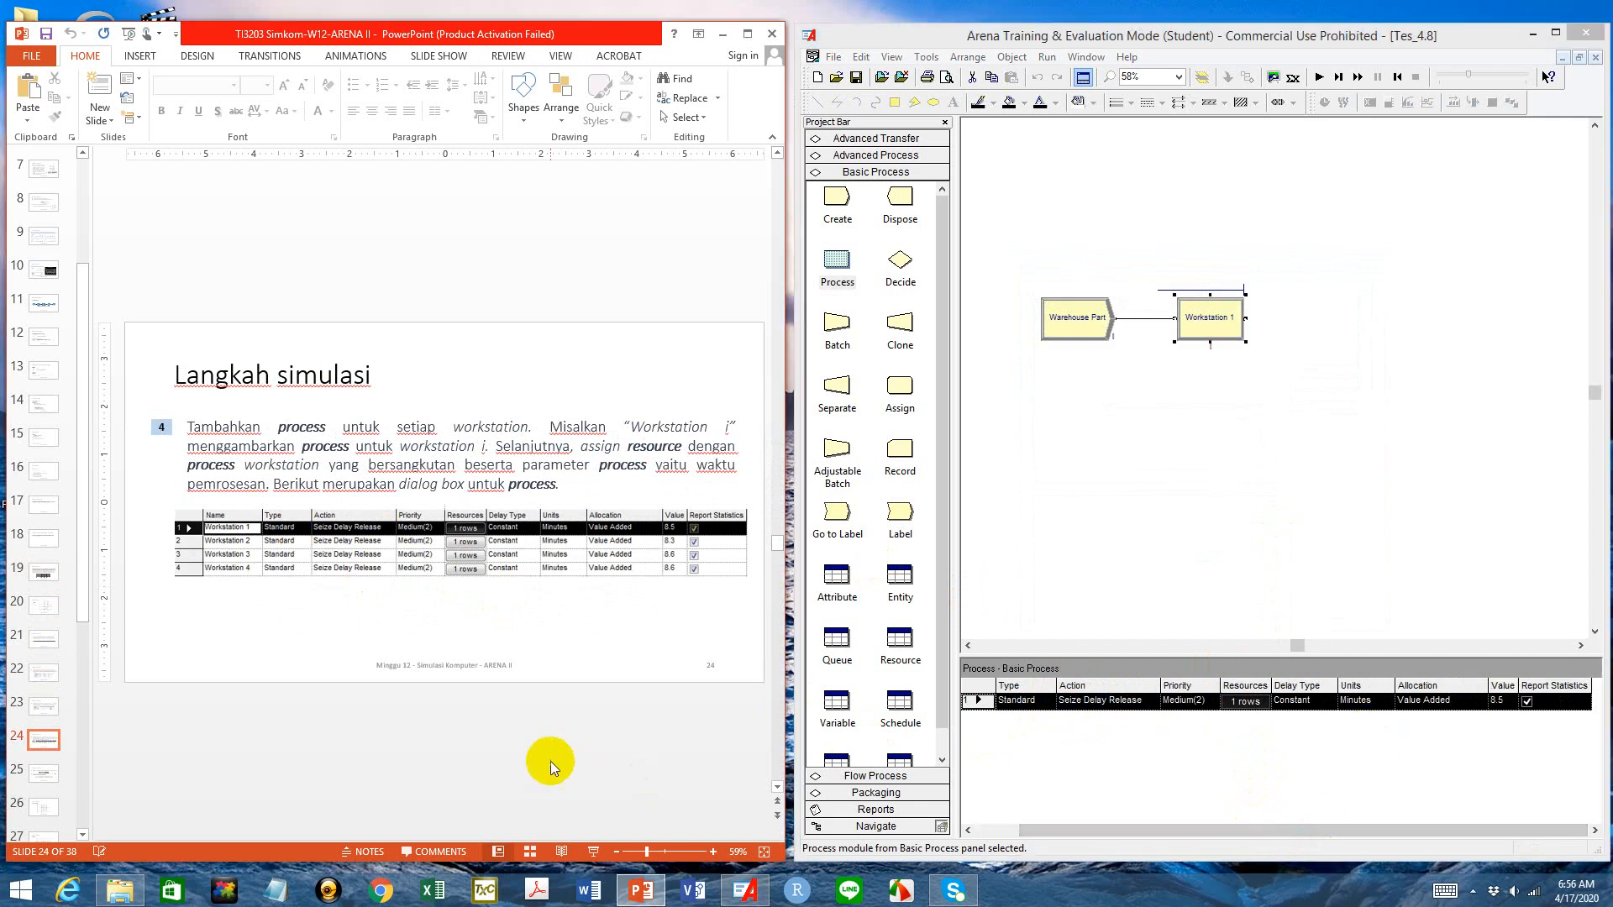
Run the PowerPoint presentation to view slides 25 and 26, and end it on slide 25
click(594, 851)
click(640, 694)
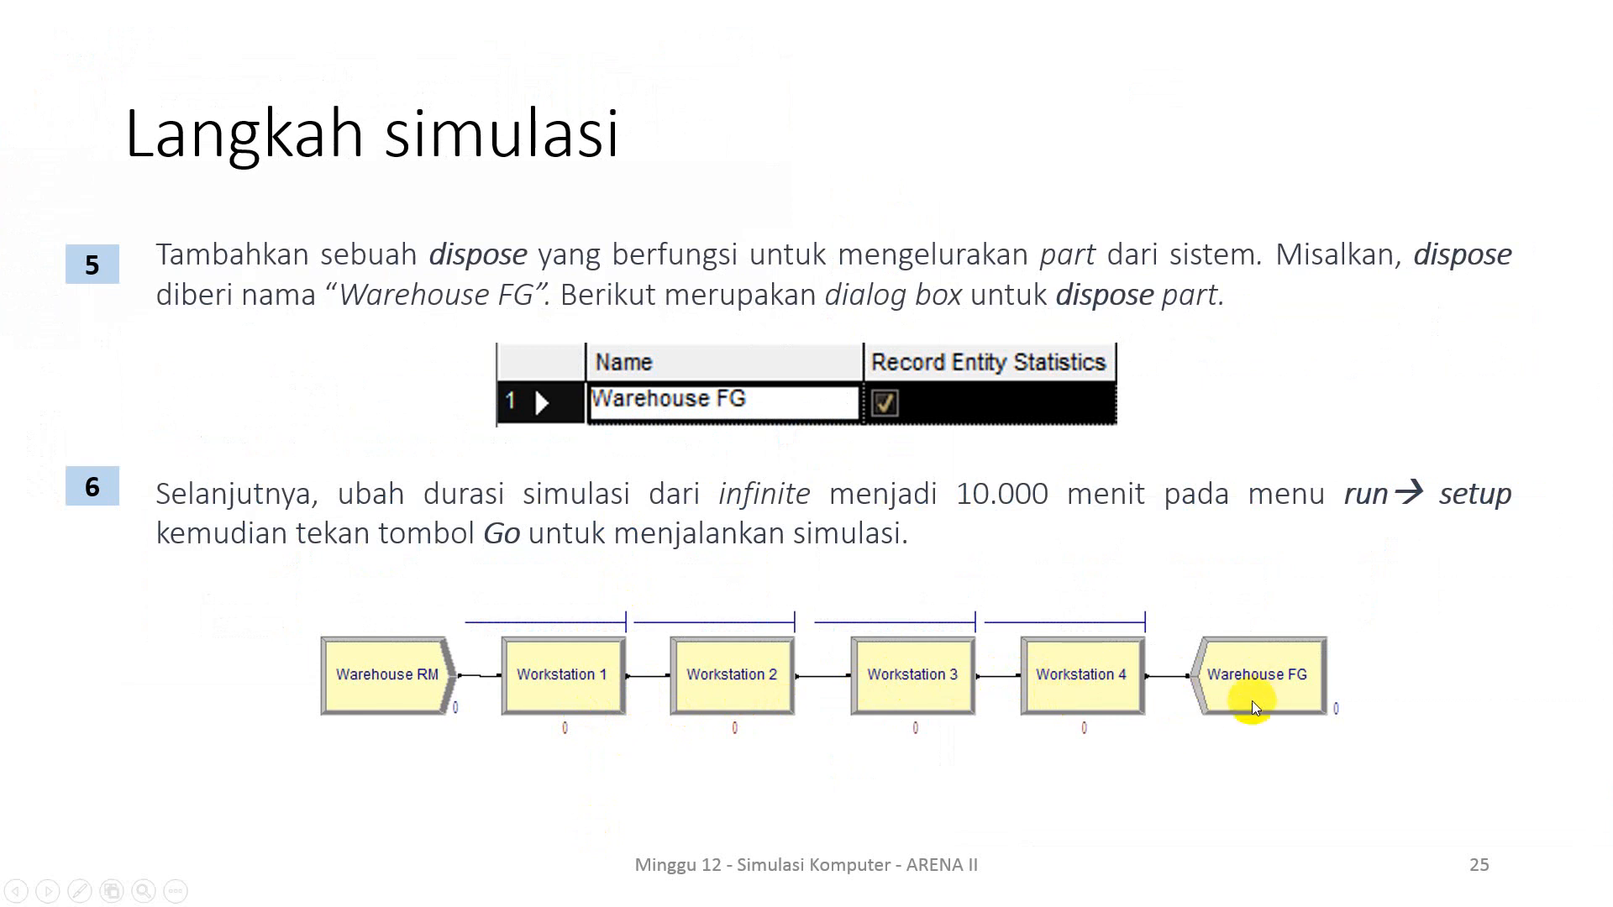
key(Right)
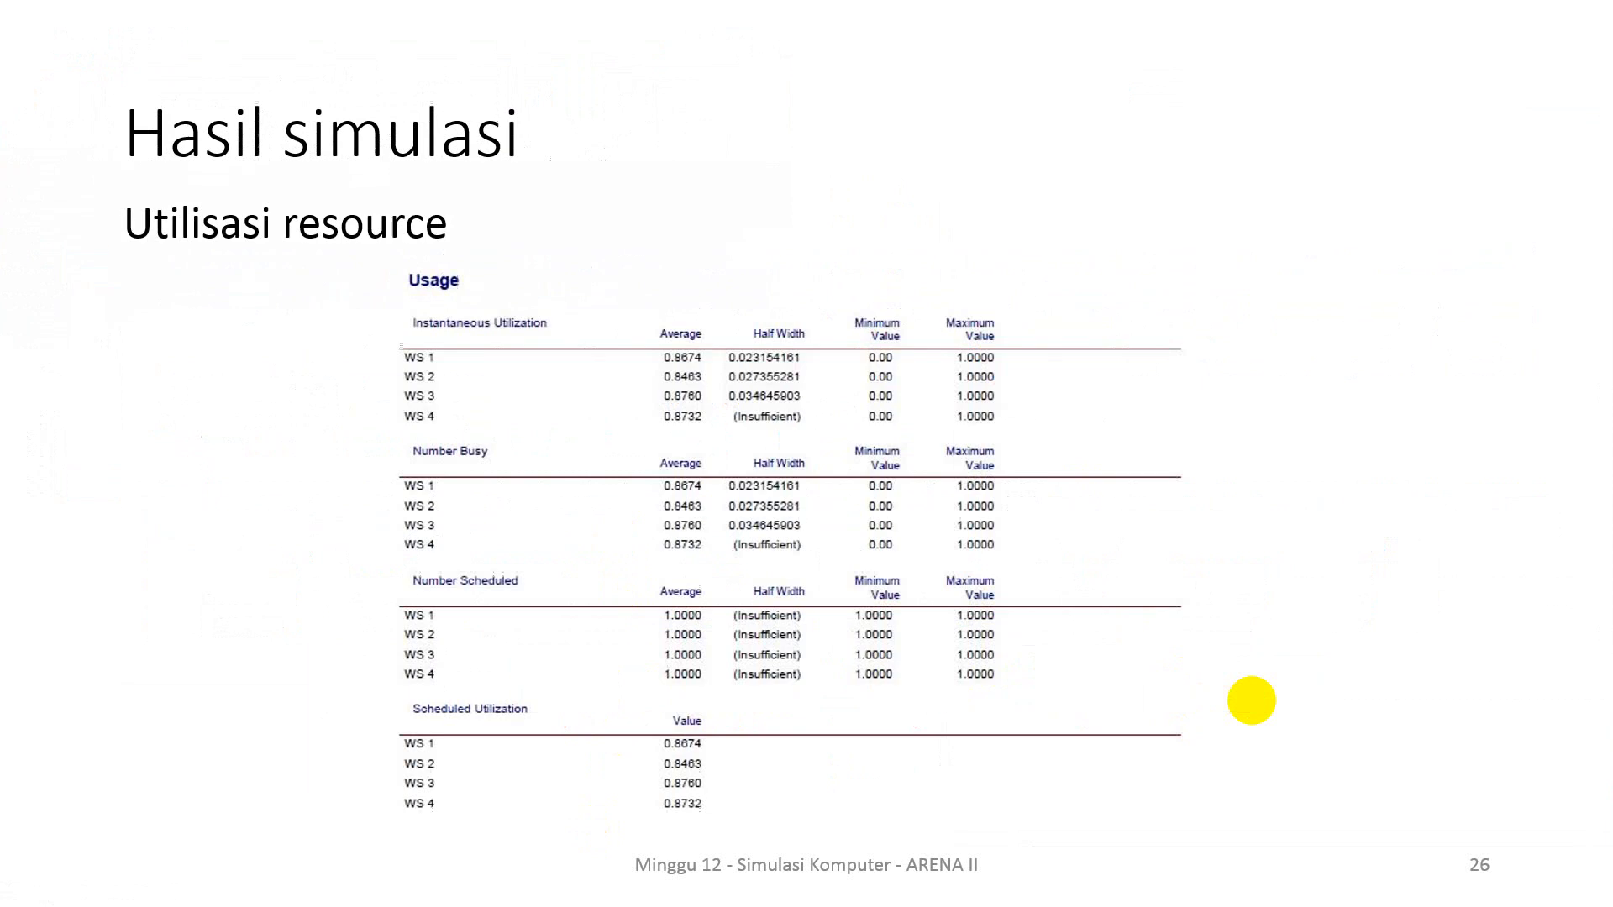
key(Left)
key(Escape)
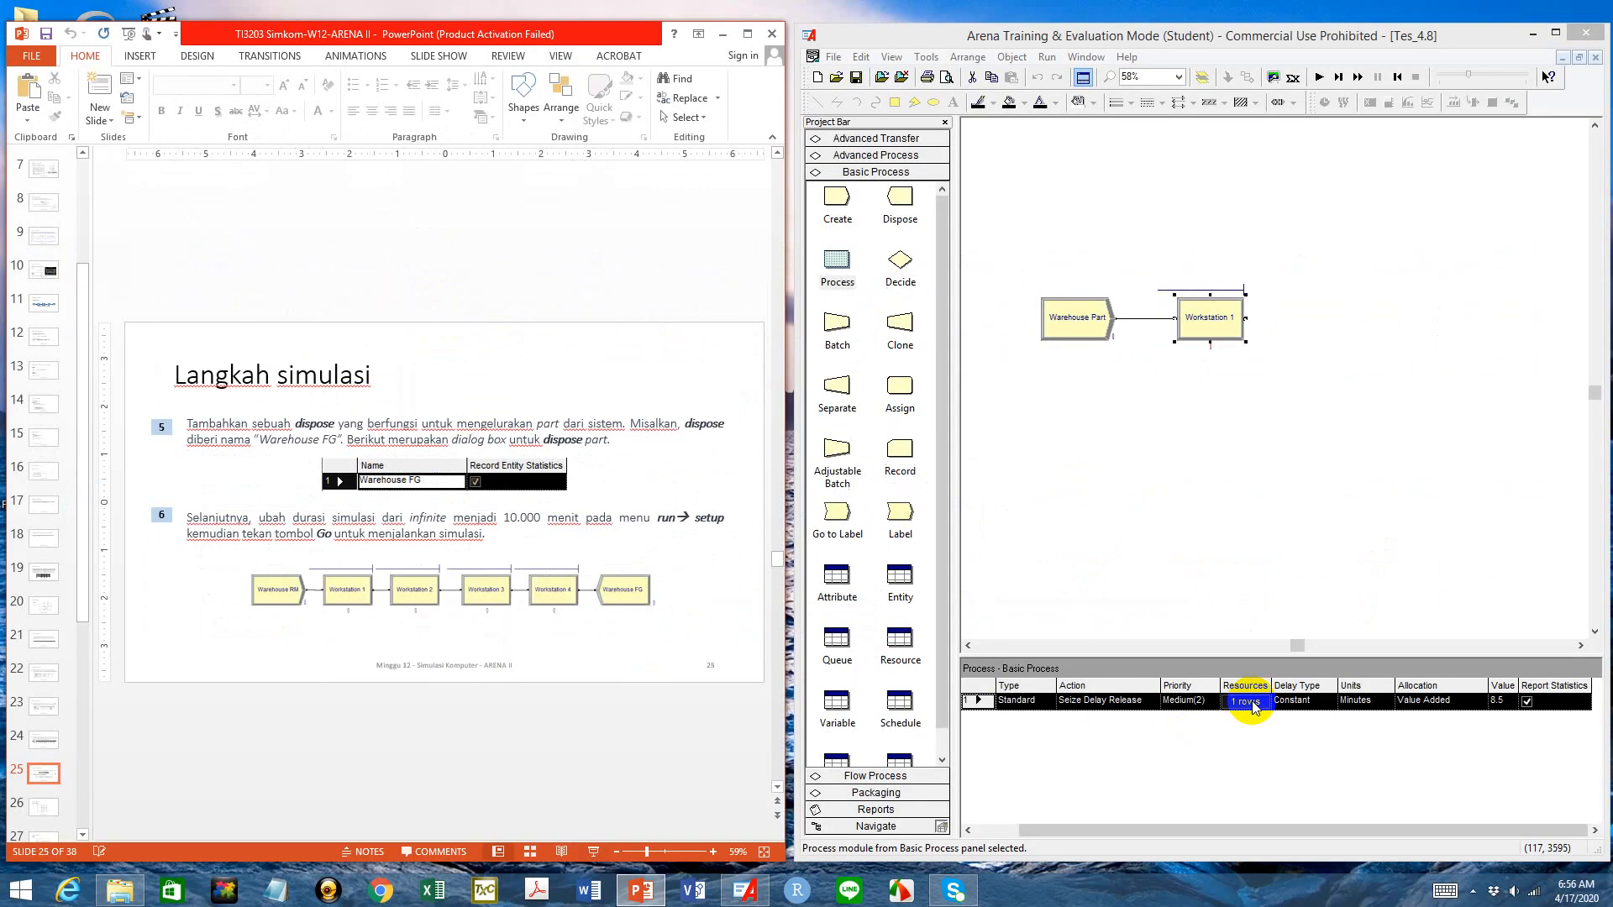
Return to Arena and close its window
click(1323, 279)
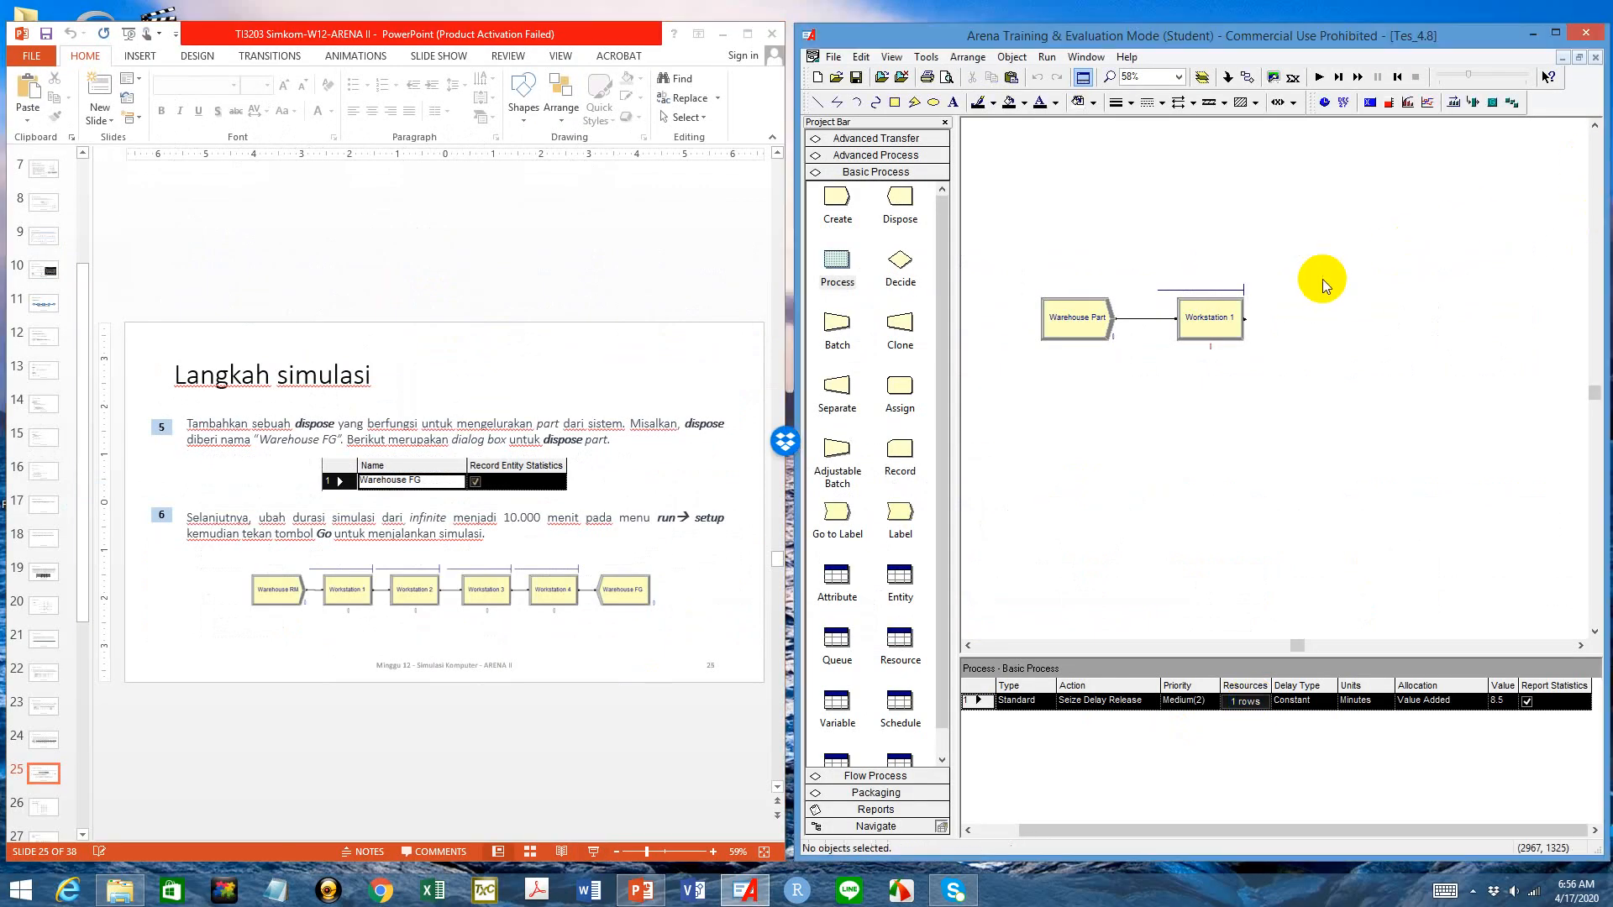
click(1586, 32)
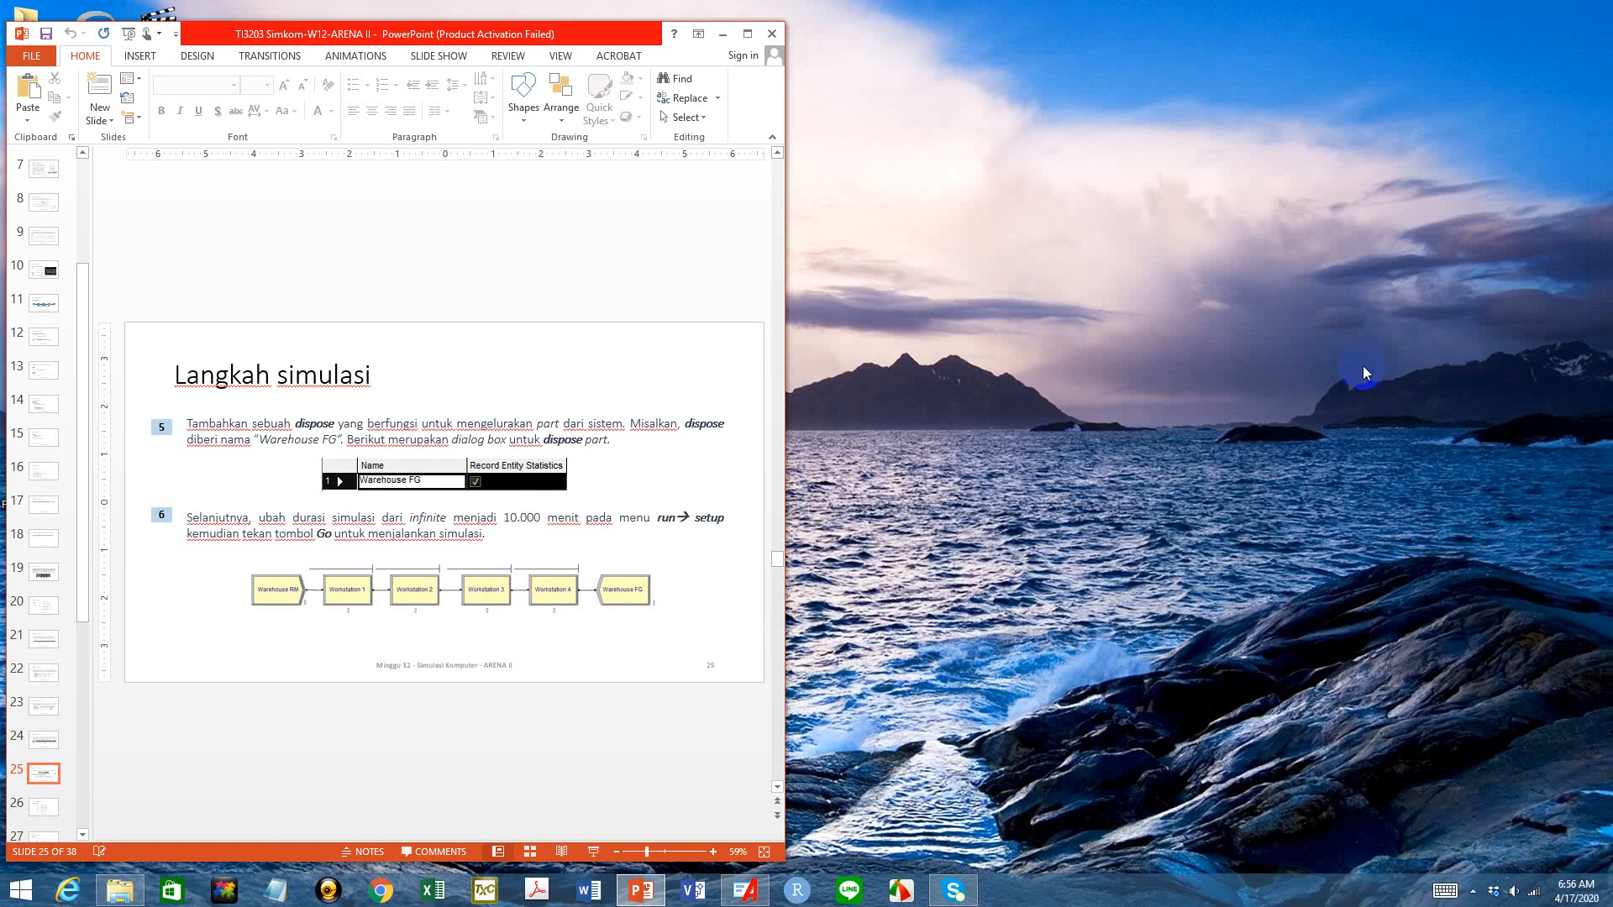
Open the Arena model 4.8 from the ARENA 4.8 folder in File Explorer, dismiss the evaluation notice and maximize the Arena window
click(120, 890)
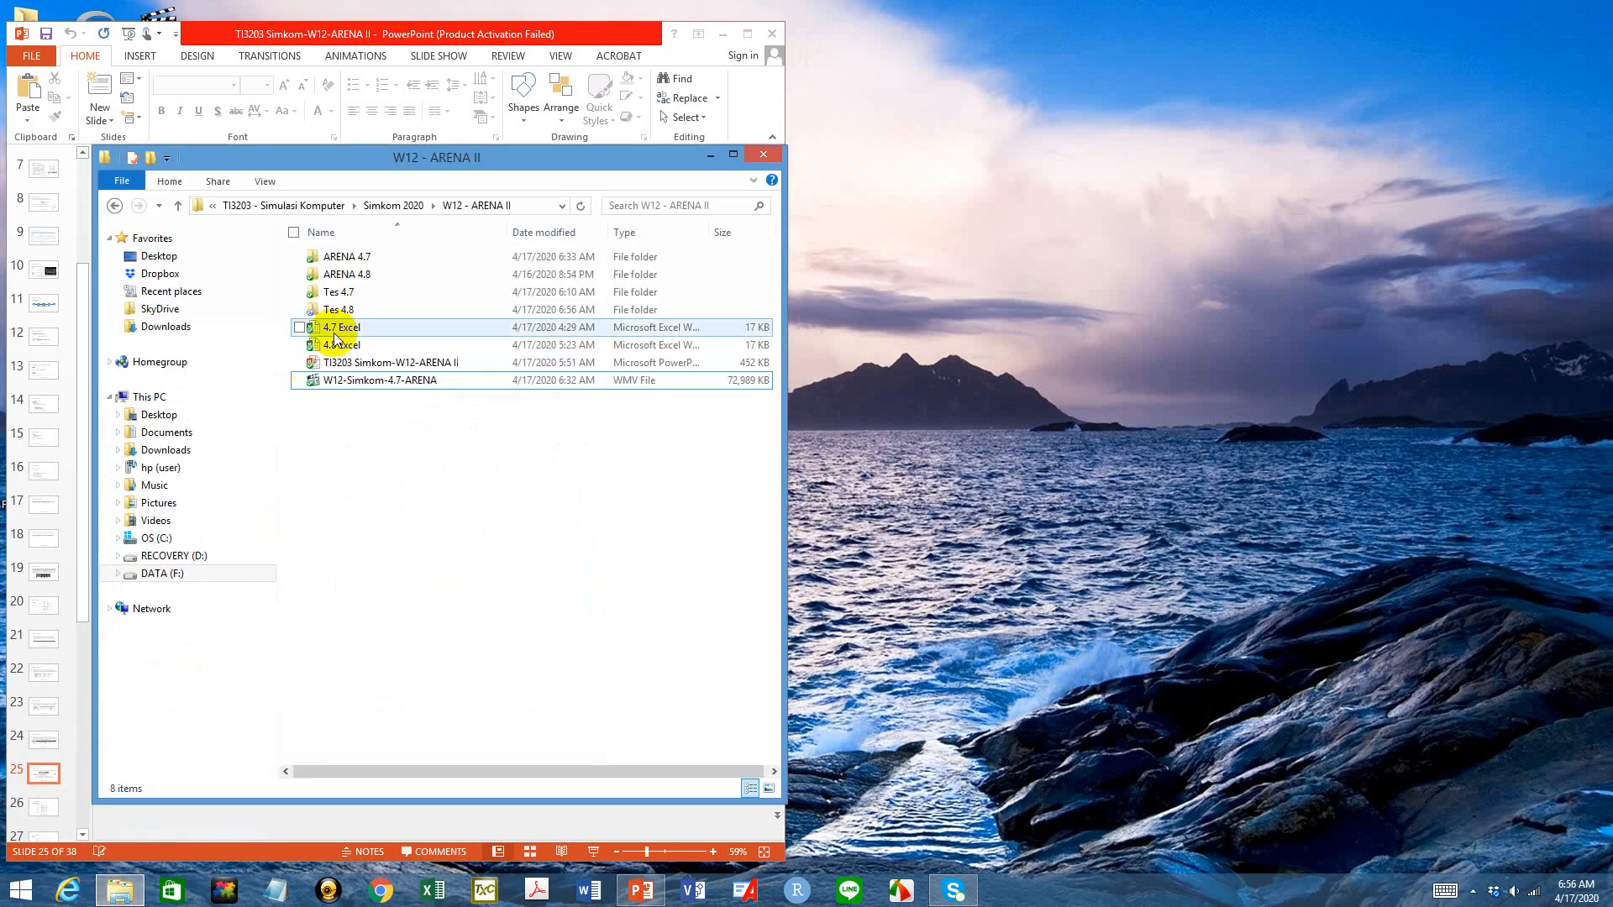
double_click(366, 273)
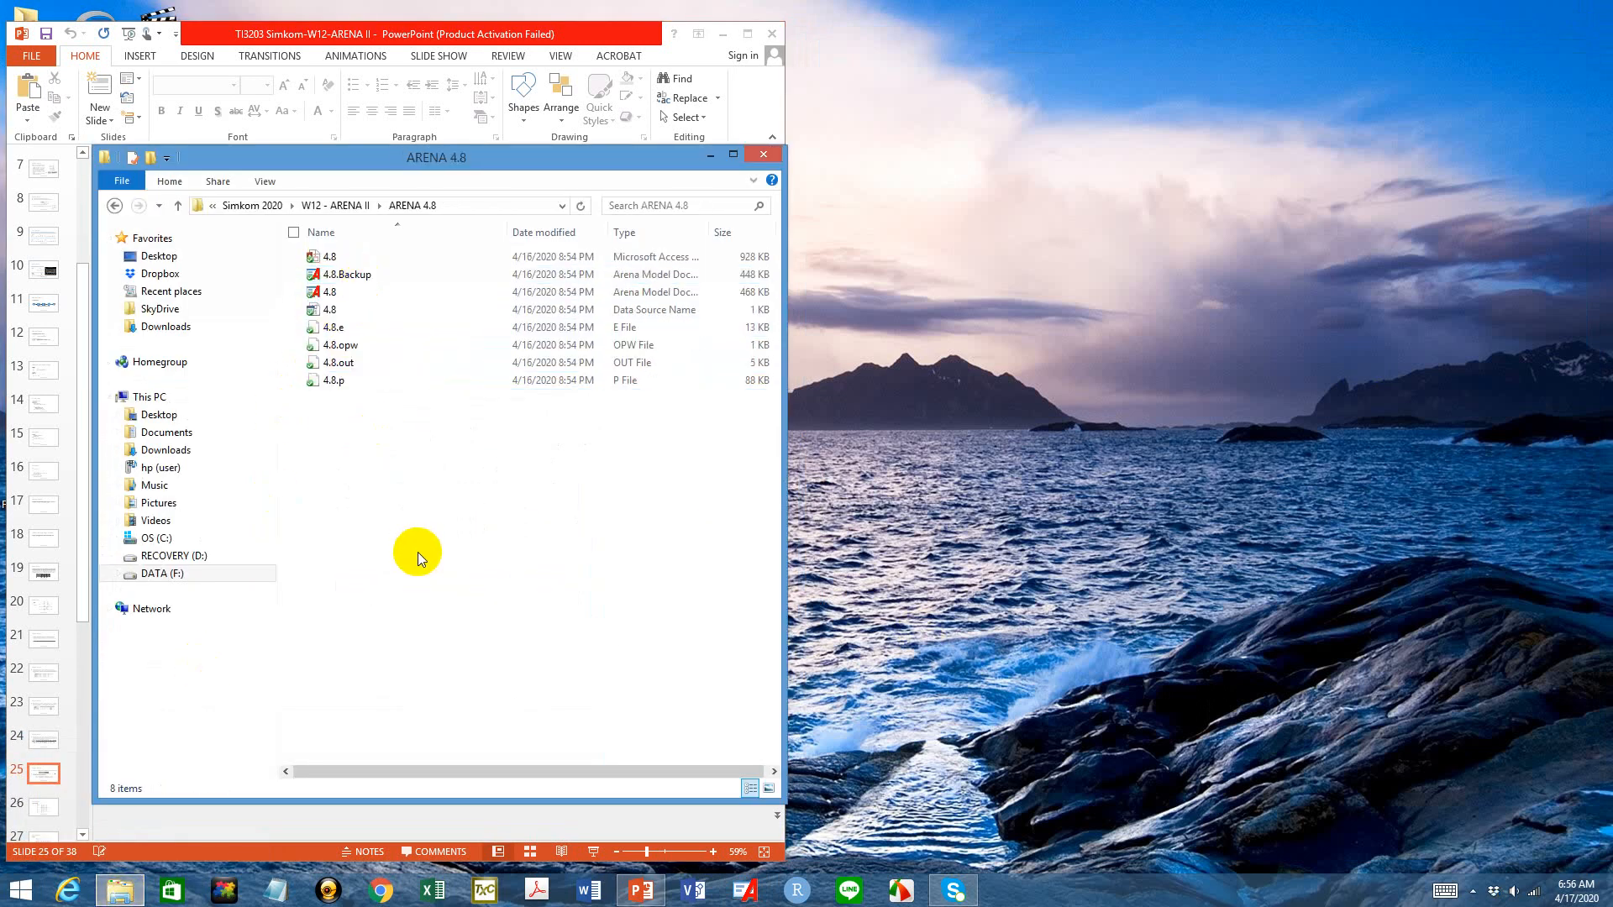
click(348, 291)
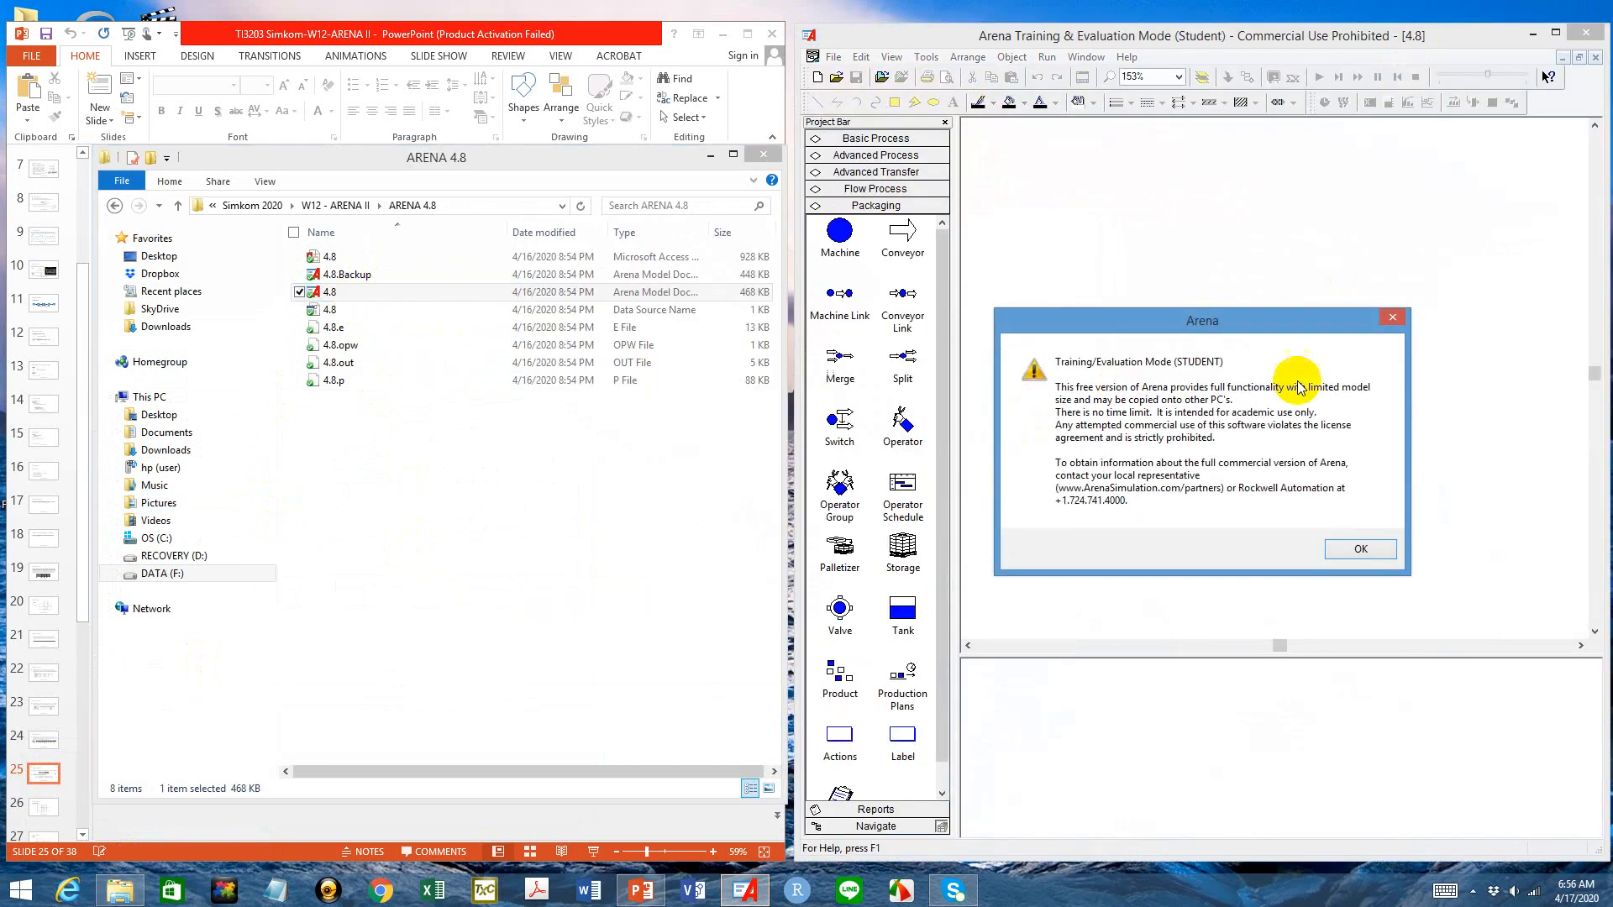
click(1361, 550)
click(1556, 33)
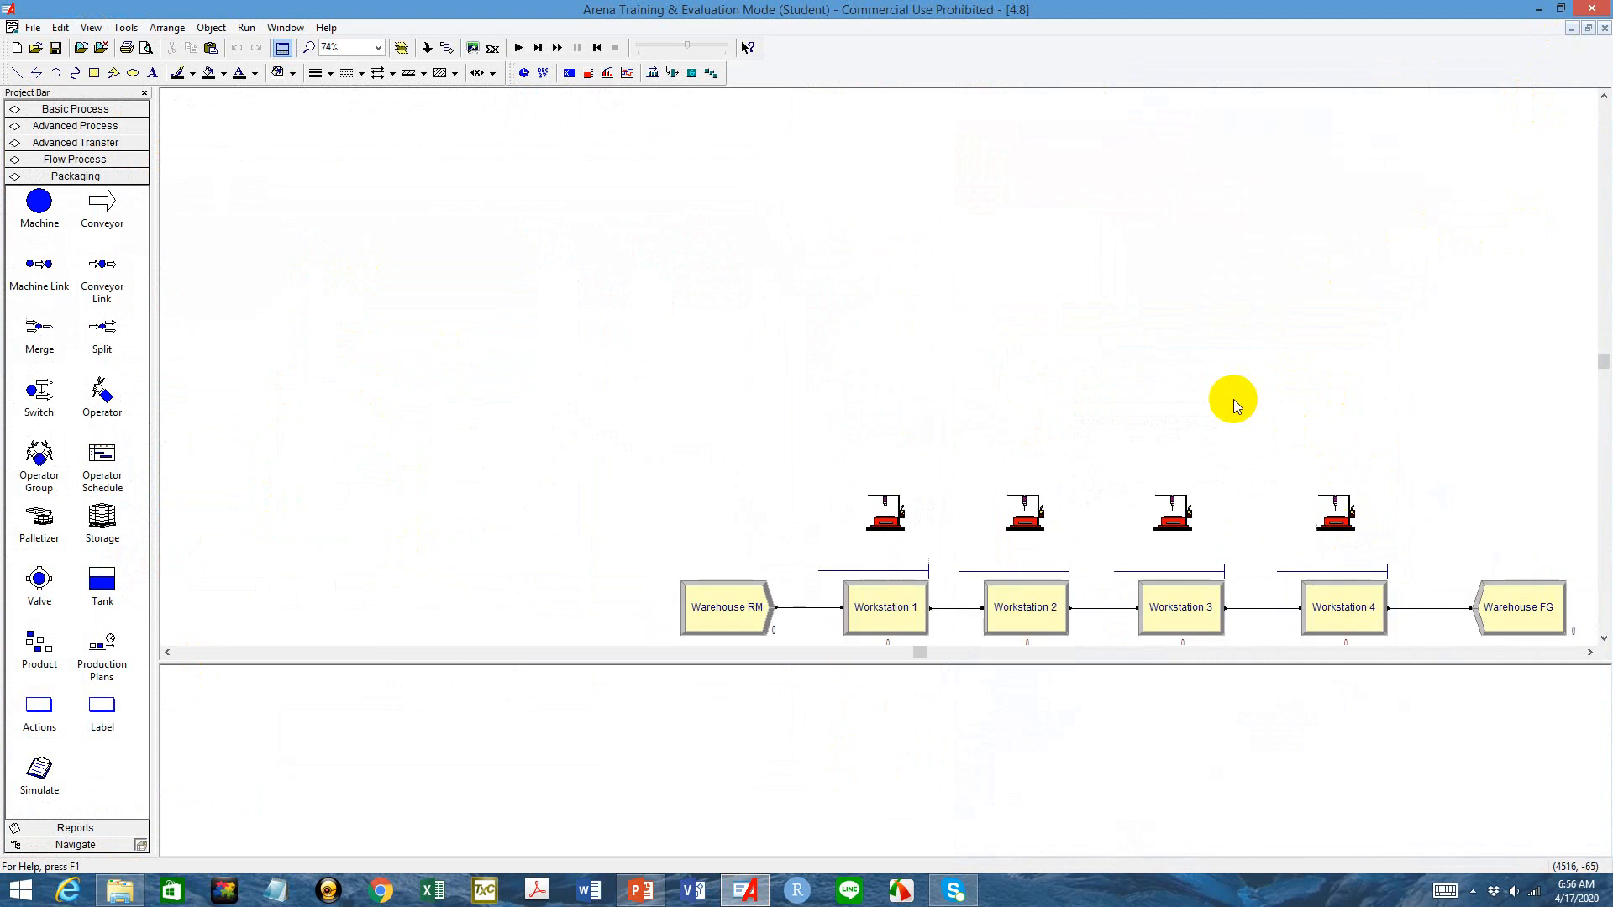
Display the Failure table from the Advanced Process modules and enlarge the spreadsheet area to review all workstation failures and jams
scroll(1233, 400, down, 1)
drag(937, 653, 1010, 659)
scroll(1289, 328, down, 3)
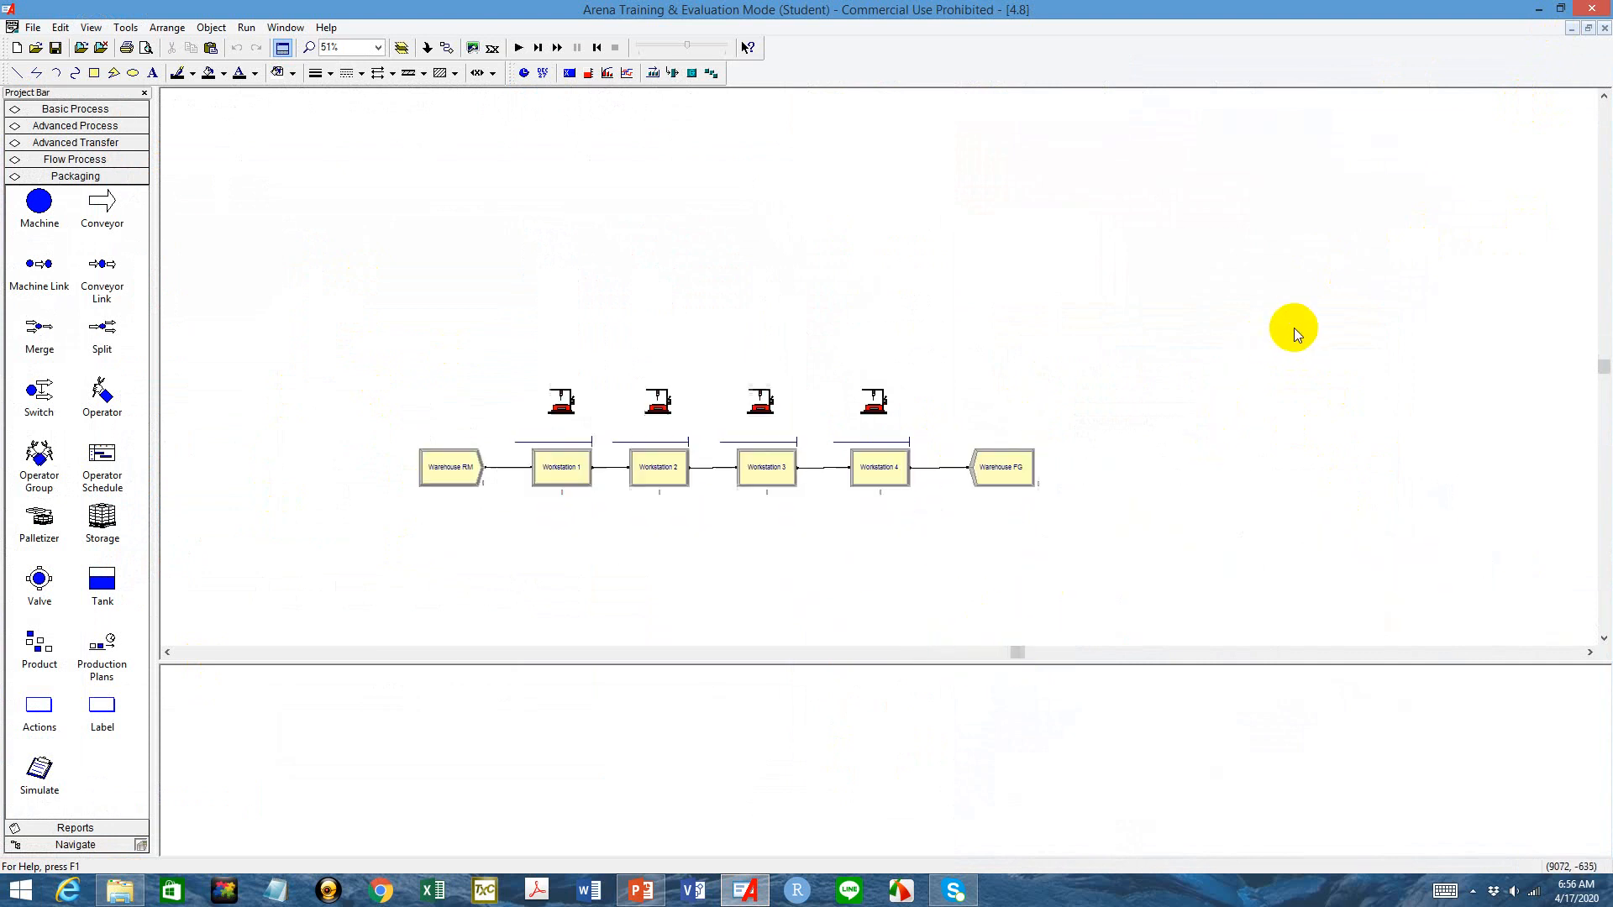
scroll(900, 411, up, 2)
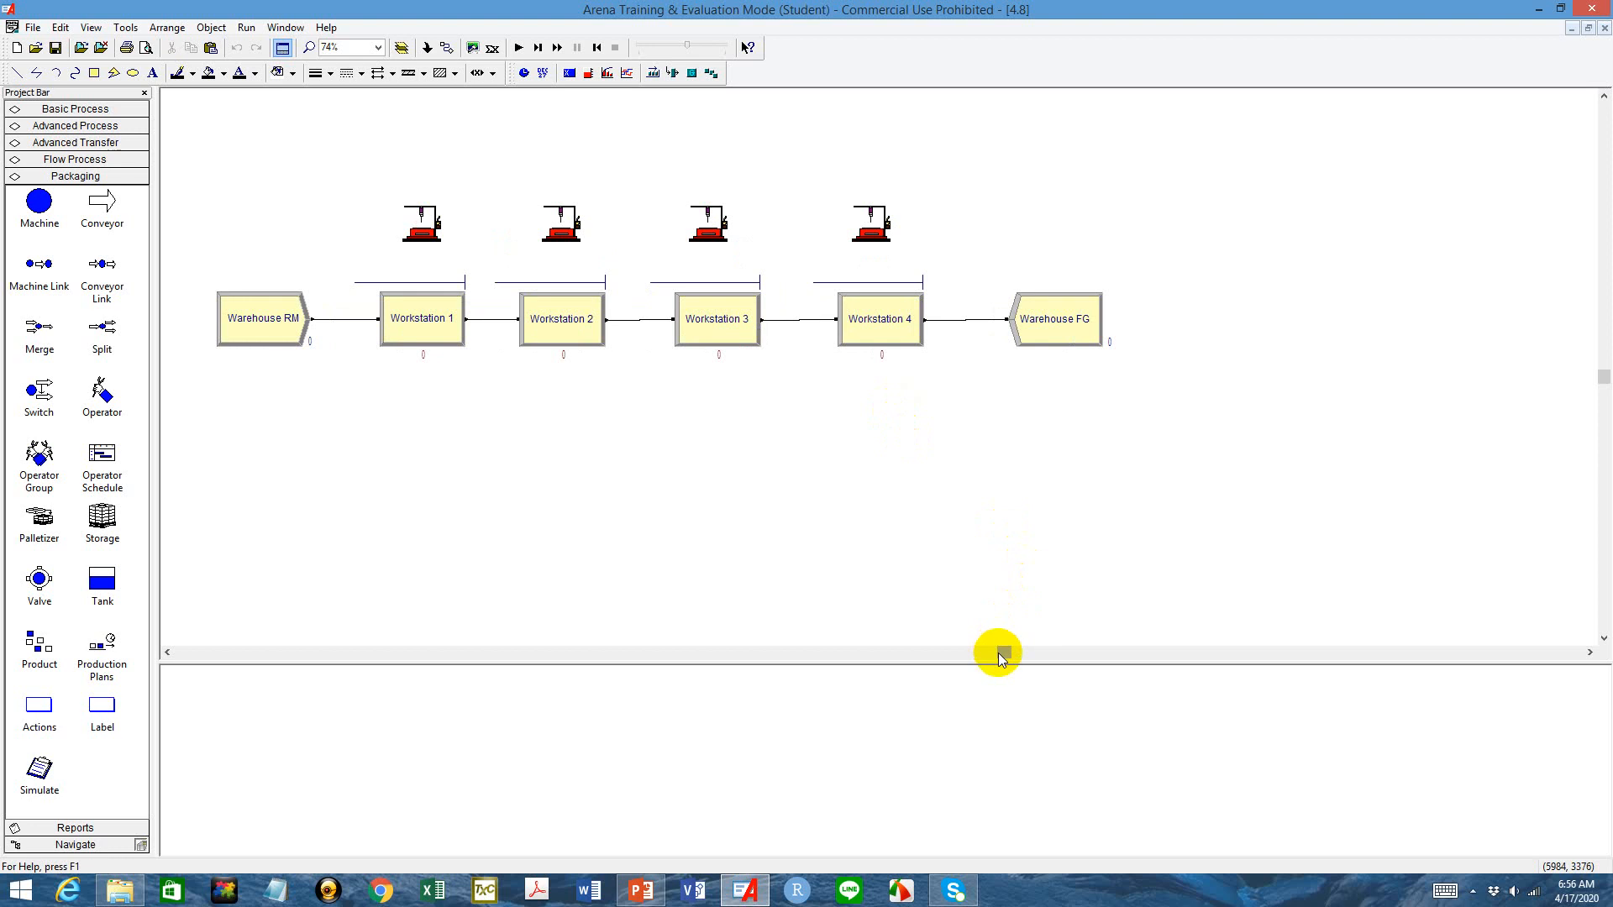
drag(998, 653, 986, 653)
scroll(850, 486, up, 1)
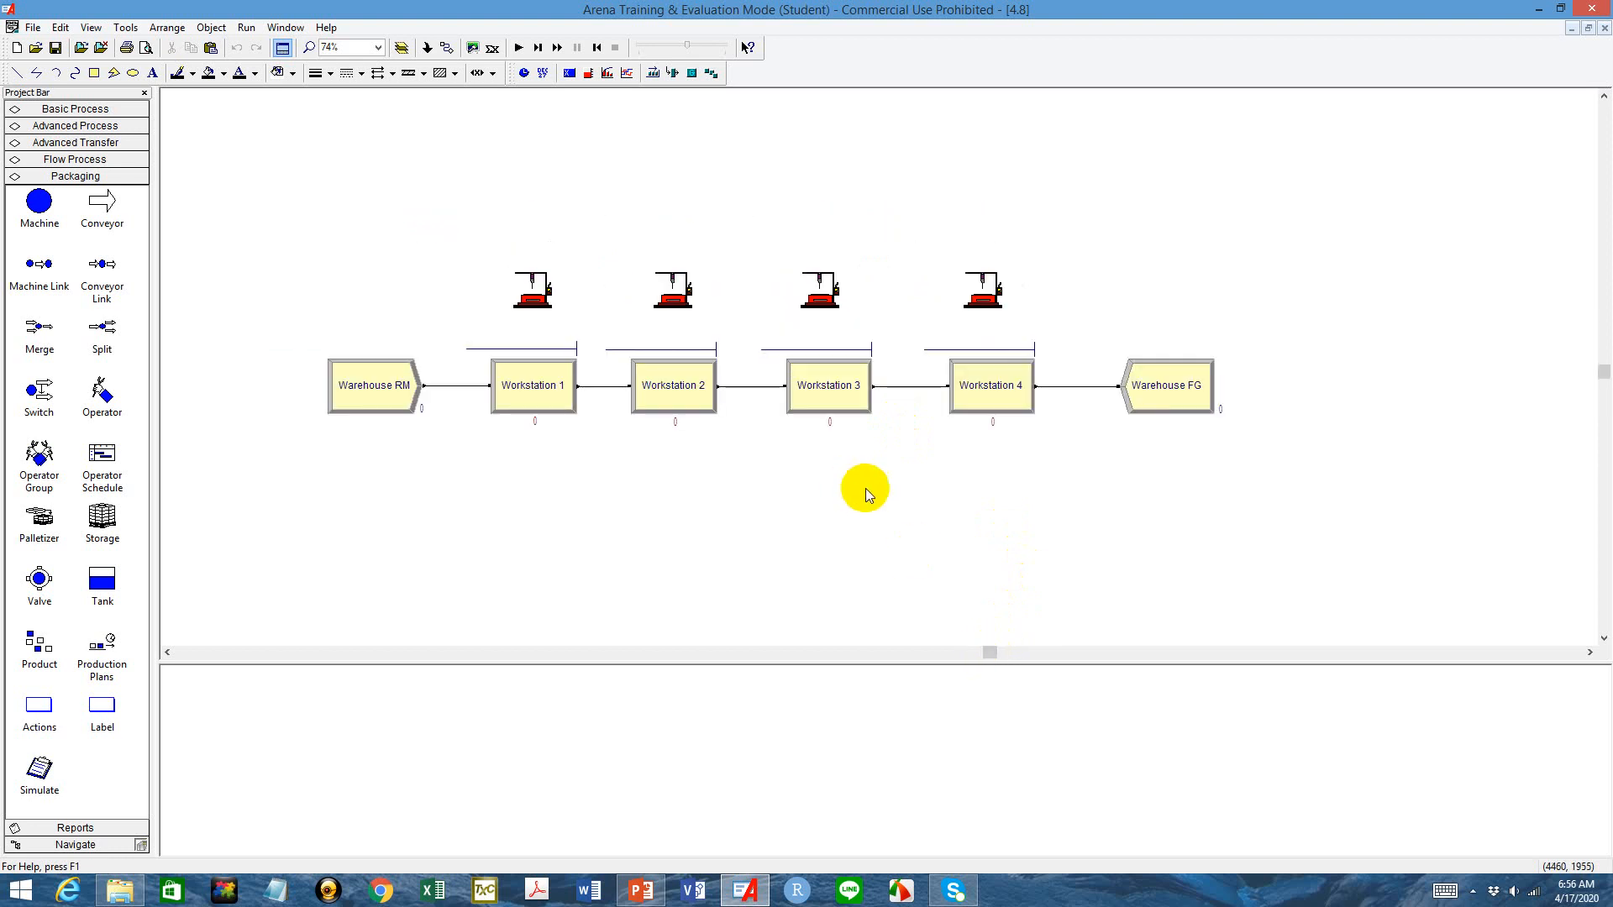
click(74, 126)
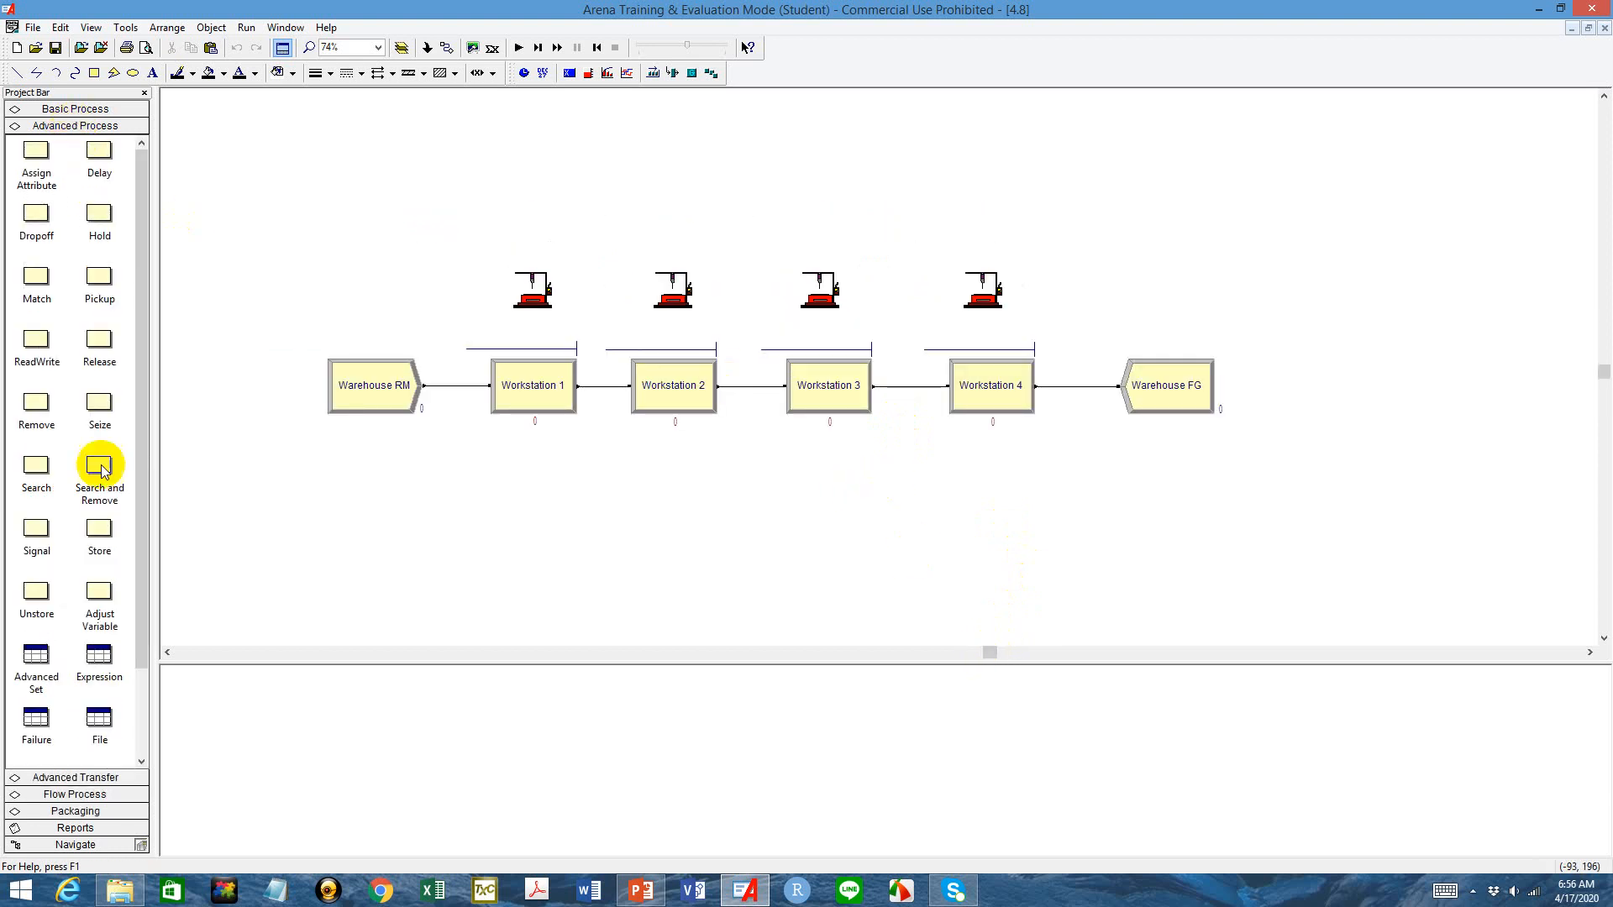
drag(144, 664, 144, 738)
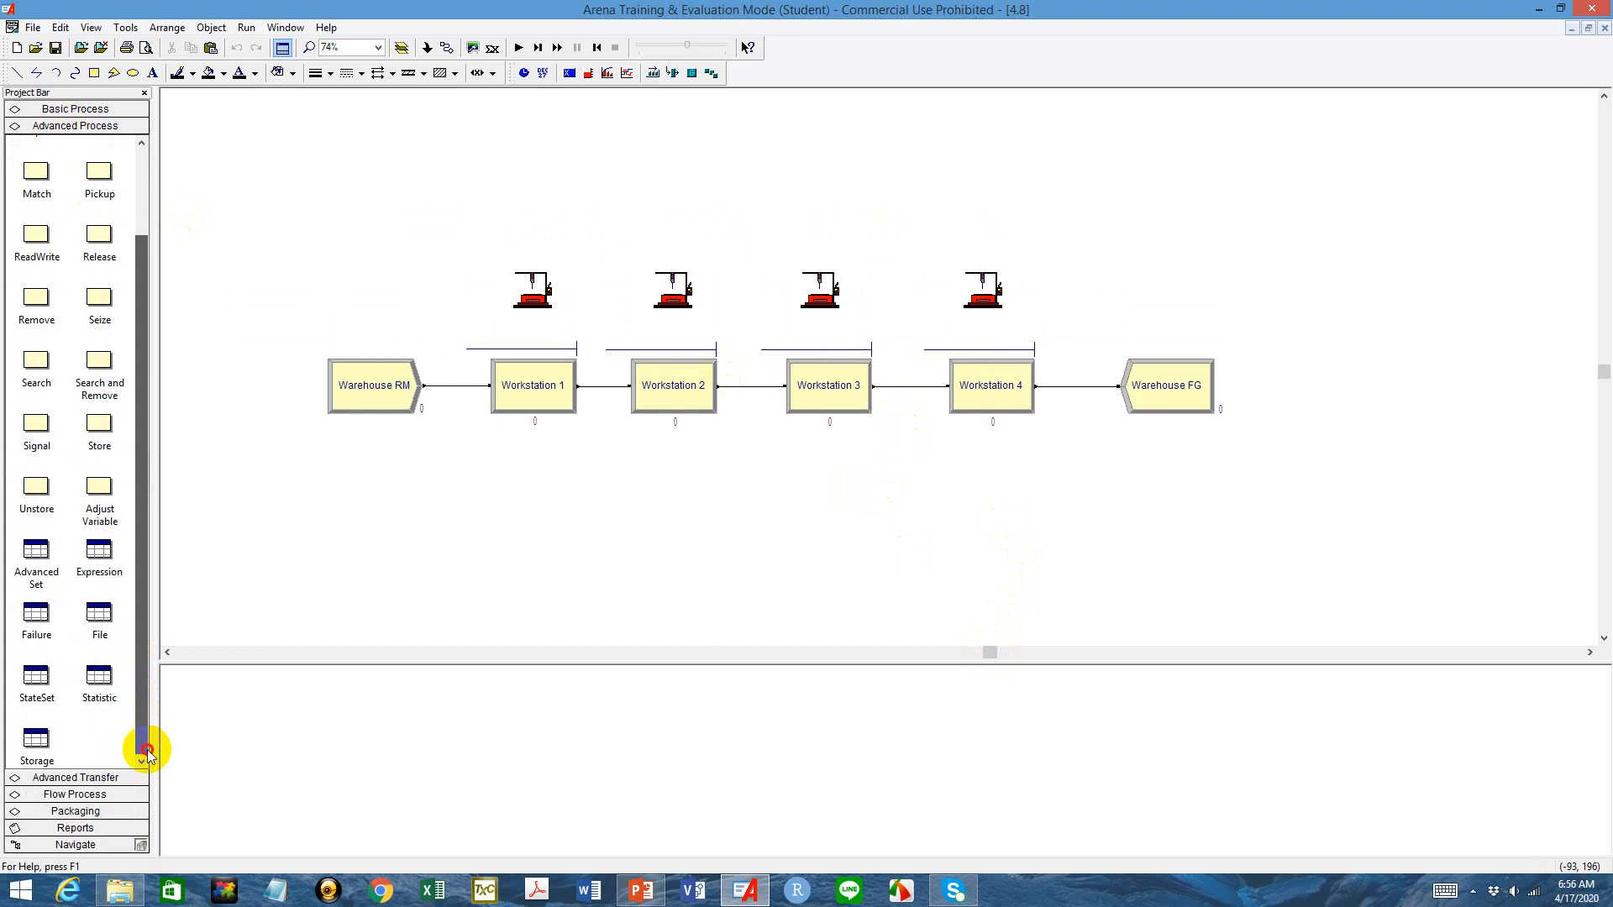
click(72, 635)
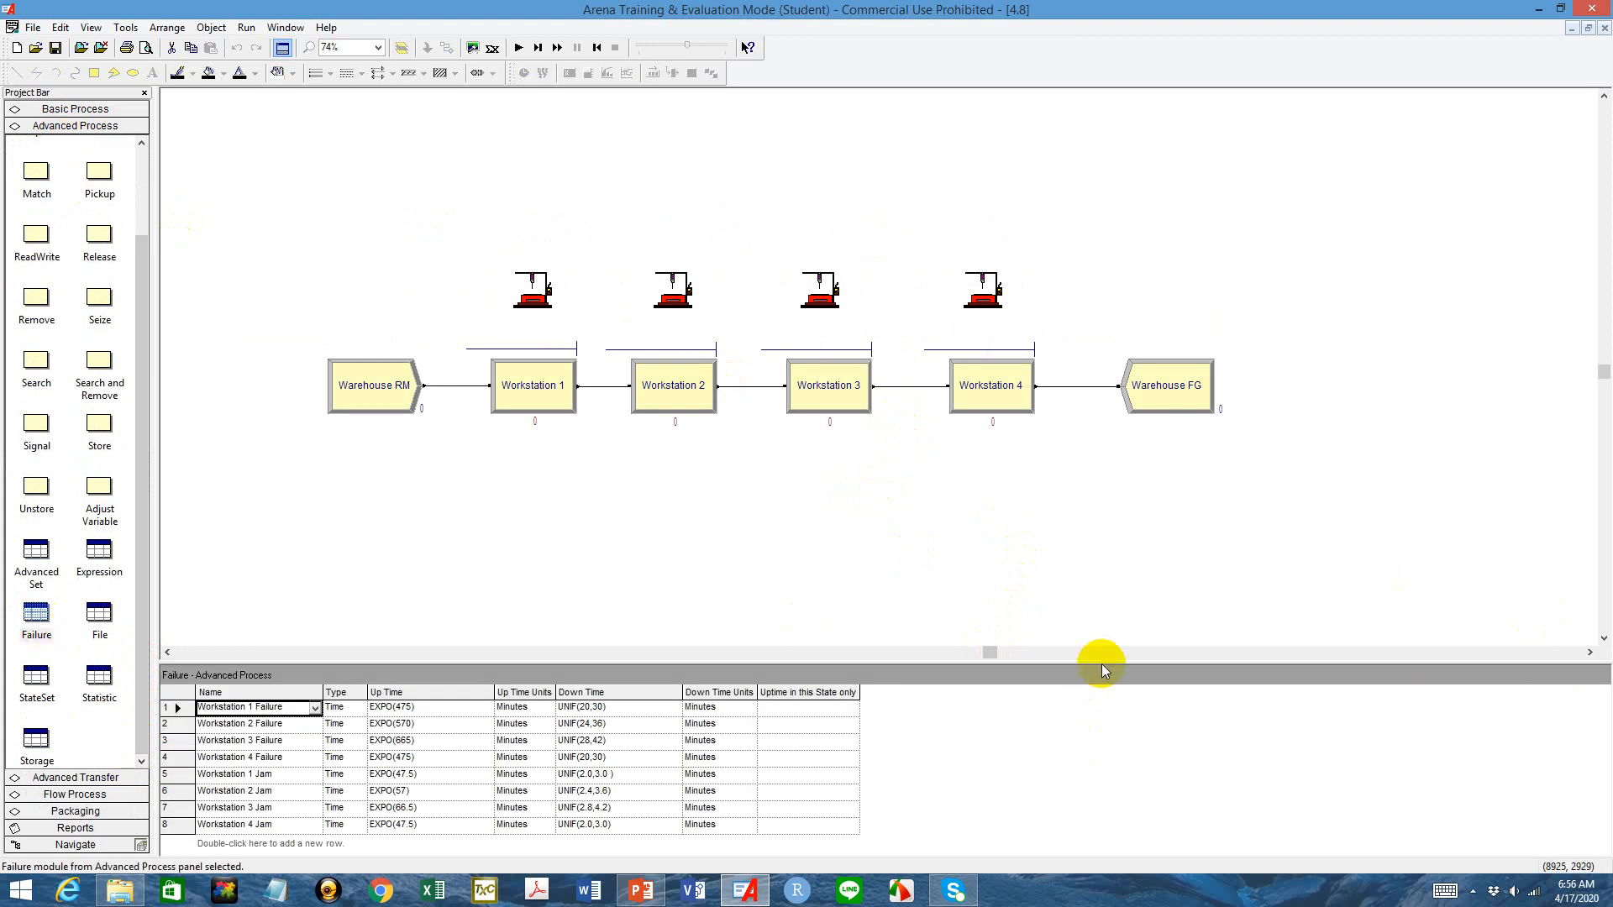
drag(1103, 670, 1123, 588)
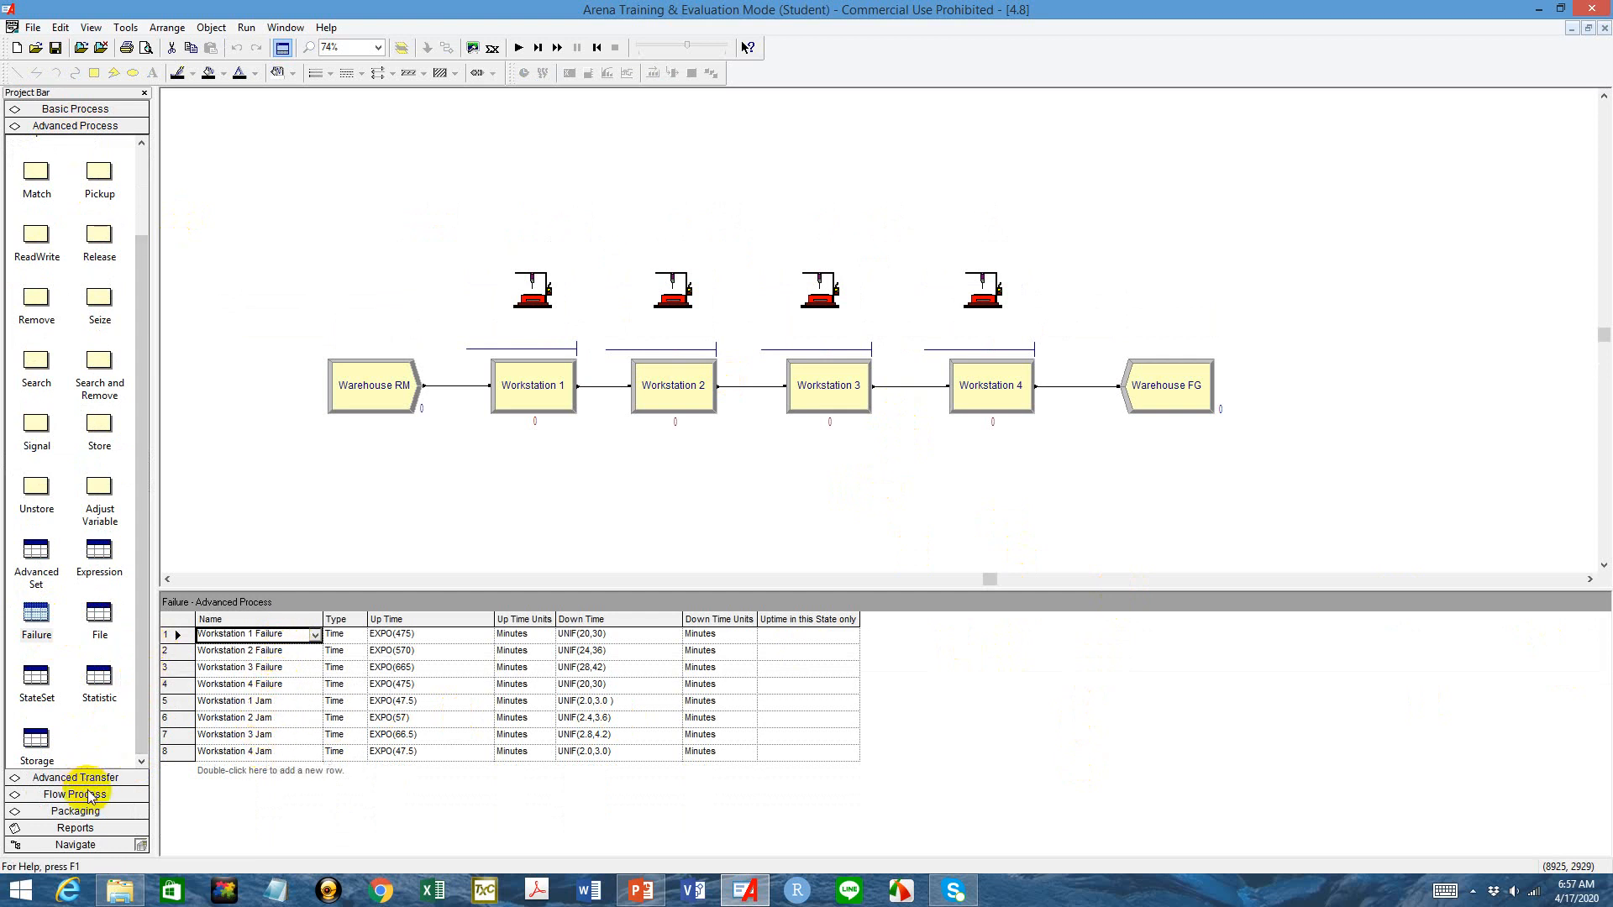
Display the Resource table and inspect the failures assigned to WS 1, WS 2, WS 3 and WS 4 one after another
click(107, 112)
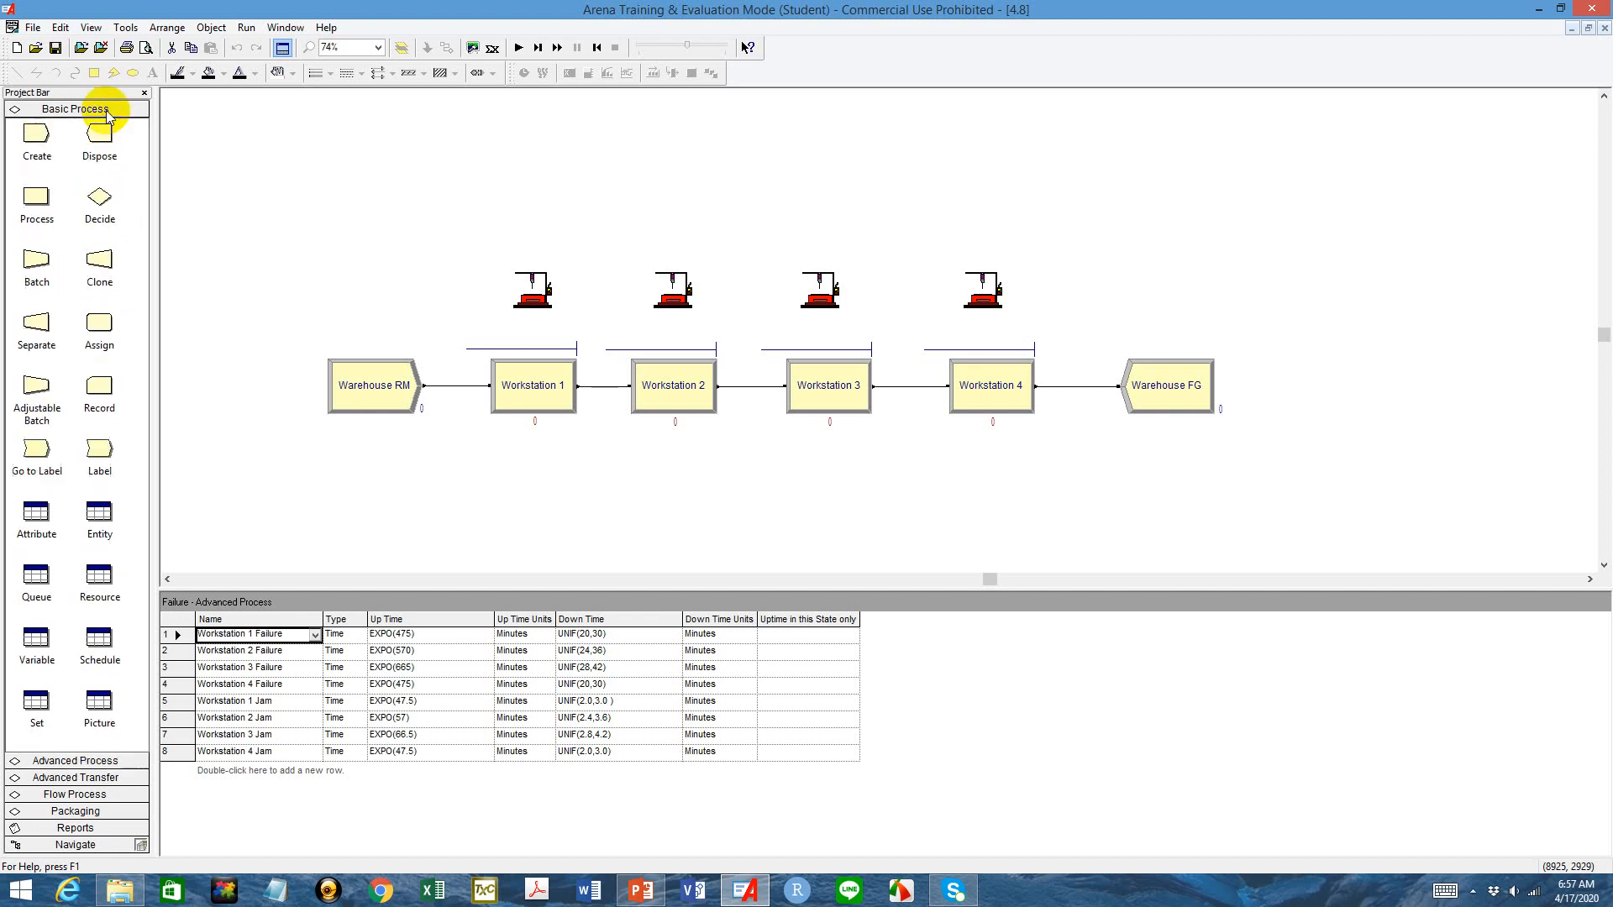
click(100, 595)
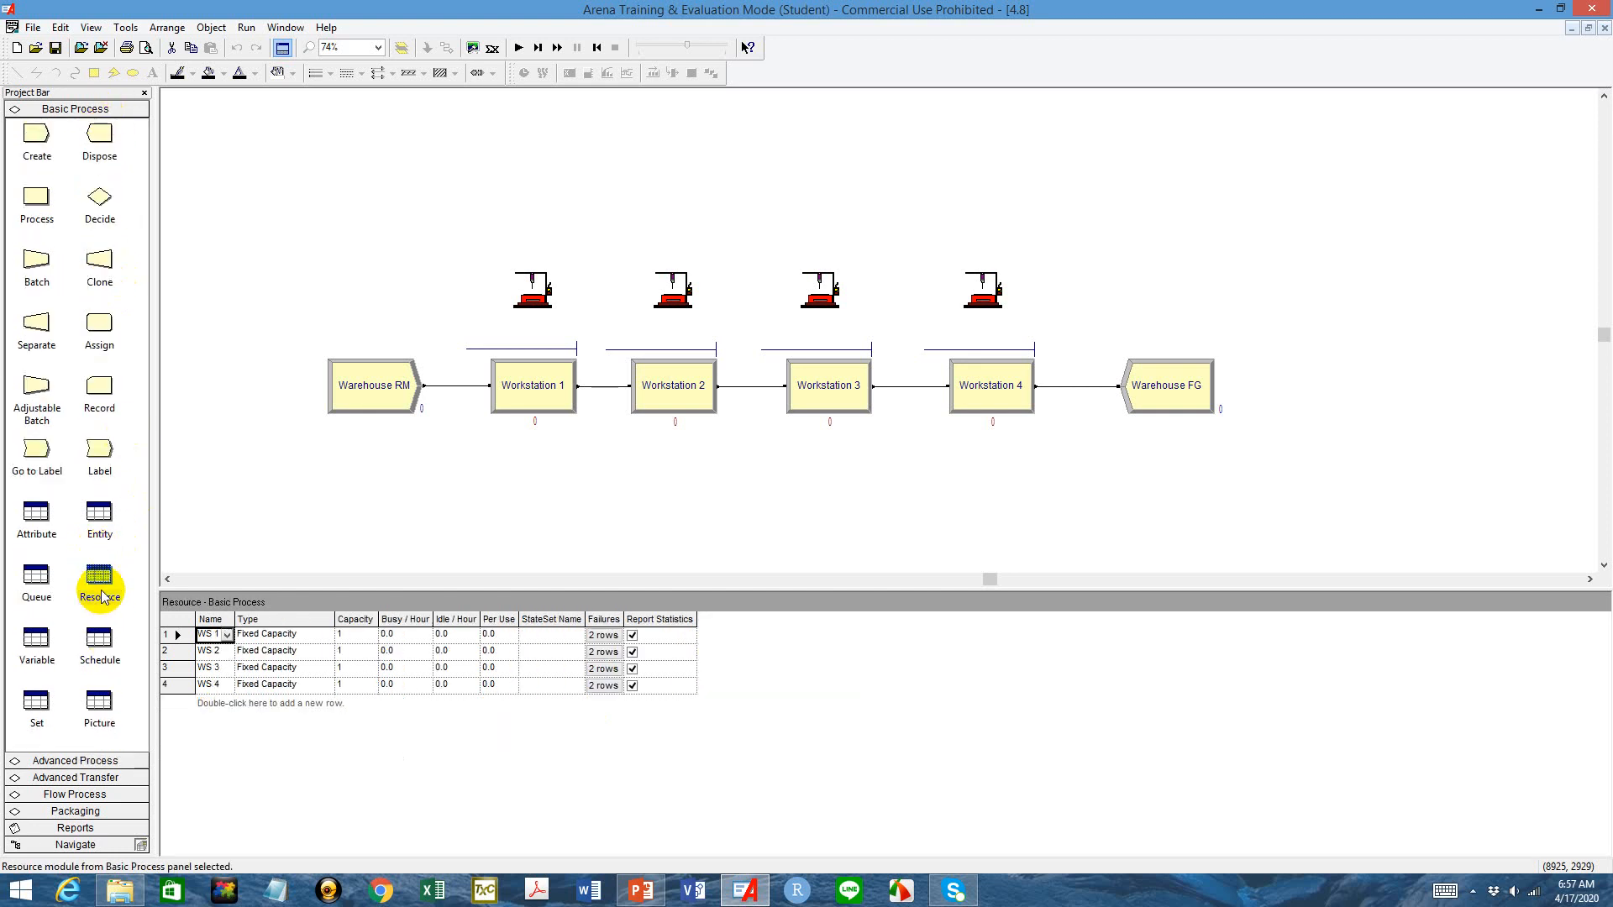
click(602, 638)
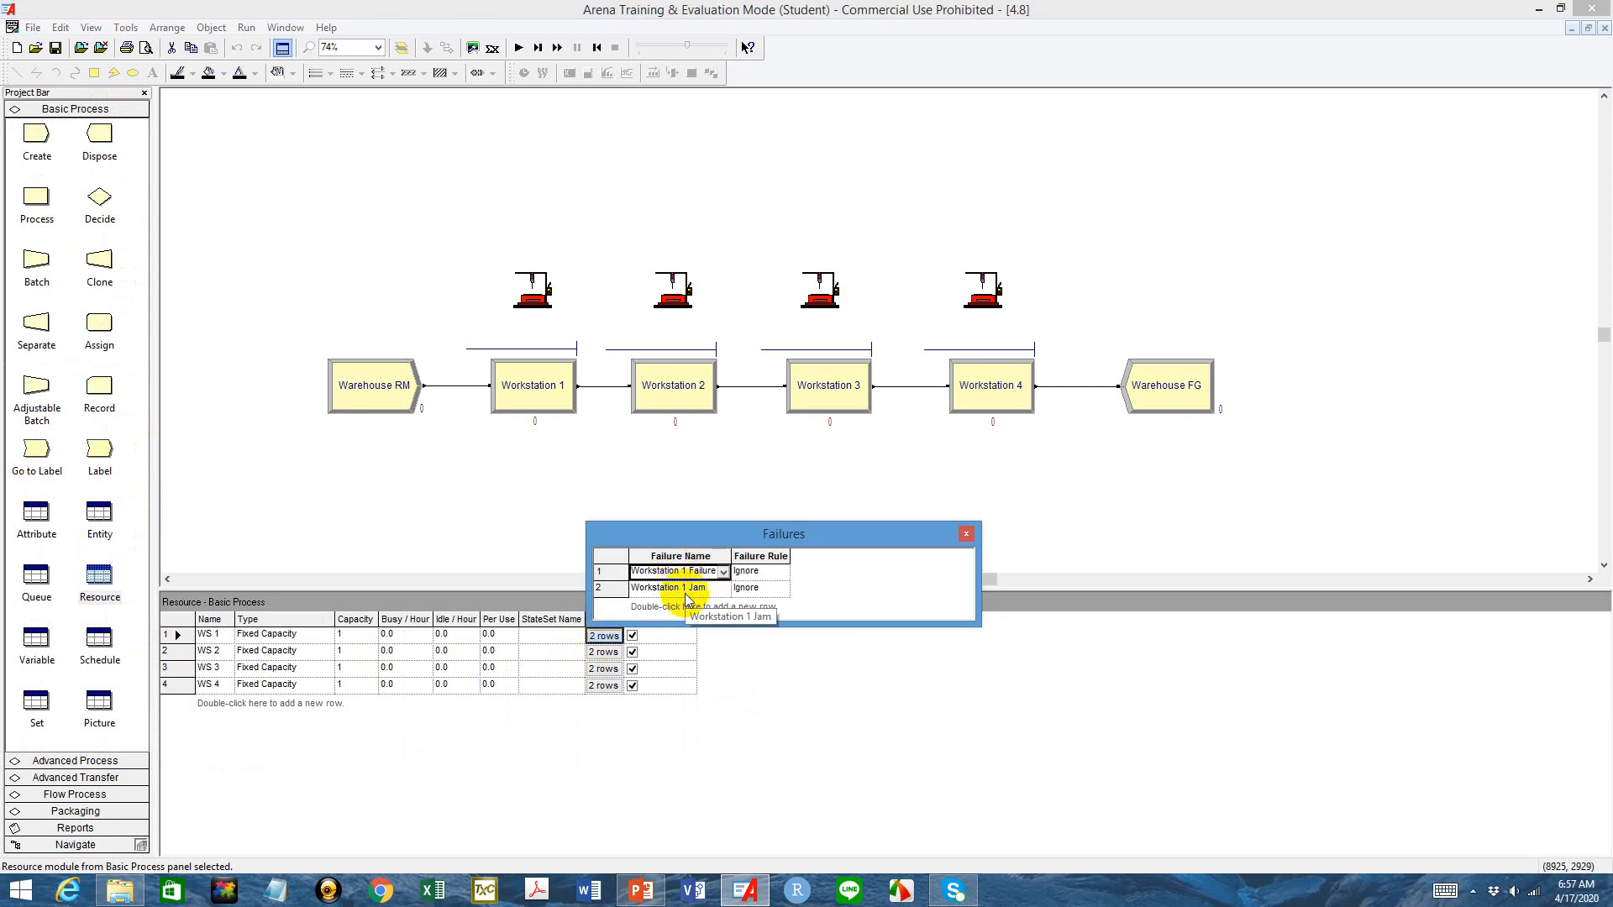
click(966, 534)
click(607, 652)
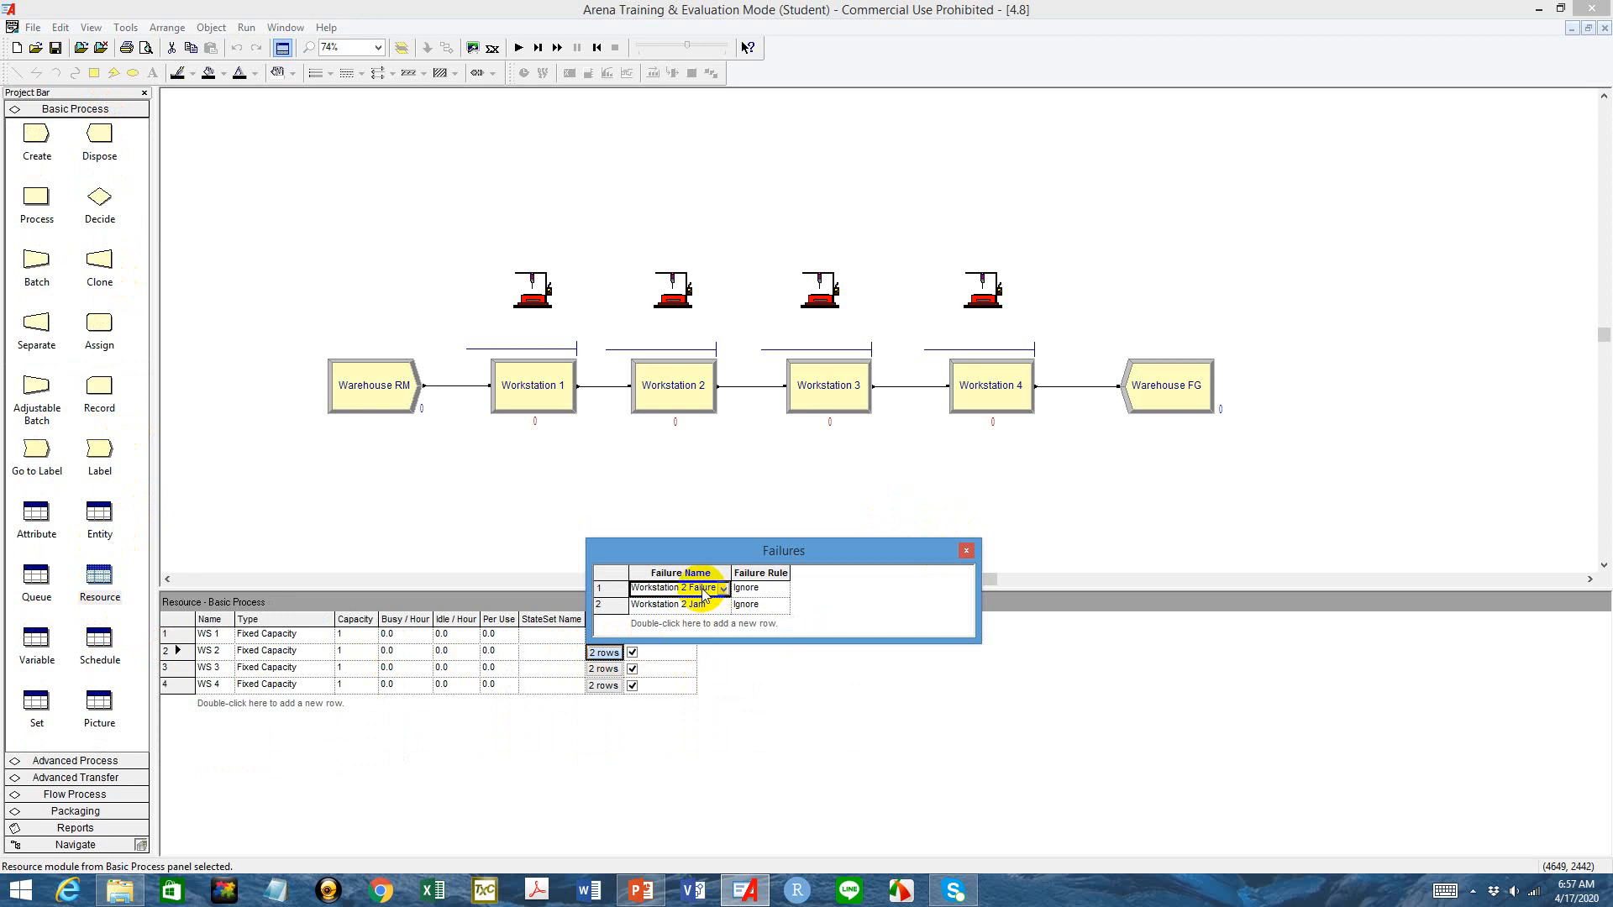
click(966, 550)
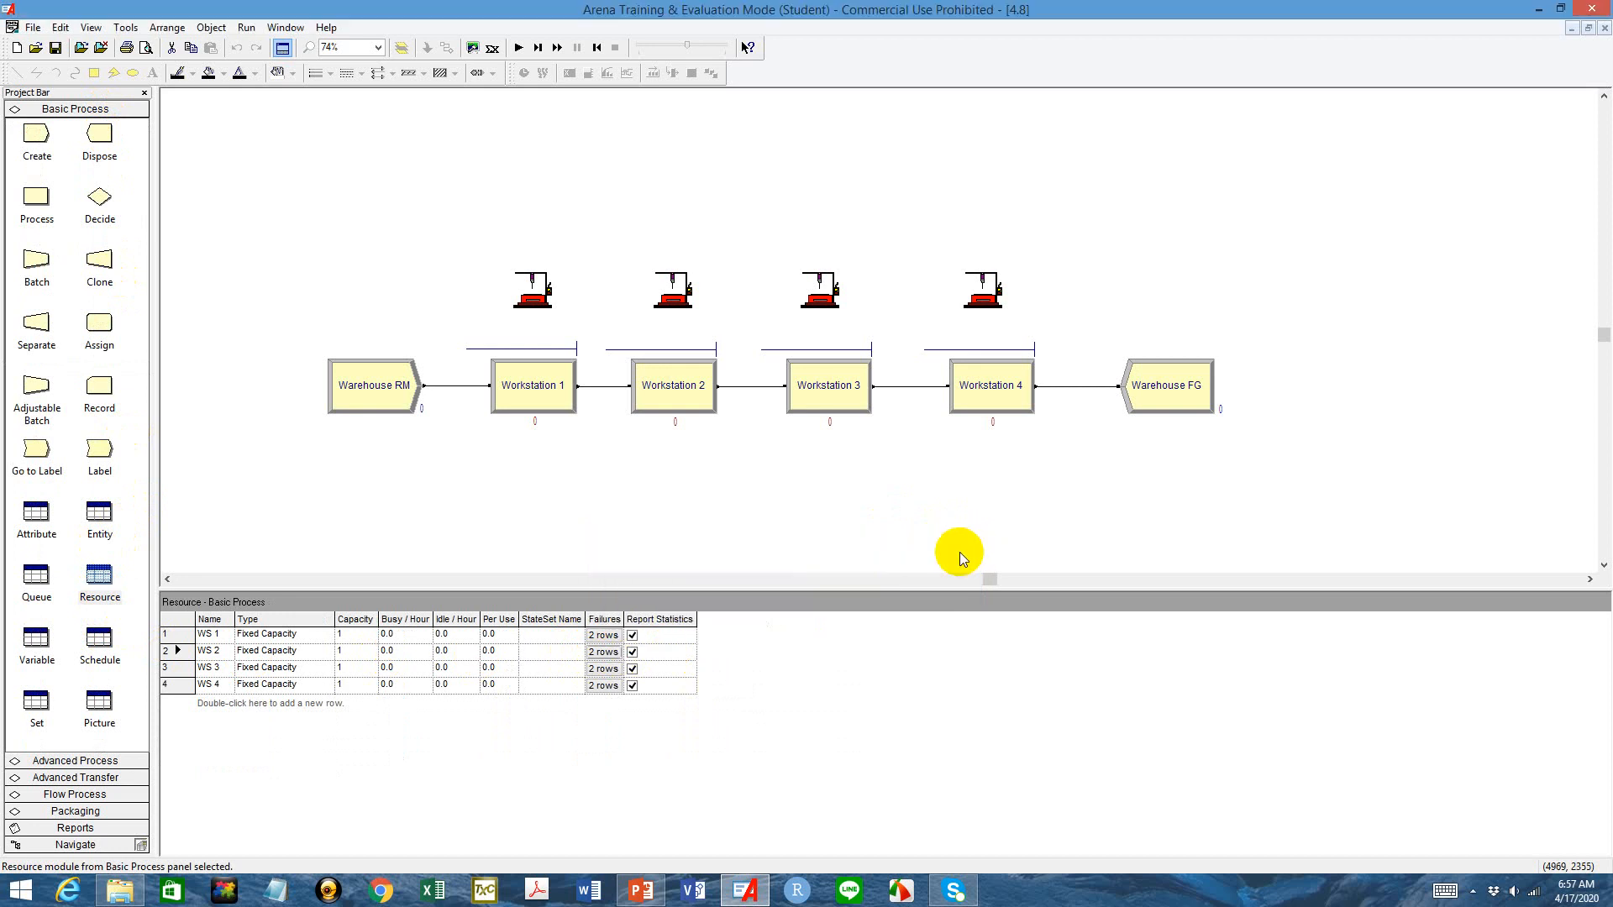
click(618, 670)
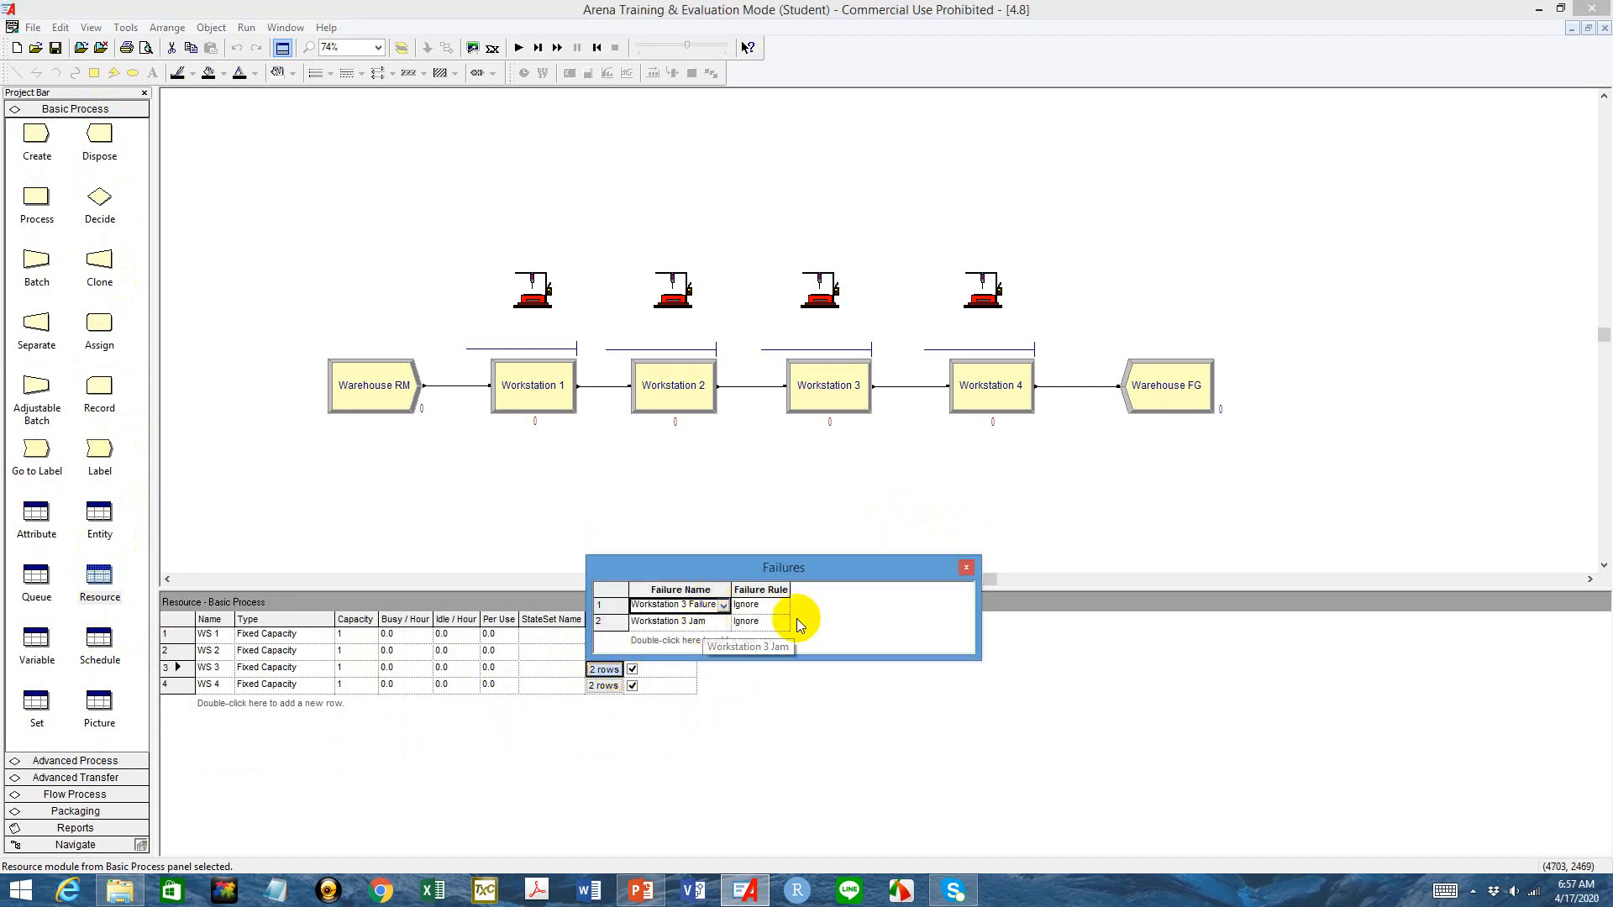
click(966, 567)
click(605, 685)
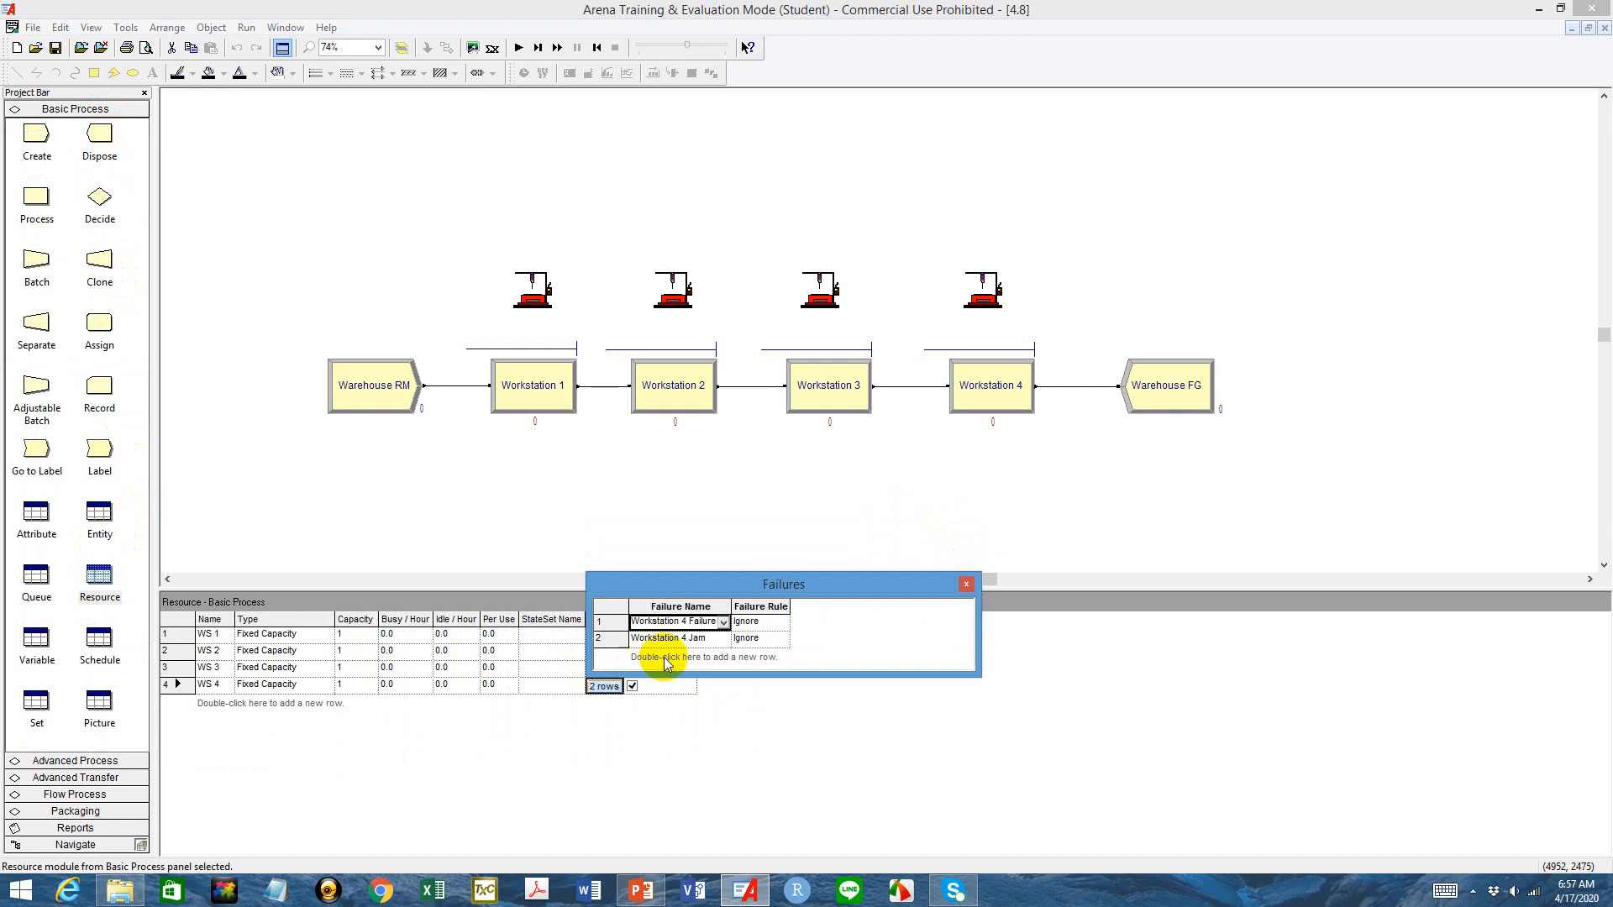
click(966, 584)
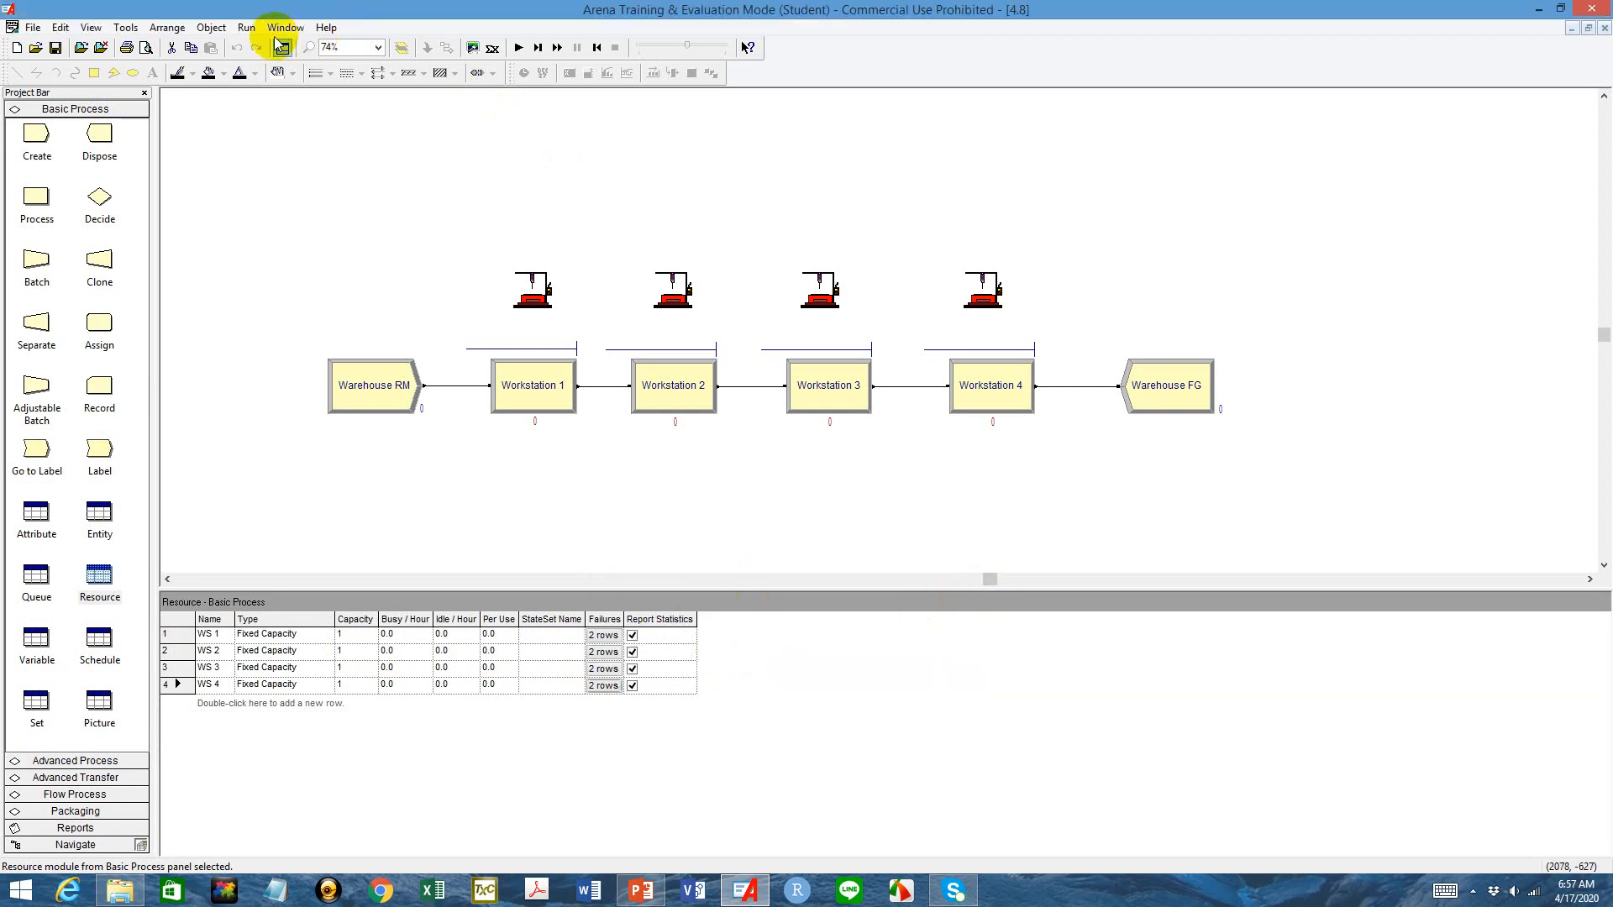
Review the project and replication parameters in Run Setup, and accept the dialog
click(212, 28)
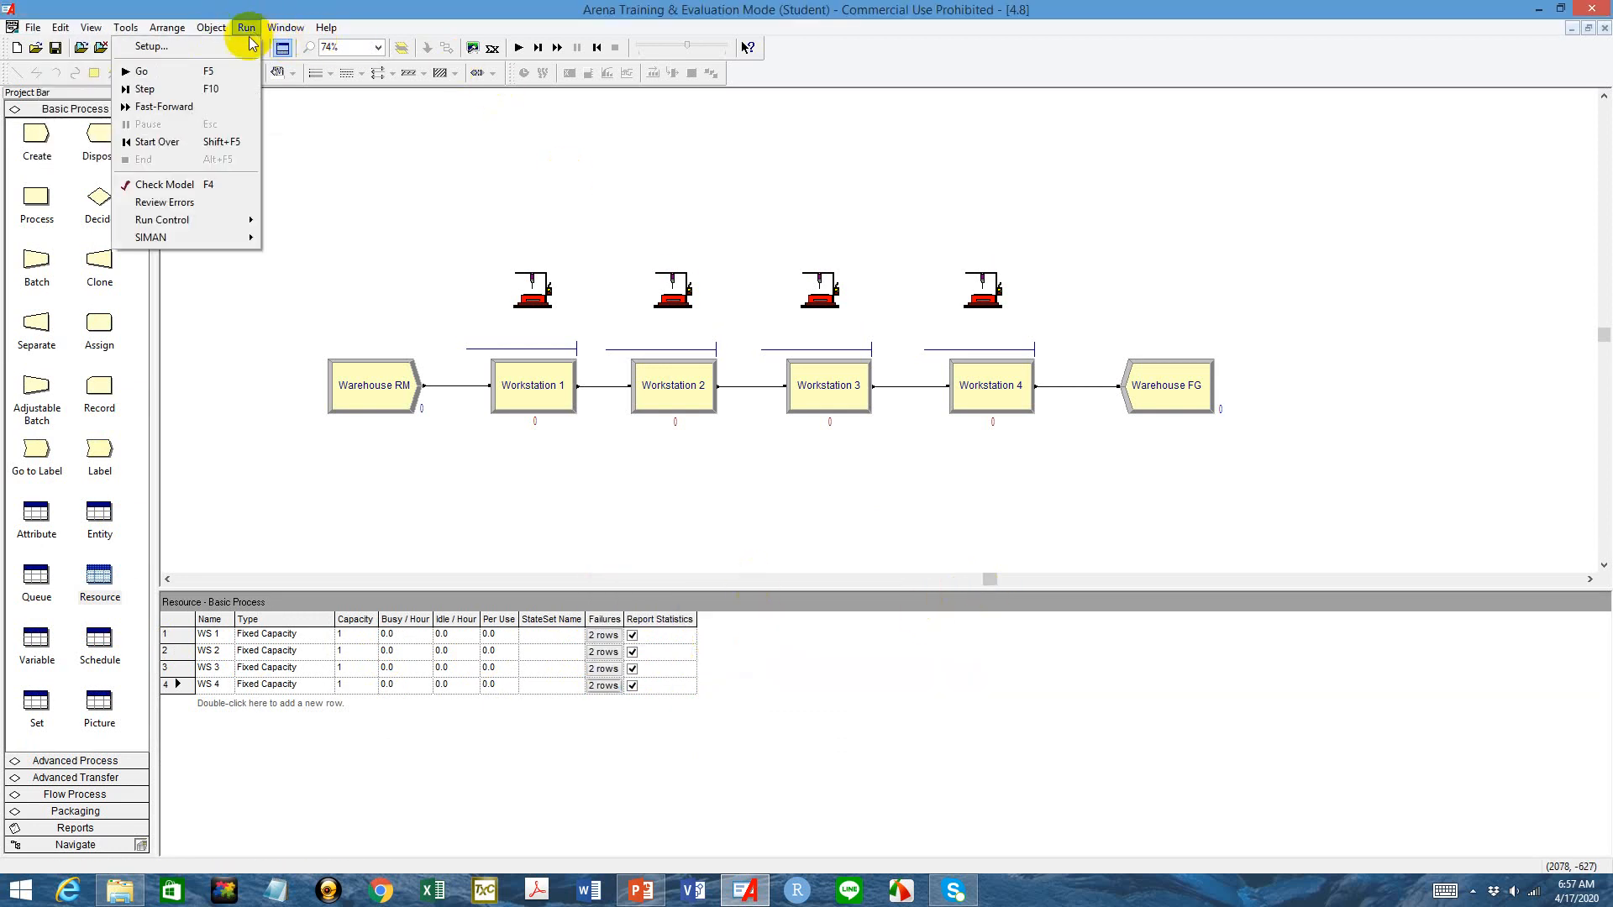
click(268, 42)
click(890, 262)
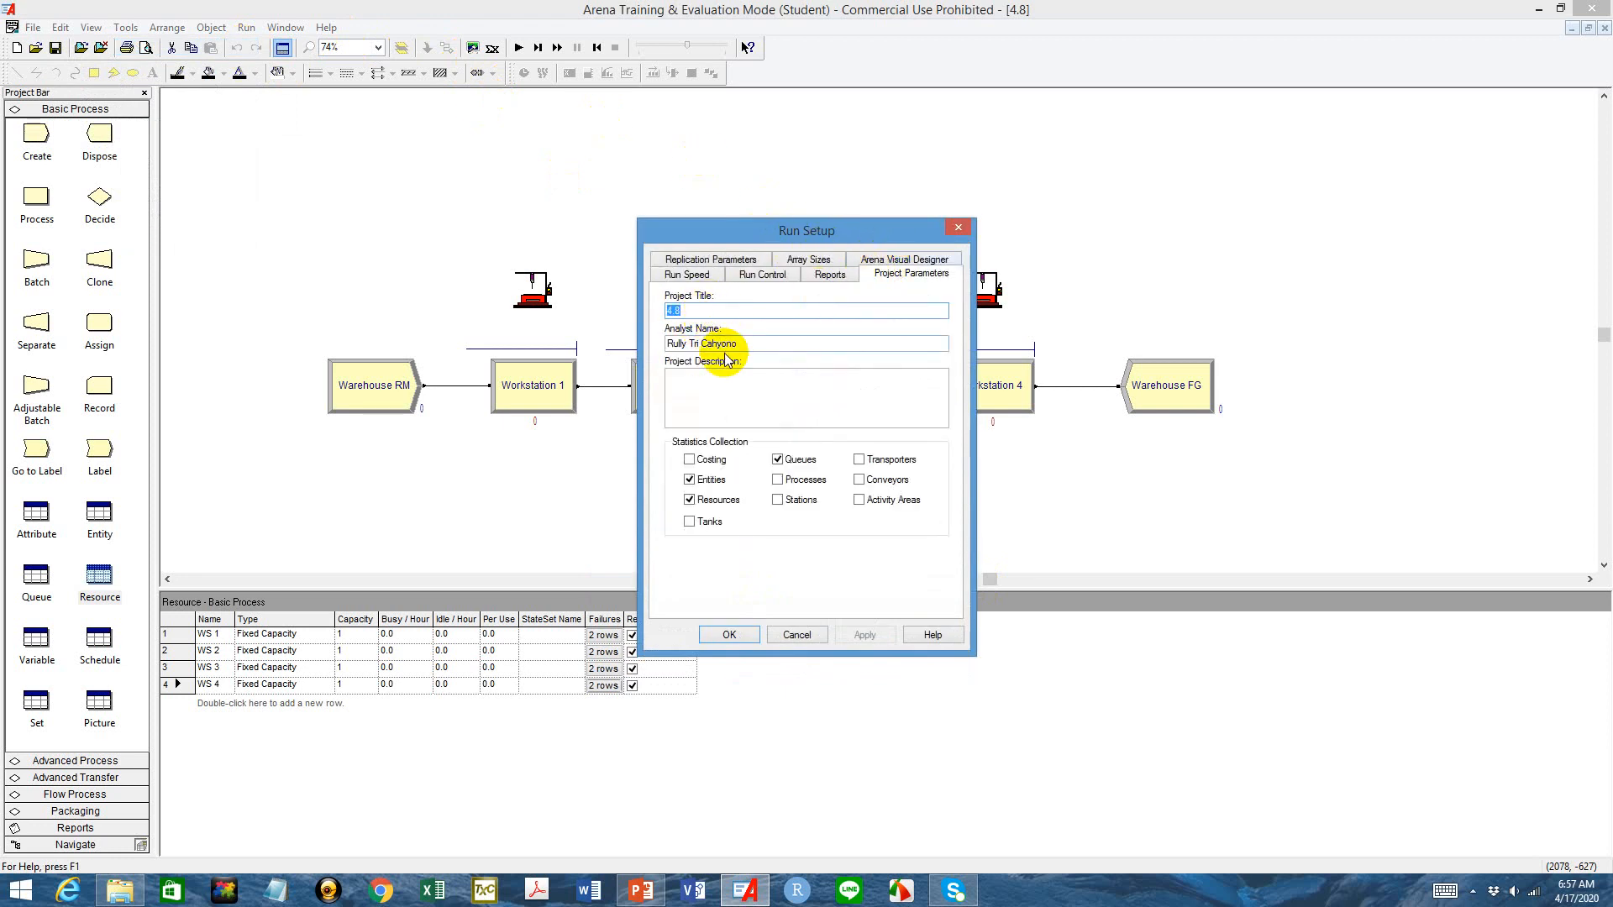
click(720, 260)
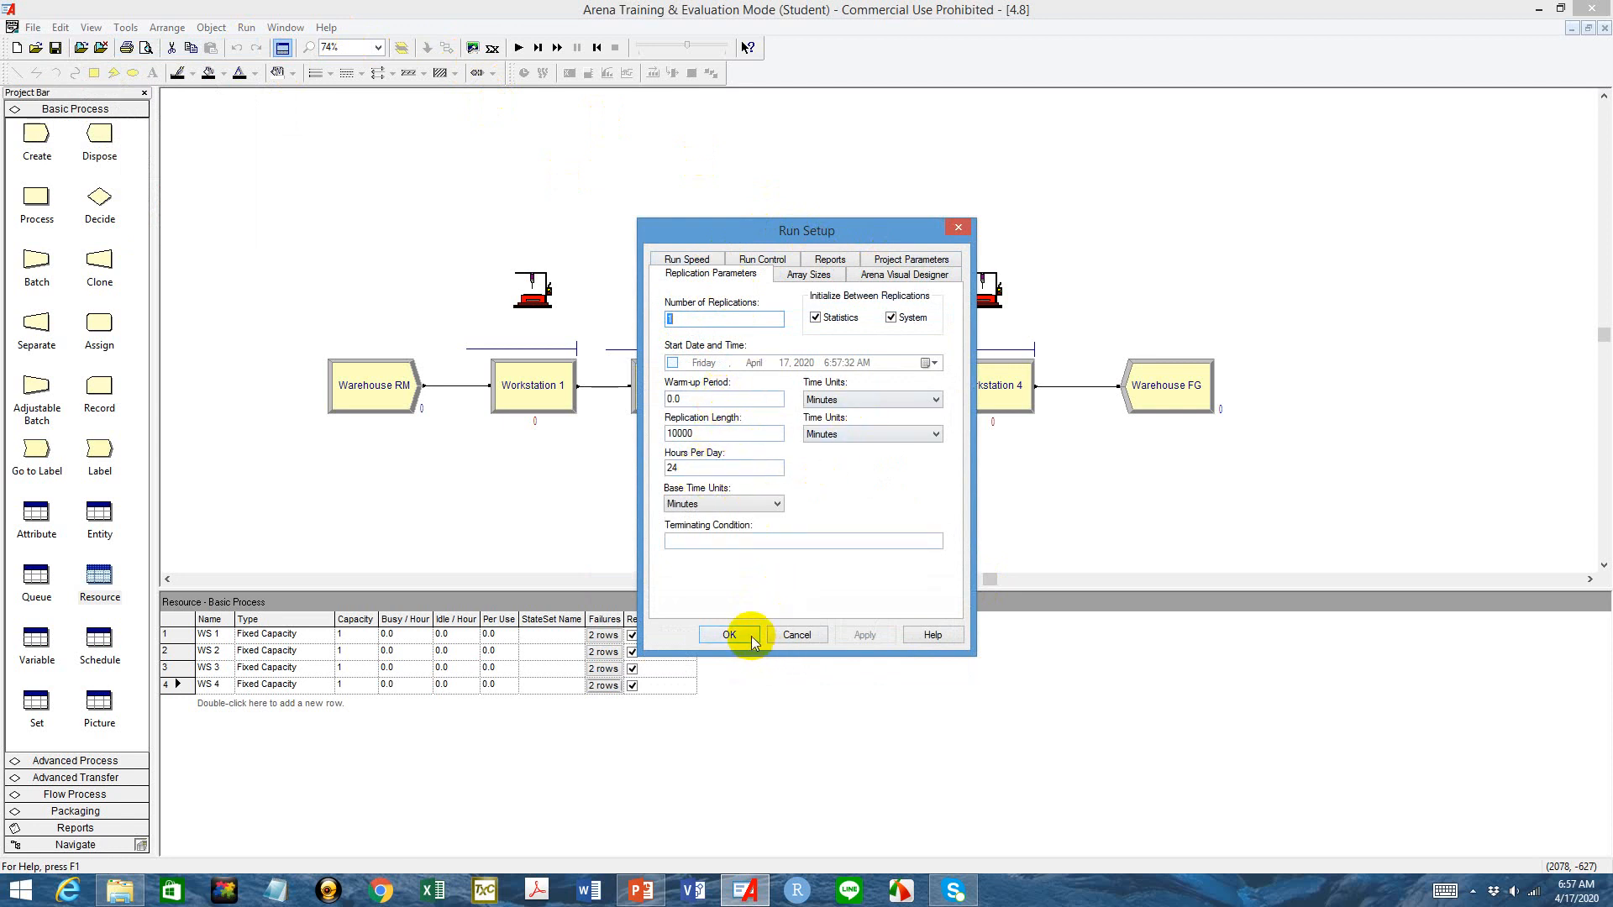
click(750, 637)
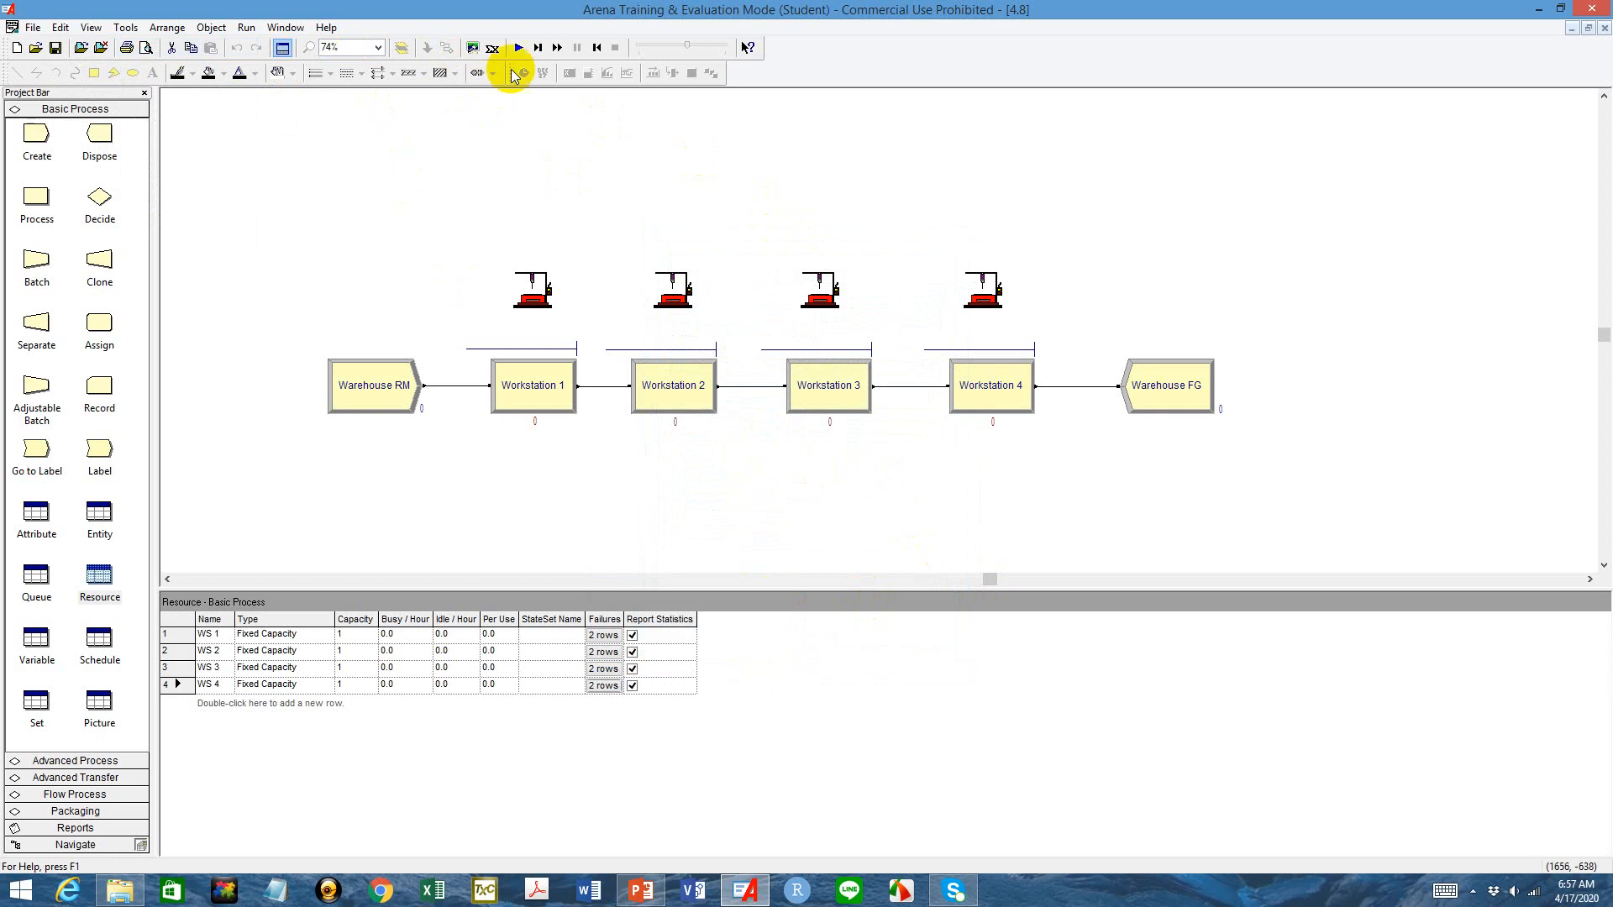
Run the simulation to completion, open its results and view the queue time section of the Category Overview report
click(519, 51)
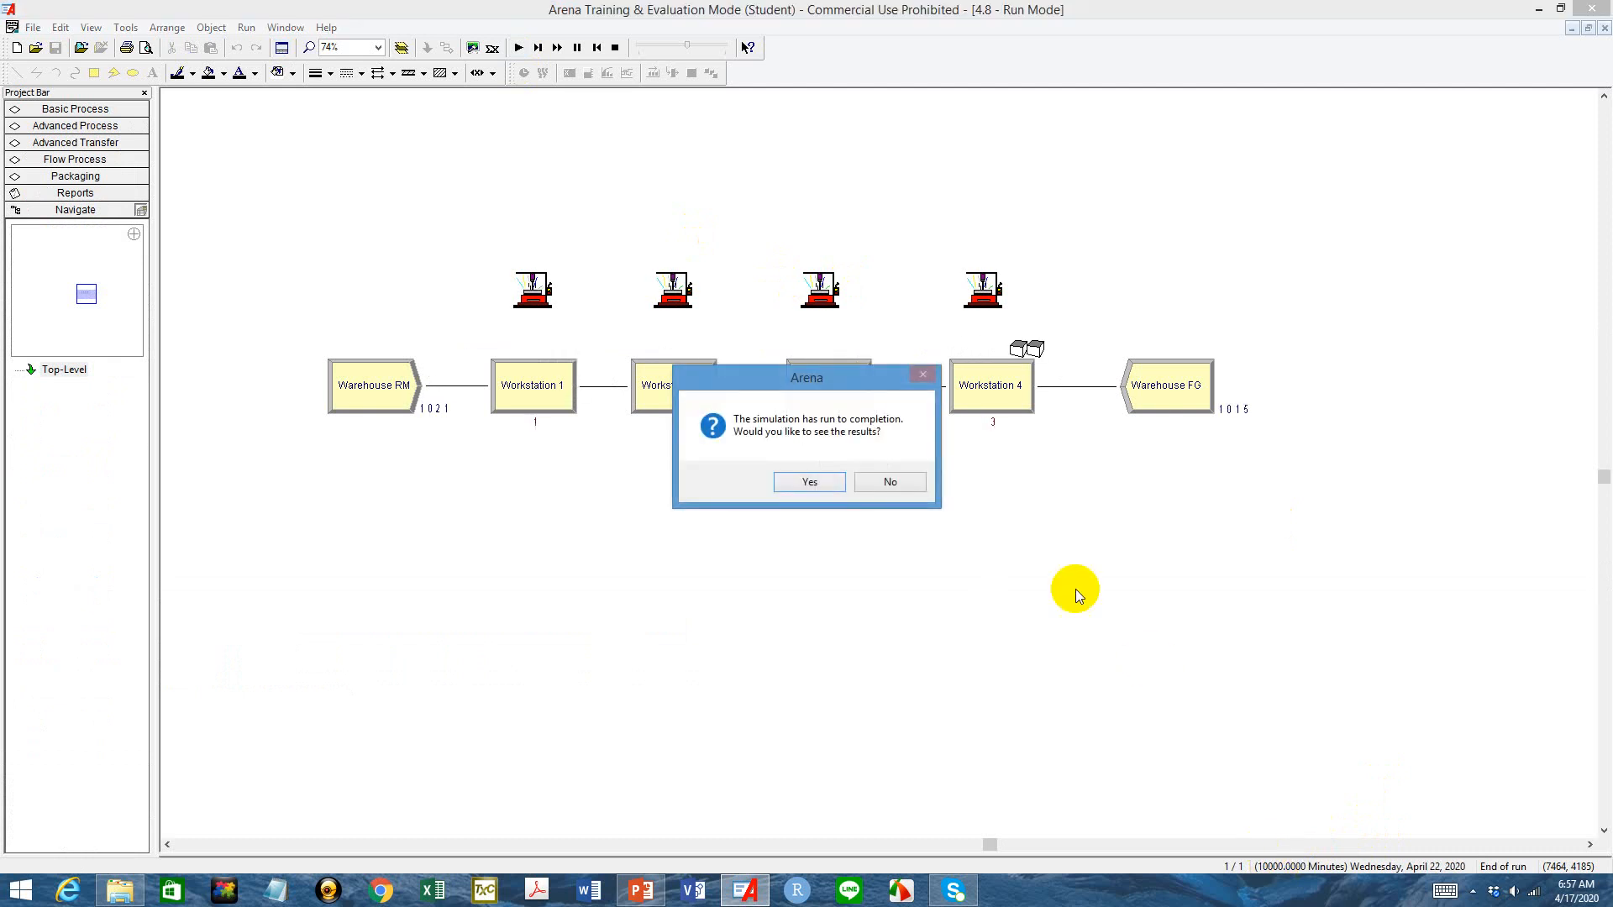
click(827, 485)
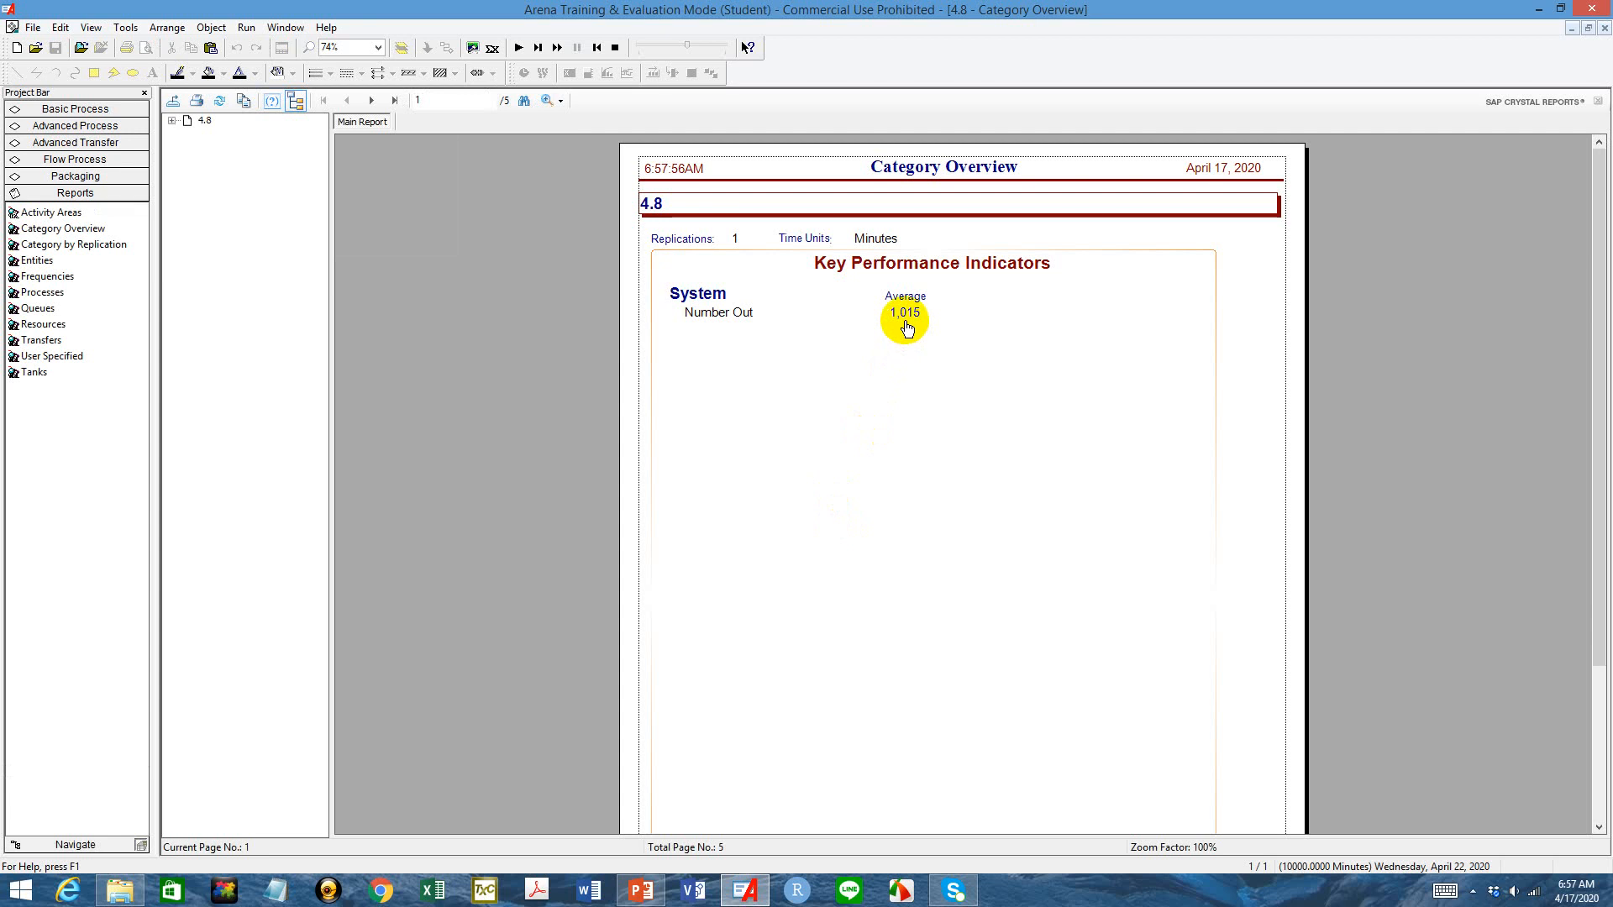
click(171, 121)
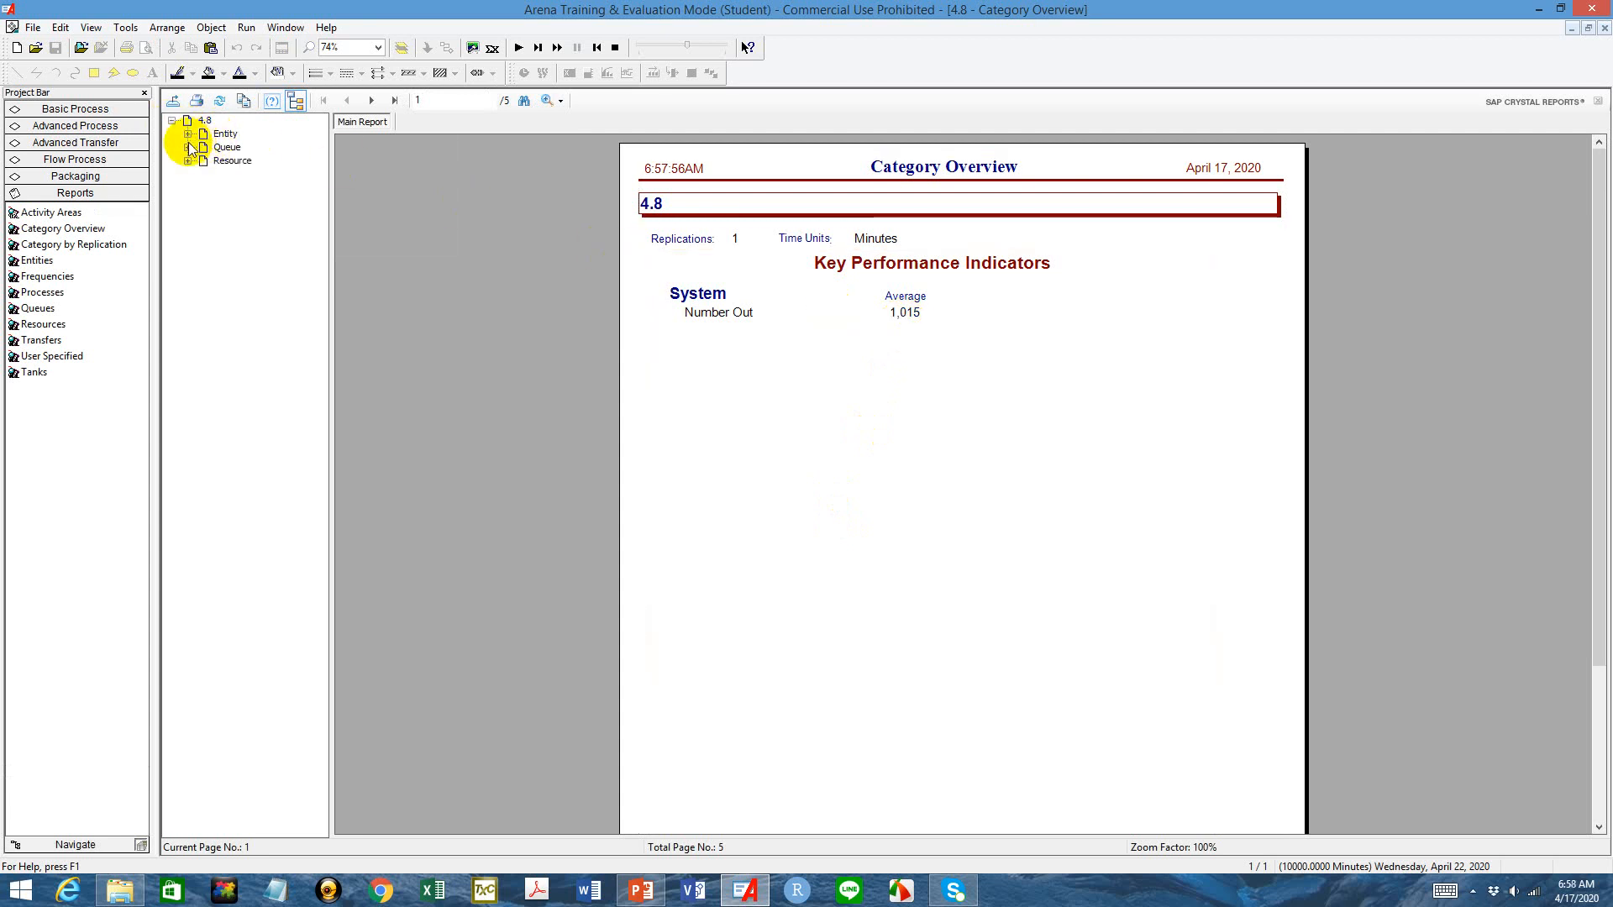
click(190, 148)
click(237, 161)
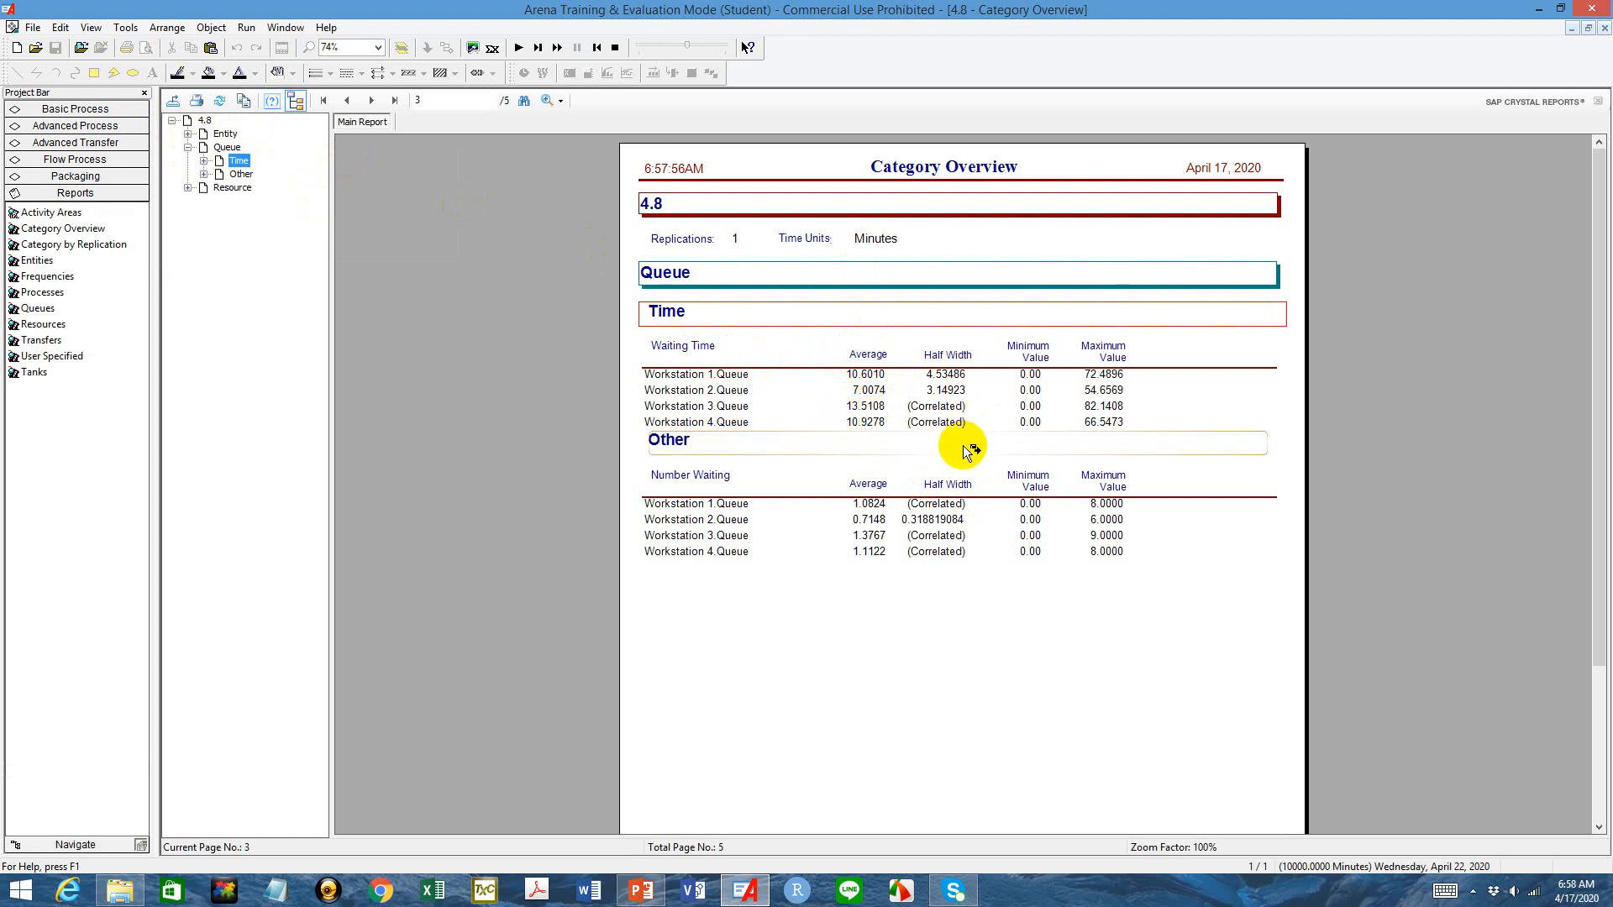
Close Arena while saving the changes to model 4.8, and switch to the PowerPoint presentation
click(1591, 8)
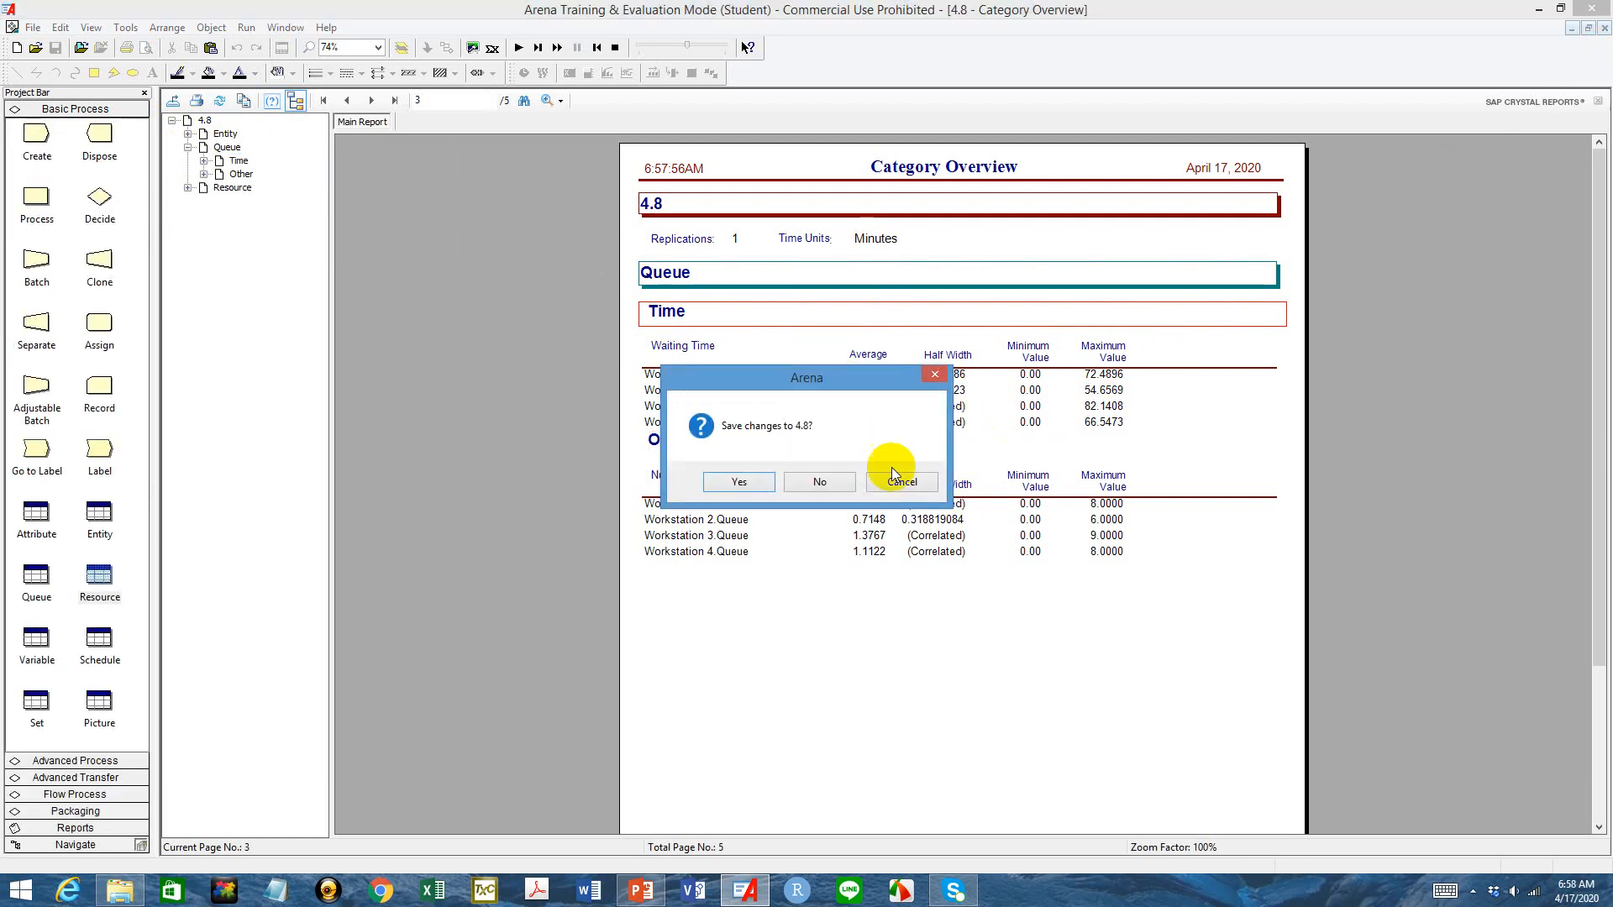
click(758, 482)
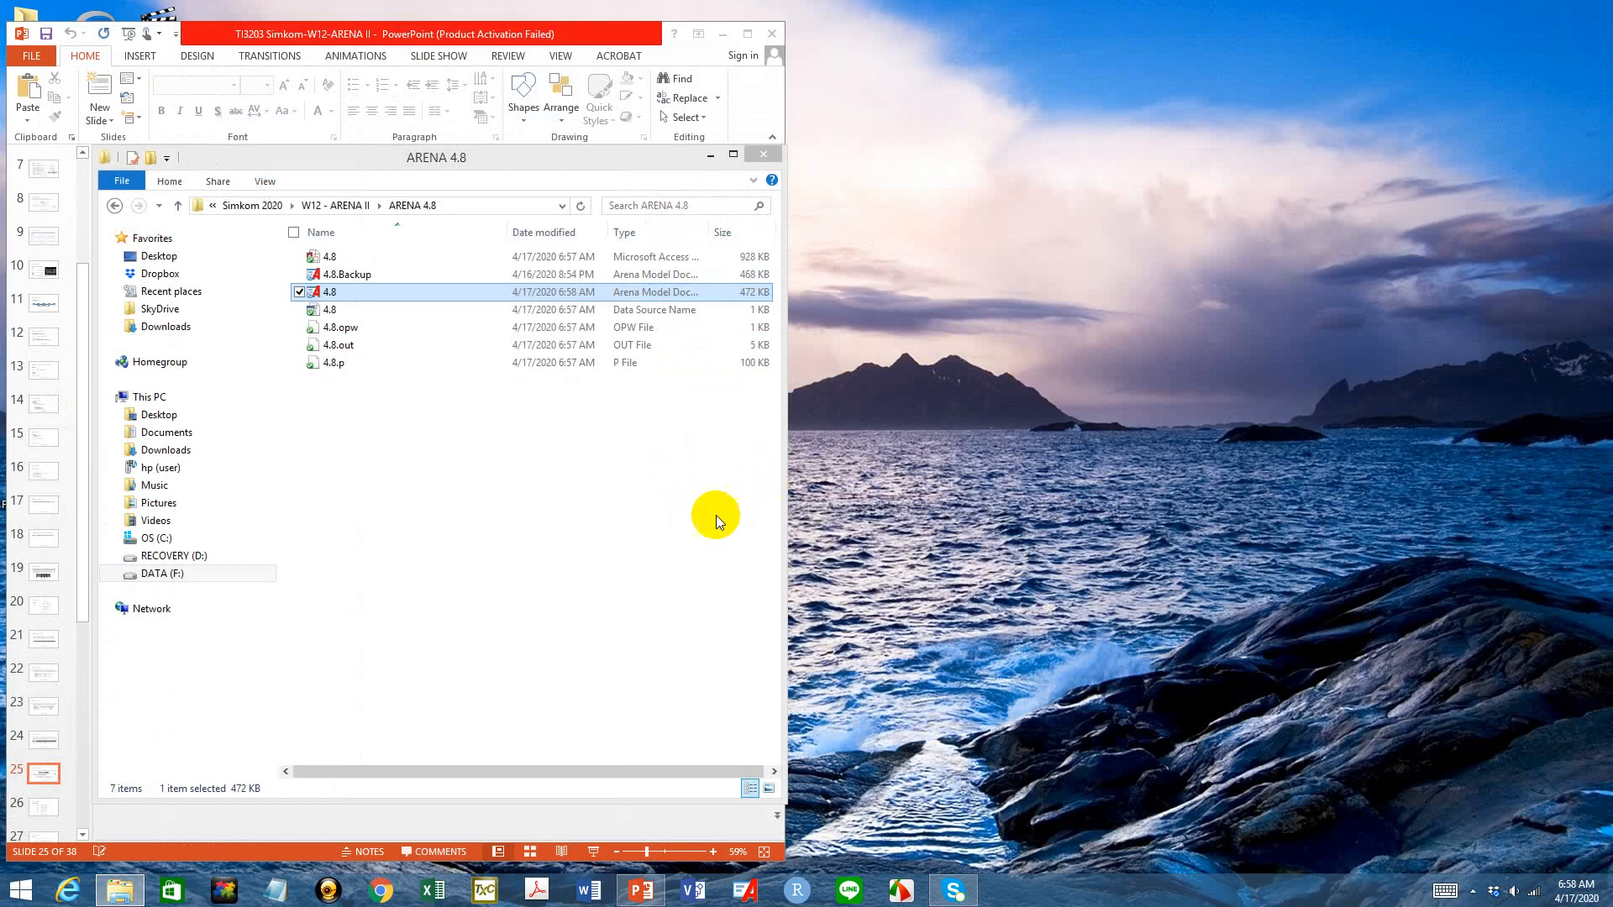
click(603, 33)
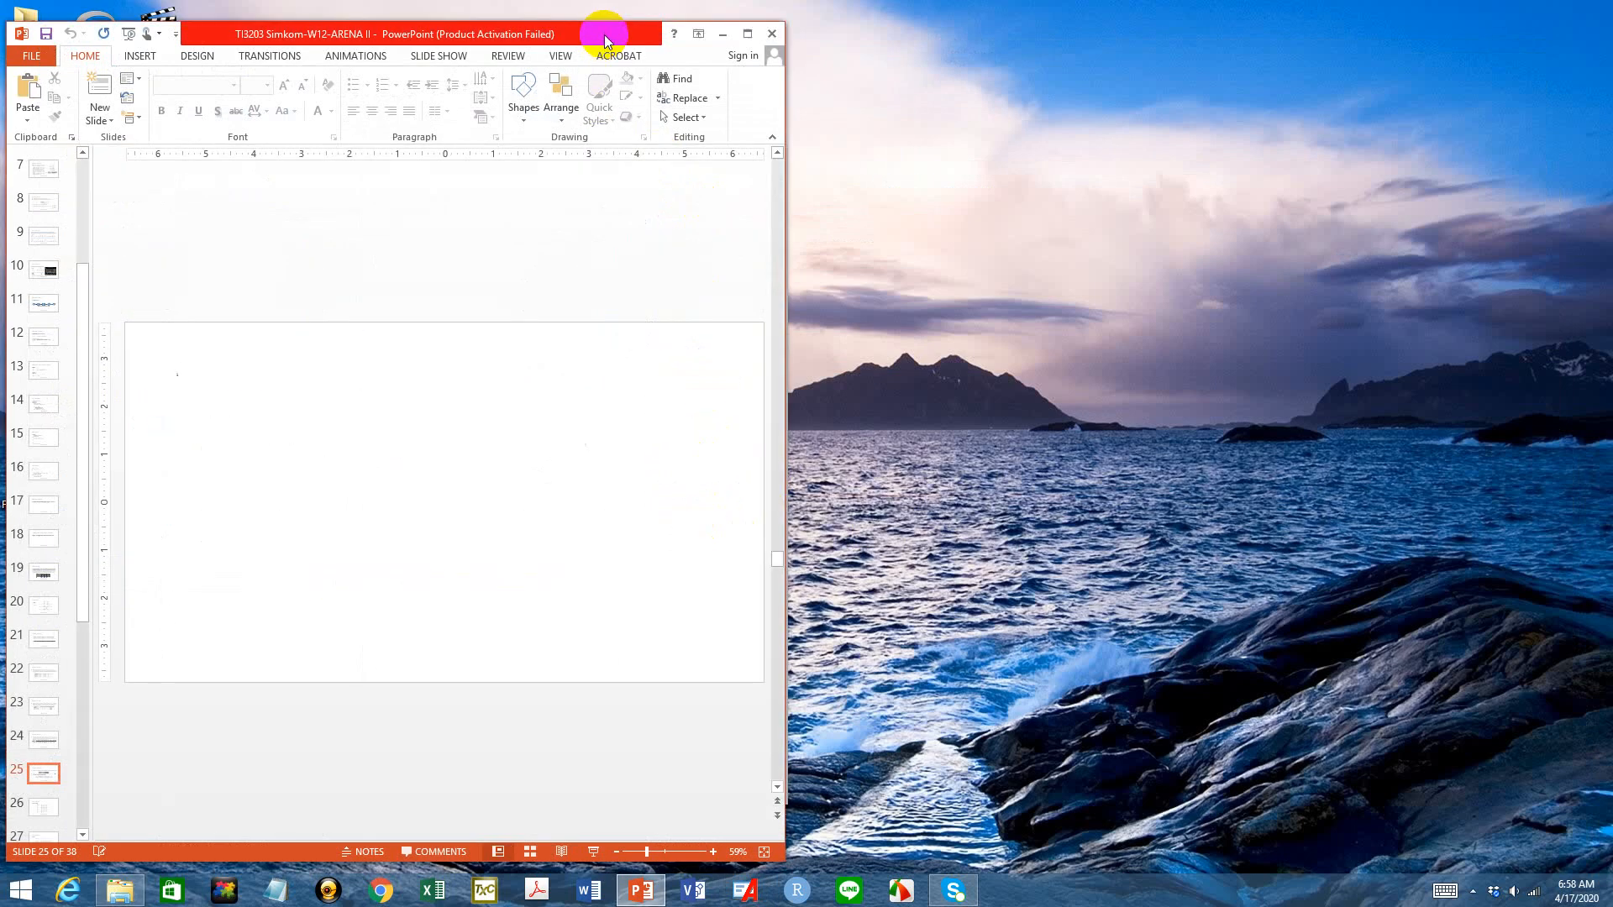
Run the slide show from slide 25 and advance to the simulation results on slides 26 and 27
click(592, 853)
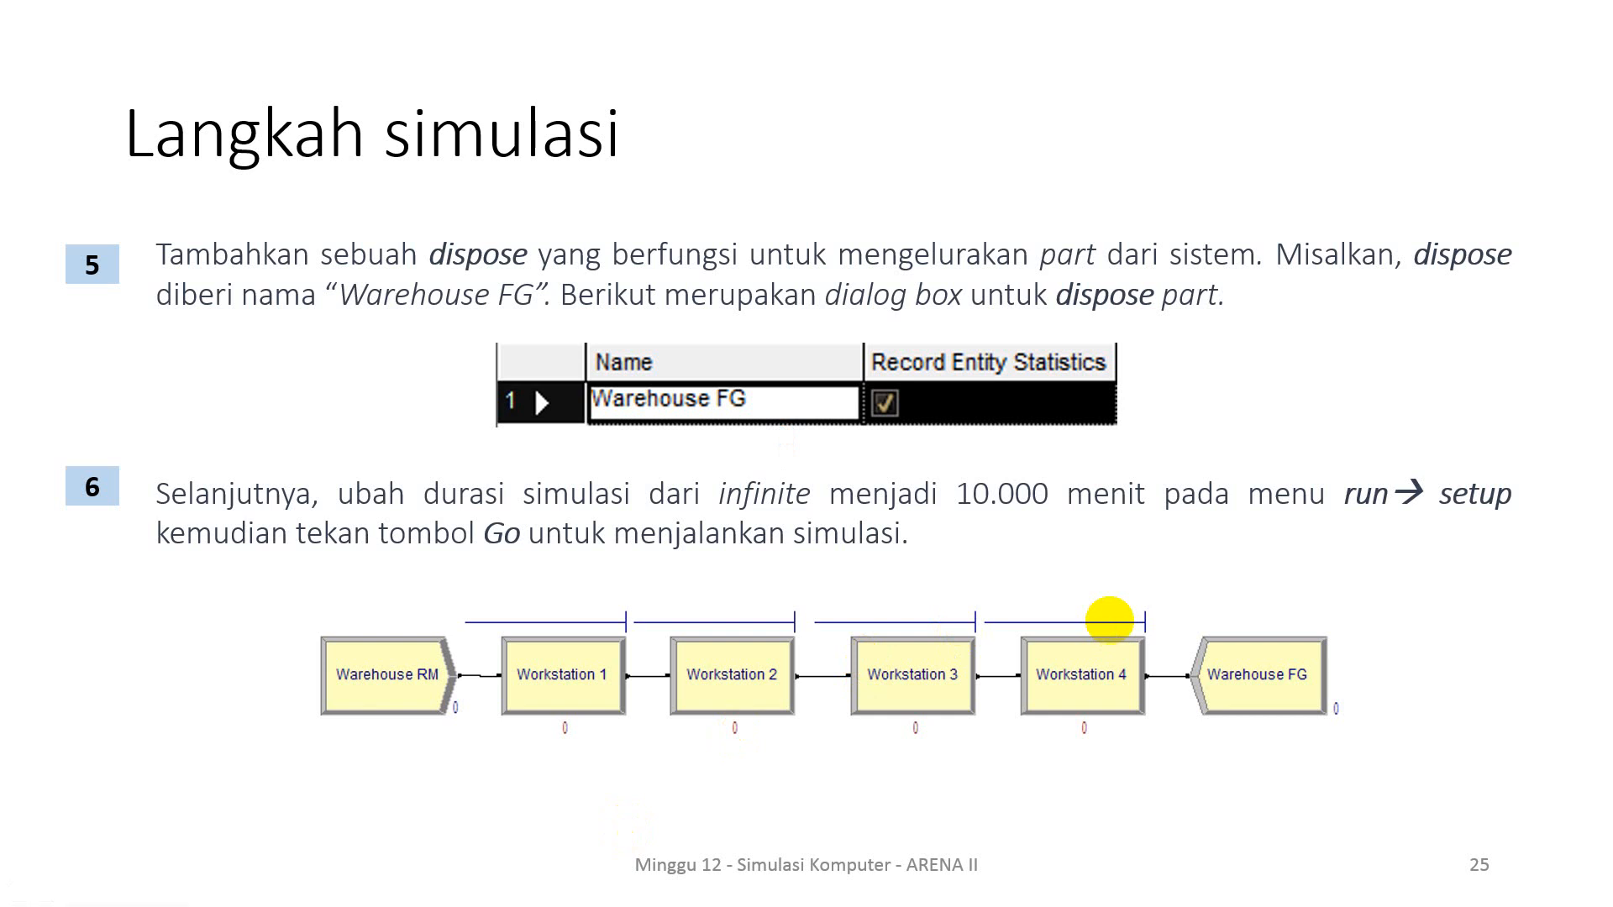
click(1109, 621)
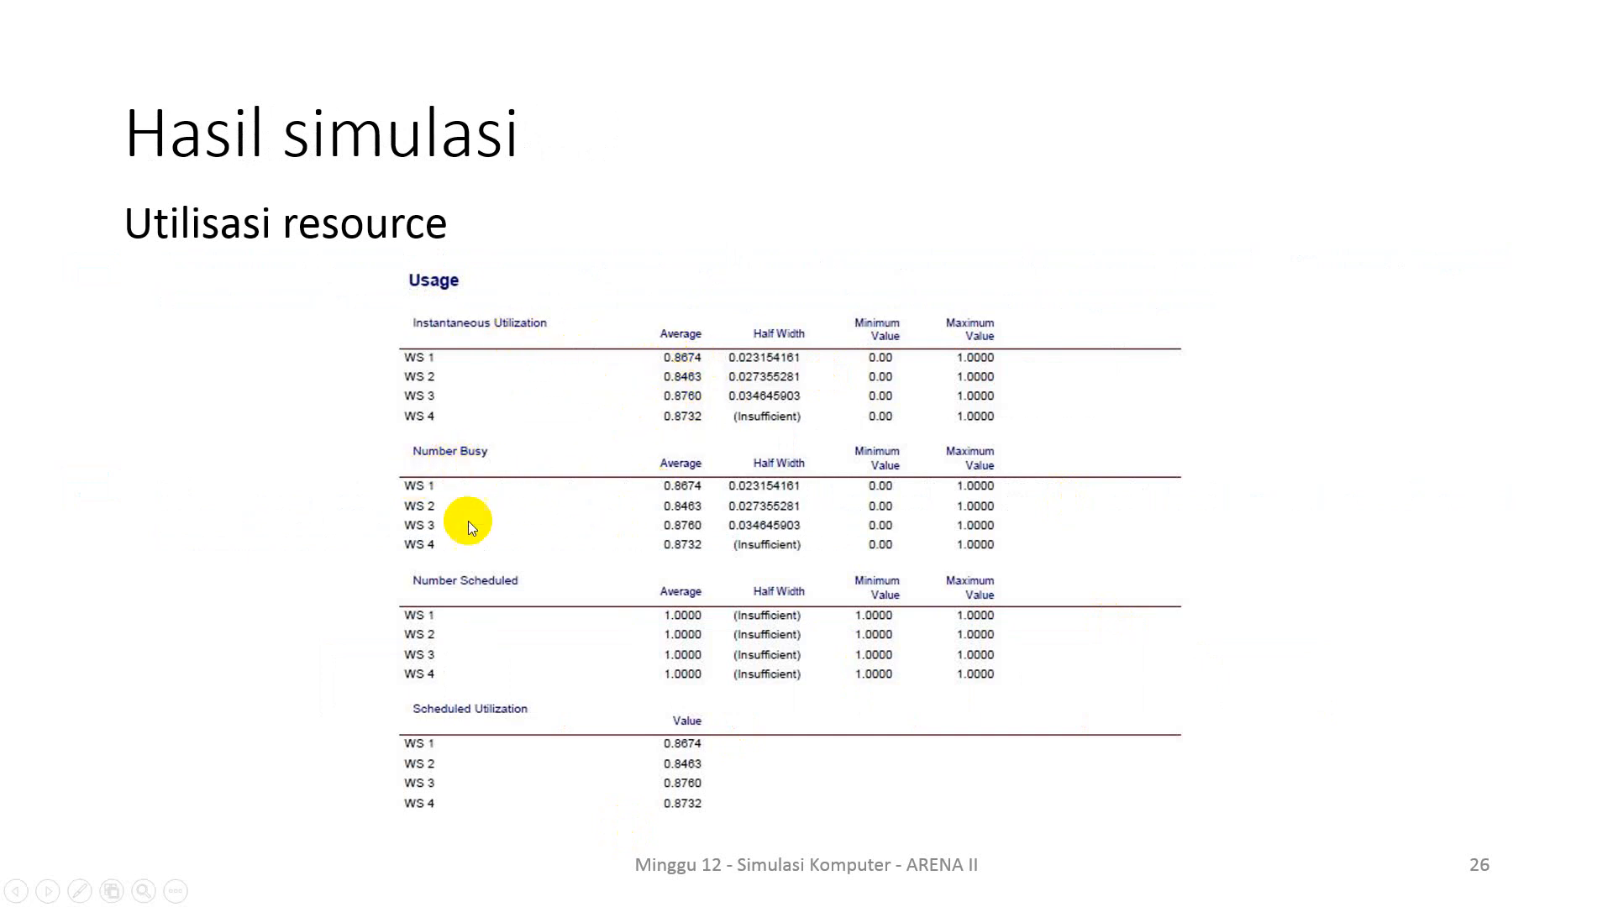
click(505, 714)
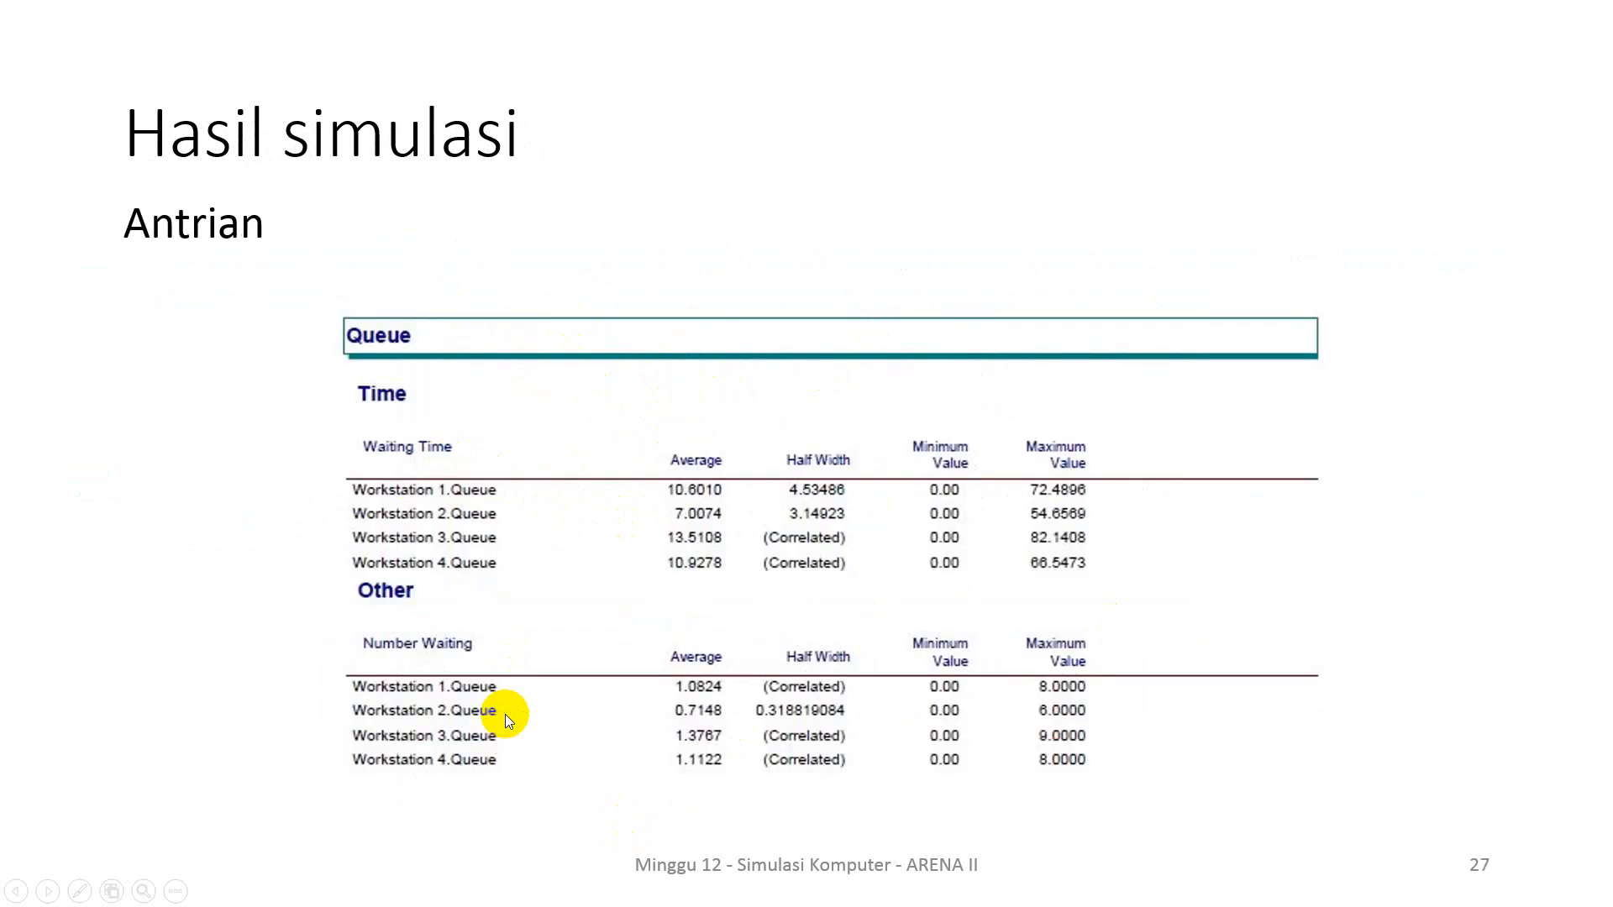